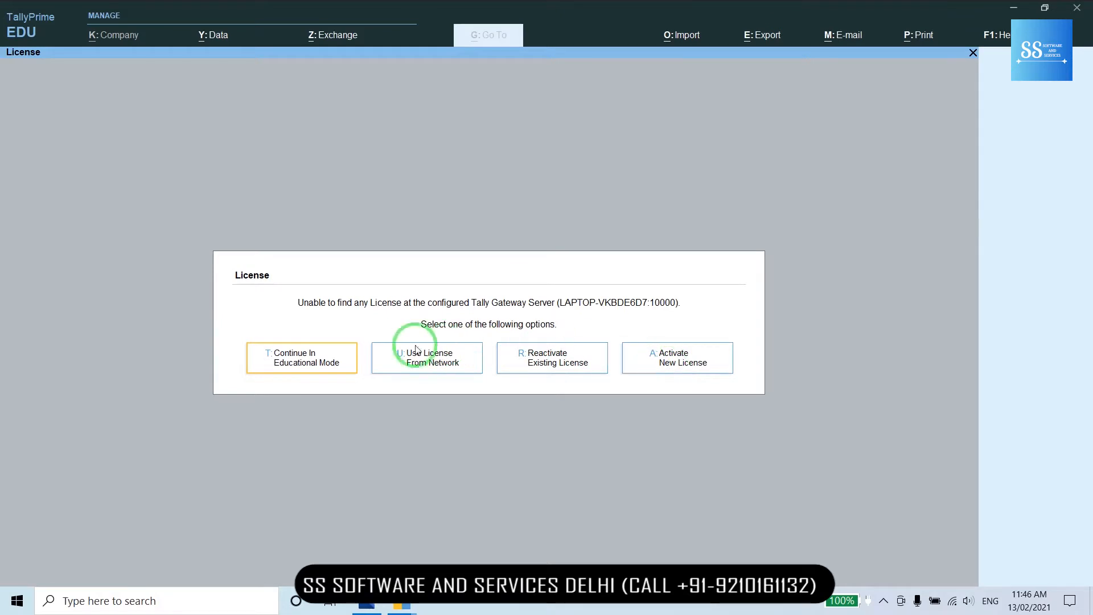
- Continue TallyPrime in Educational Mode to load S S SOFTWARE AND SERVICES at the Gateway of Tally
{"action": "left_click", "coordinate": [315, 362]}
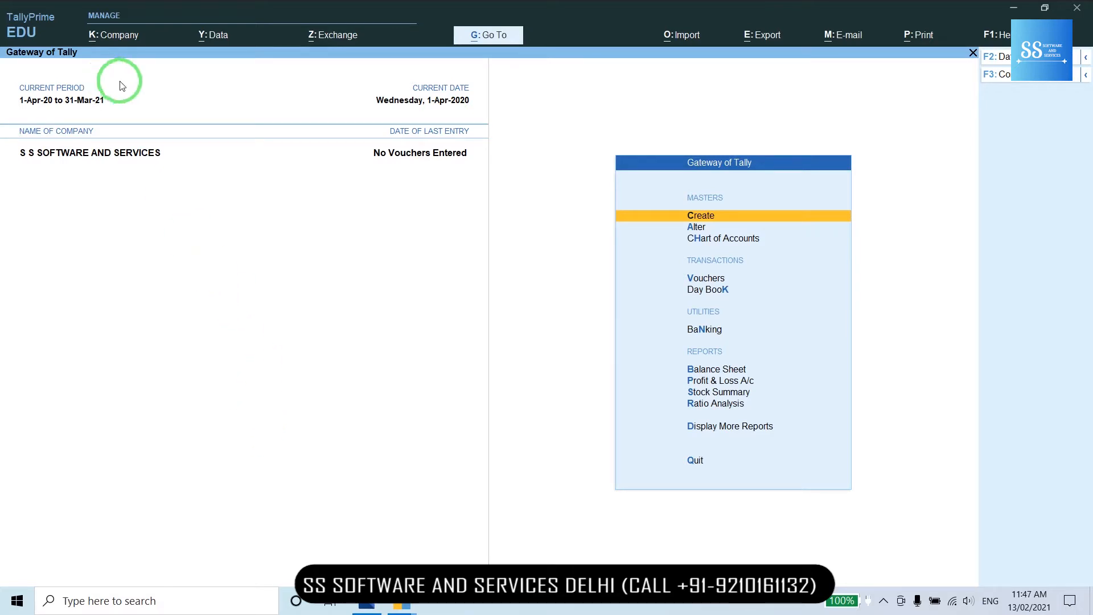
- Shut the S S SOFTWARE AND SERVICES company from the Company menu's Shut option
{"action": "left_click", "coordinate": [117, 36]}
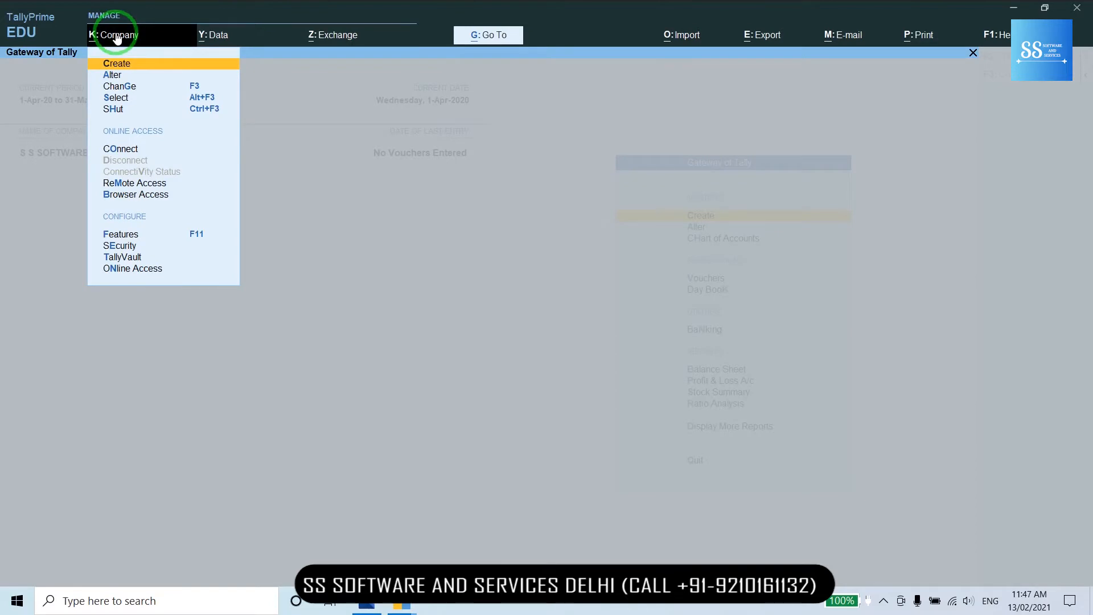
{"action": "key", "text": "Down"}
{"action": "key", "text": "Down"}
{"action": "key", "text": "Down"}
{"action": "key", "text": "Down"}
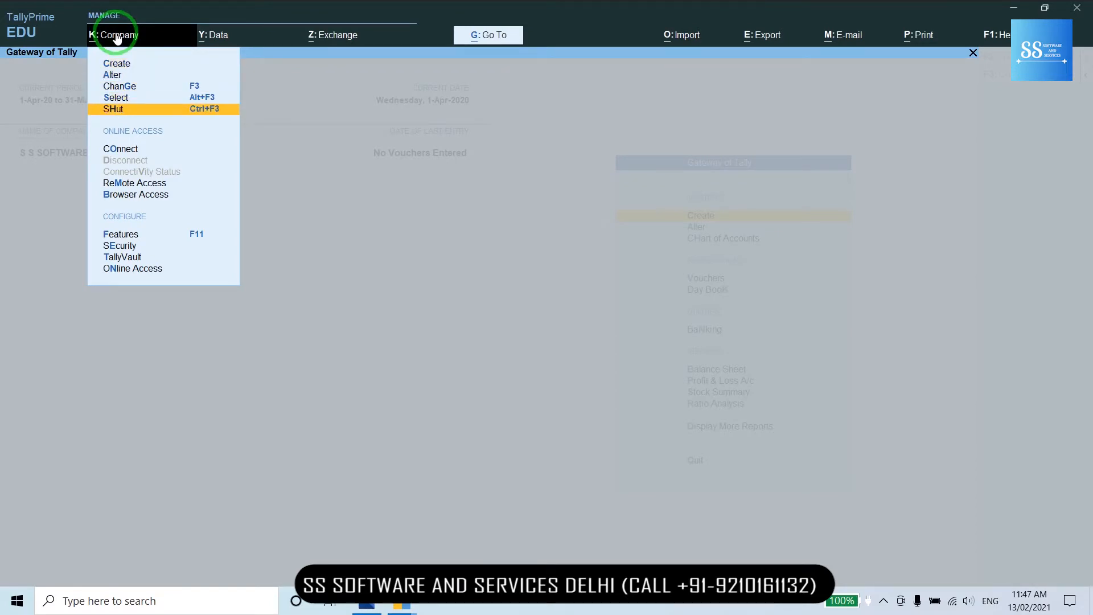
{"action": "key", "text": "Return"}
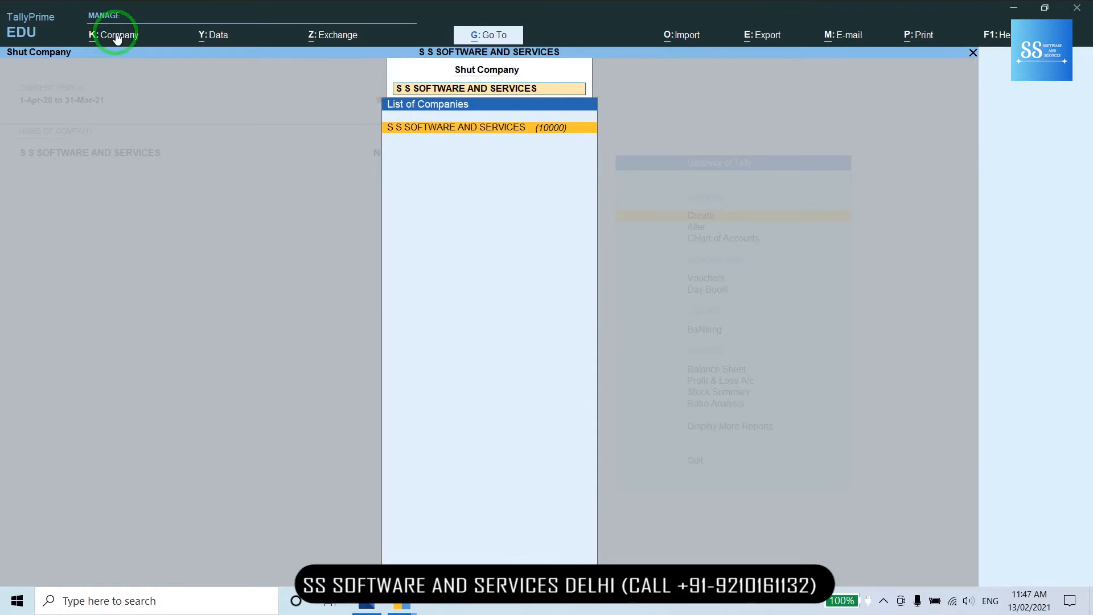
{"action": "key", "text": "Return"}
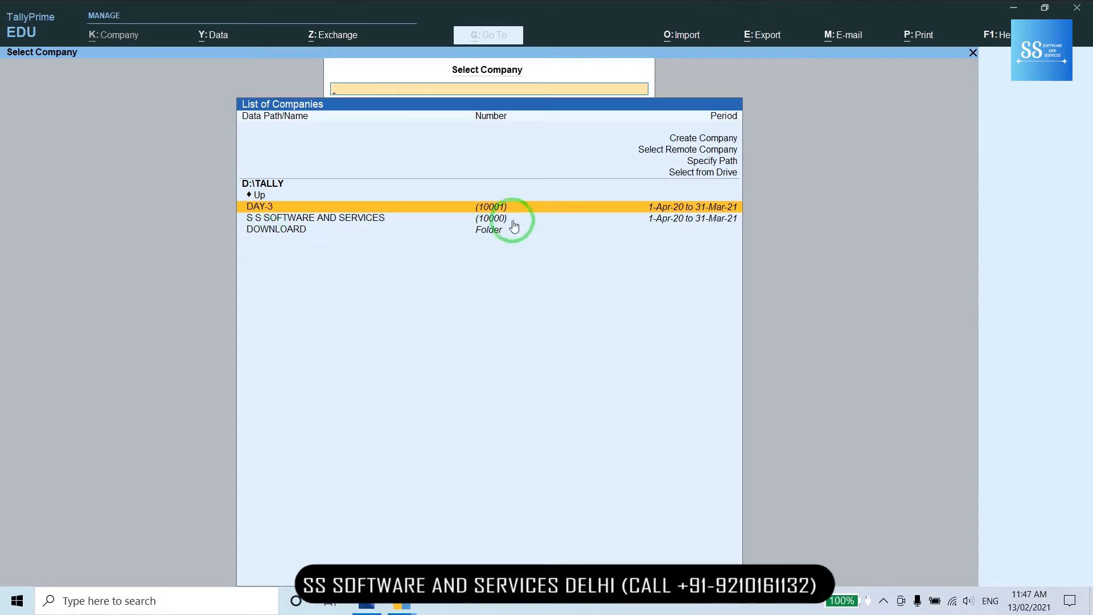
- Start a new company named Day-3, stored in C:\Users\Public\Tally.ERP9\Data
{"action": "left_click", "coordinate": [683, 139]}
{"action": "left_click", "coordinate": [682, 140]}
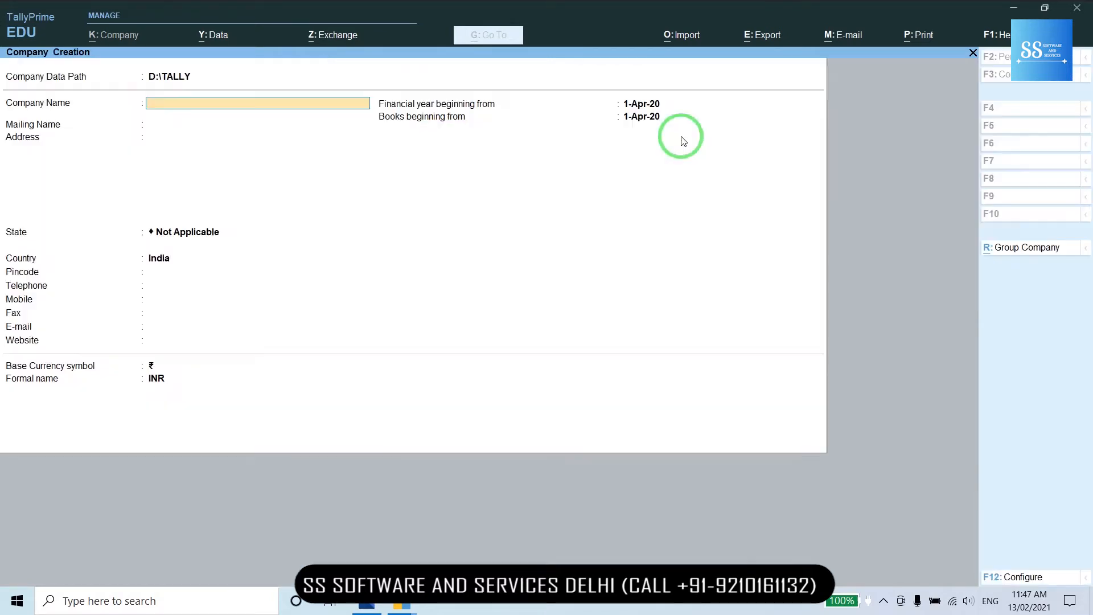
{"action": "key", "text": "BackSpace"}
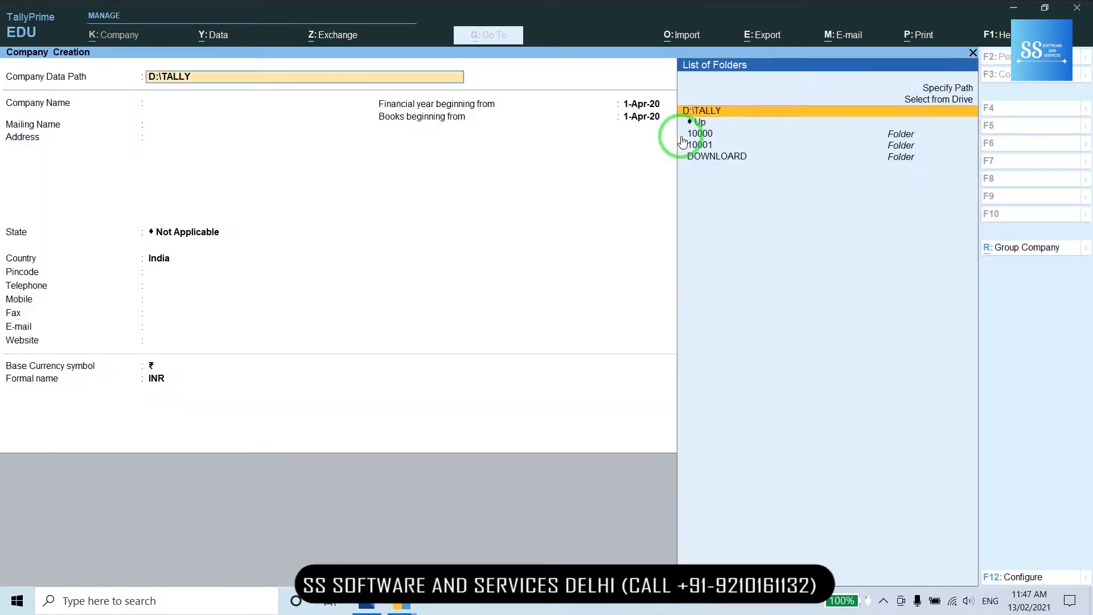
{"action": "key", "text": "BackSpace"}
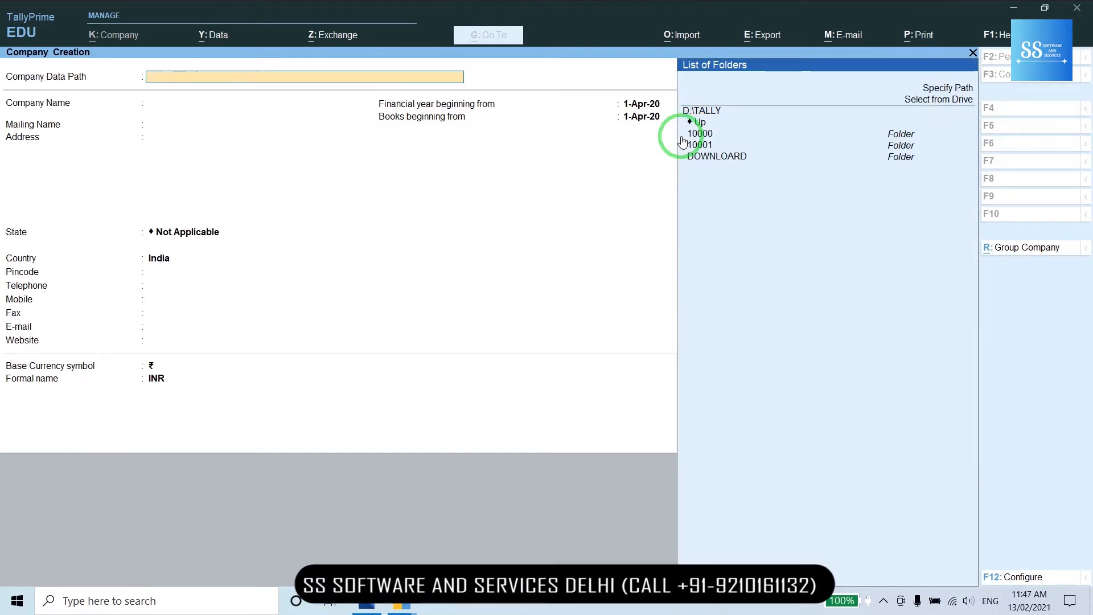
{"action": "type", "text": "C:\\Users\\Public\\Tally.ERP9\\Data"}
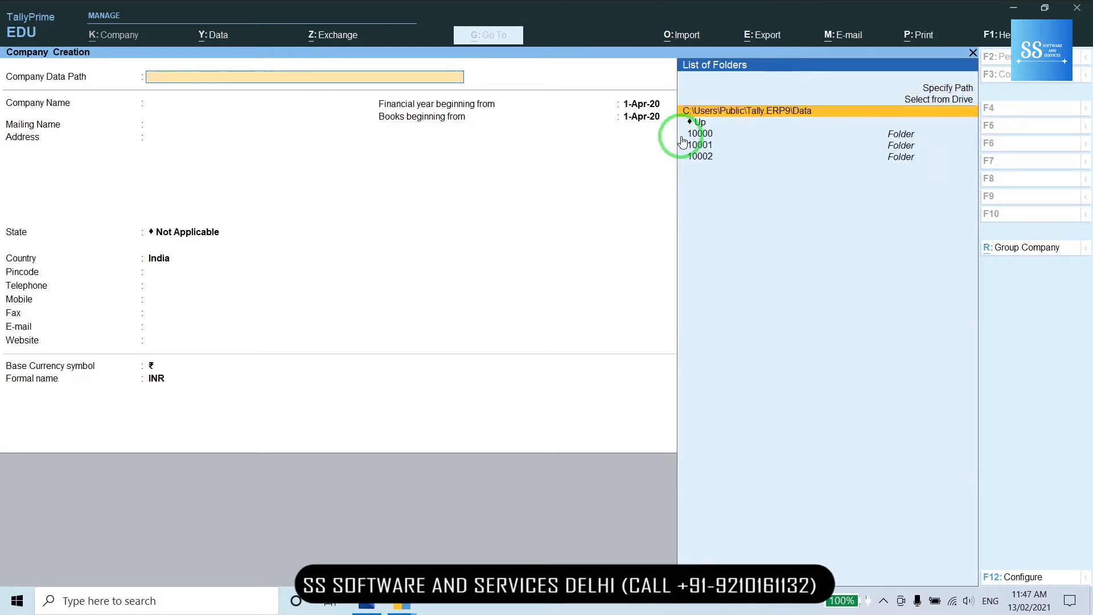
{"action": "key", "text": "Return"}
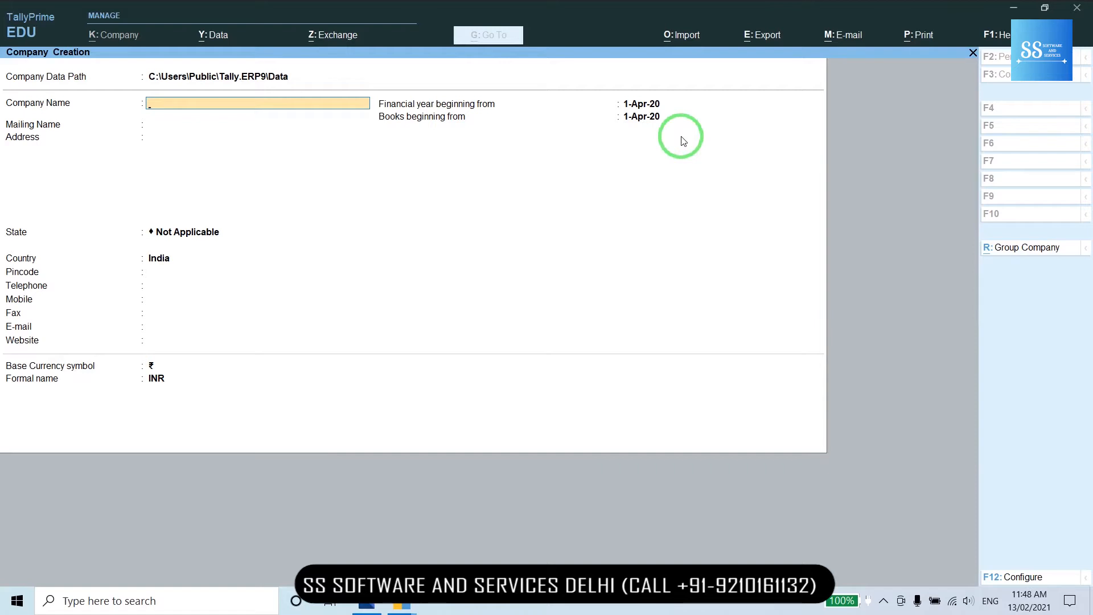
{"action": "type", "text": "Day-3"}
{"action": "key", "text": "Return"}
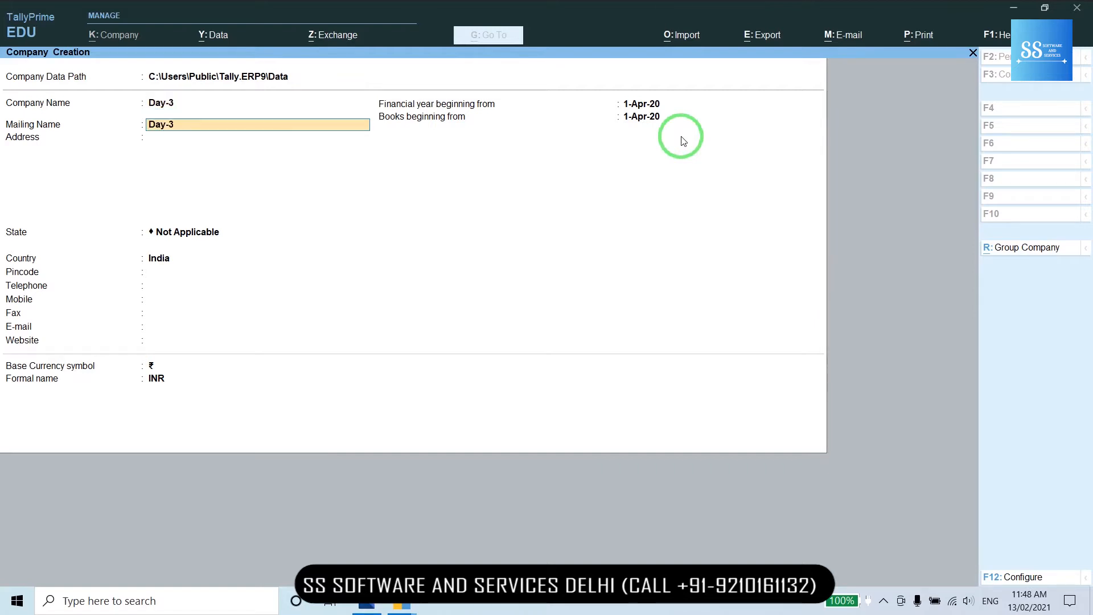
{"action": "key", "text": "Return"}
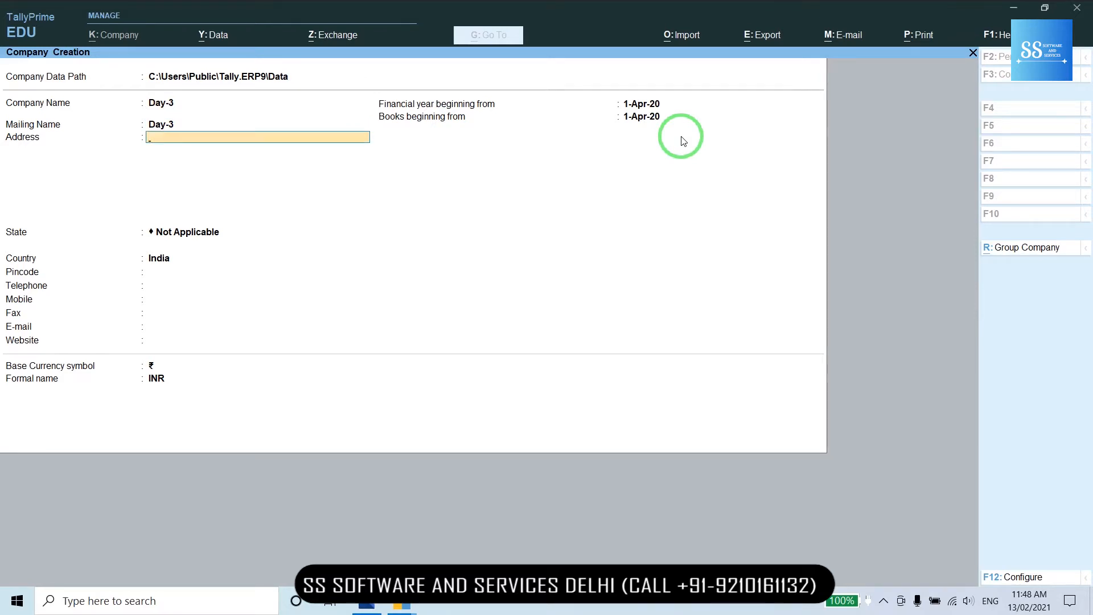
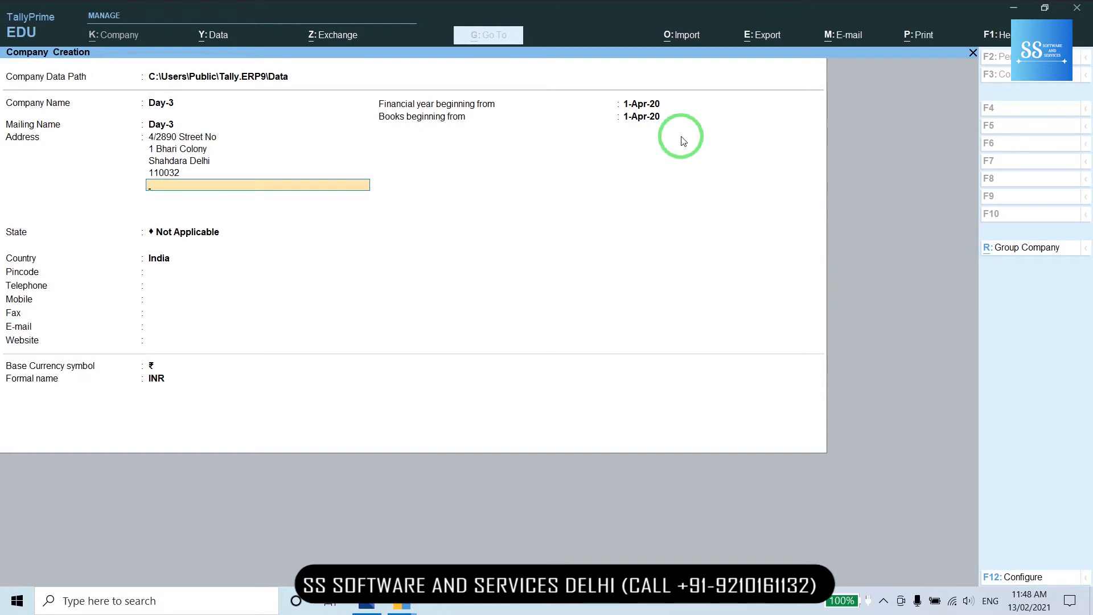
- Enter the company's street address, state Delhi and pincode
{"action": "key", "text": "Return"}
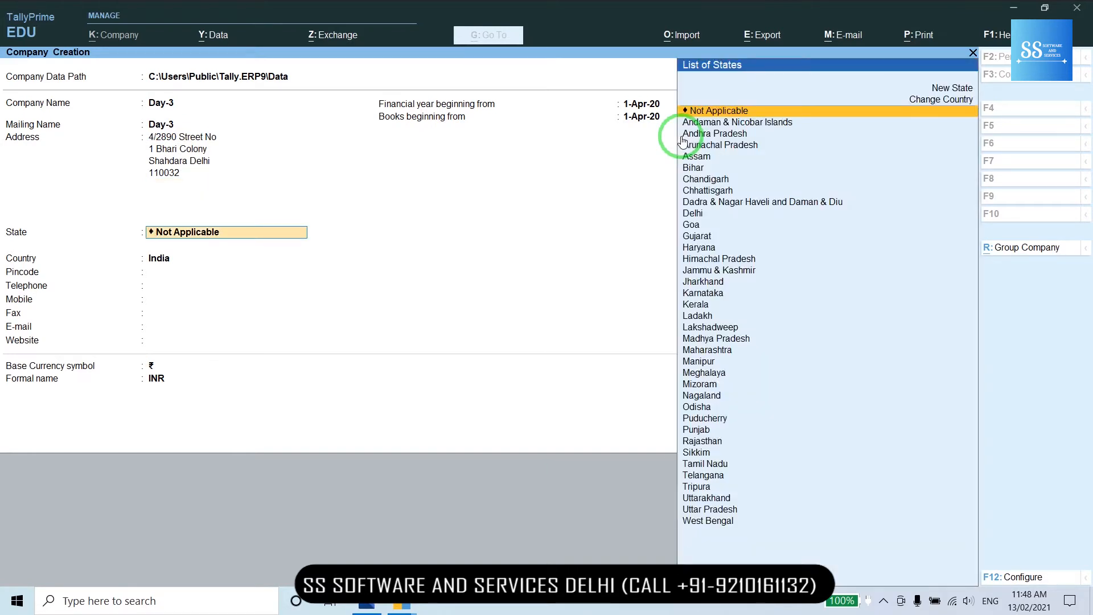
{"action": "type", "text": "De"}
{"action": "left_click", "coordinate": [683, 144]}
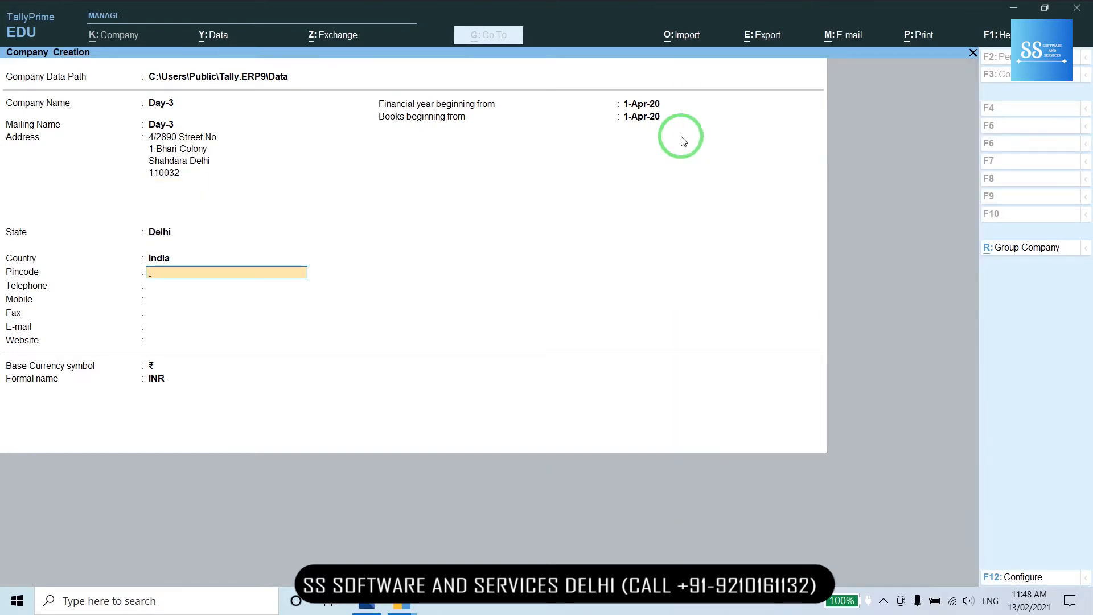
{"action": "type", "text": "110032"}
{"action": "key", "text": "Return"}
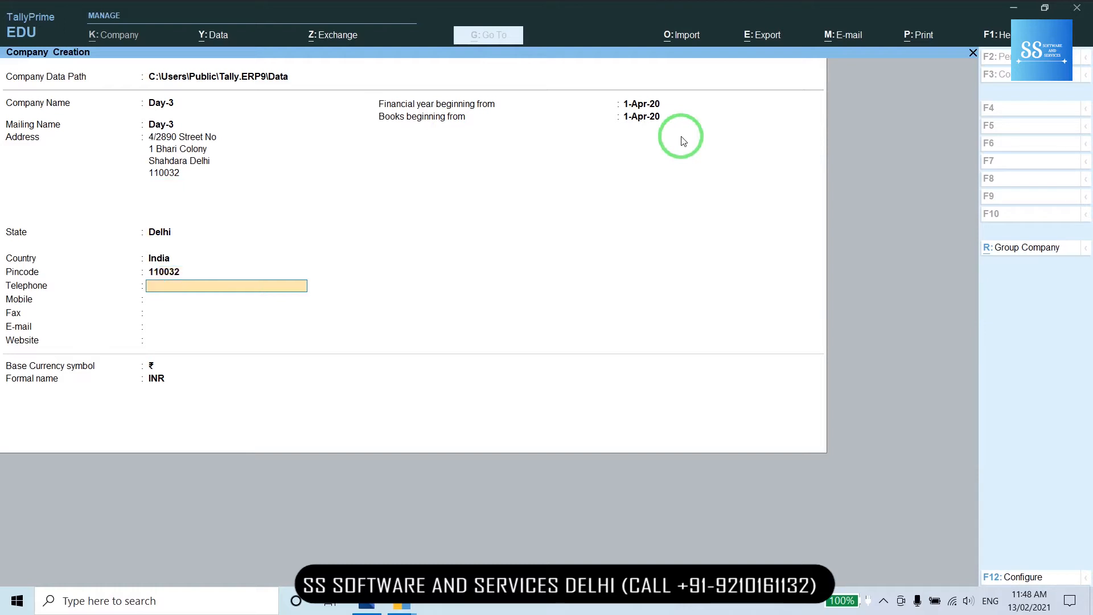
- Fill in the contact mobile number and e-mail address, leaving telephone and website blank
{"action": "key", "text": "Return"}
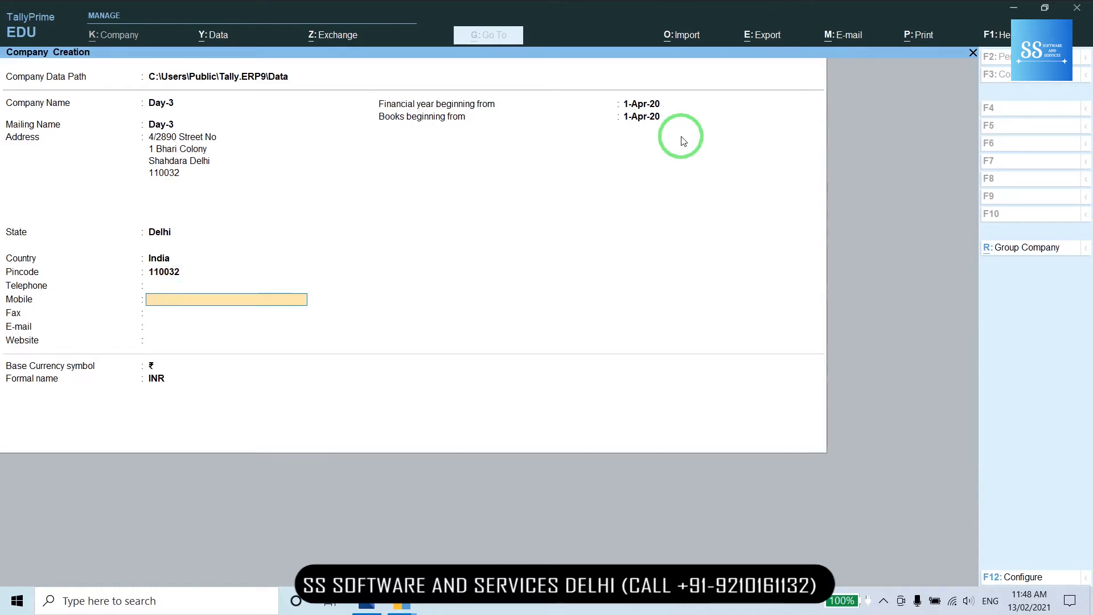
{"action": "key", "text": "Return"}
{"action": "key", "text": "Return"}
{"action": "type", "text": "adc"}
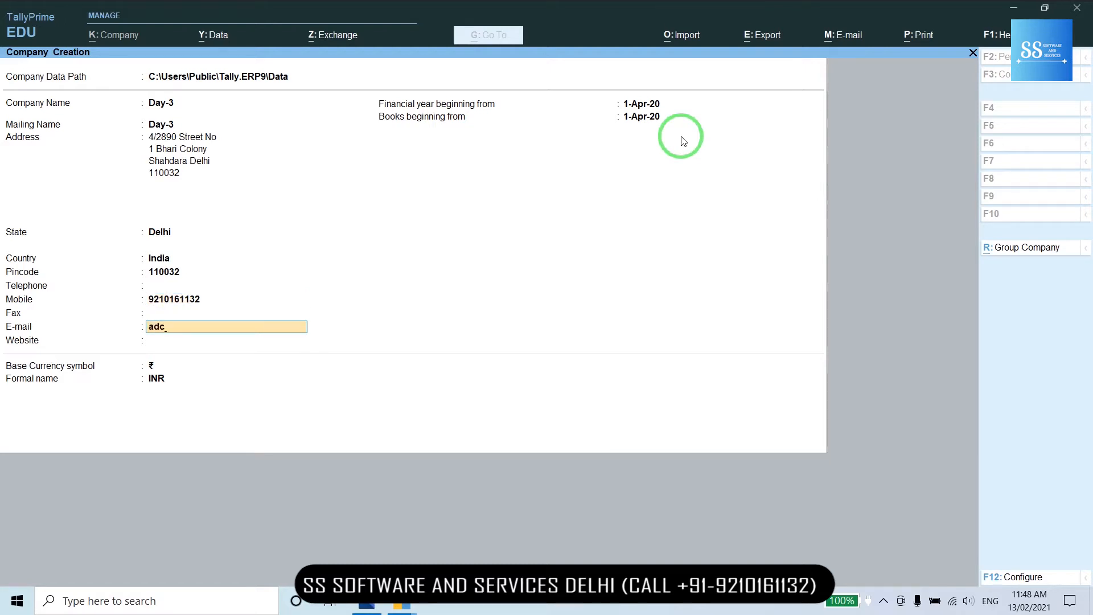
{"action": "key", "text": "BackSpace"}
{"action": "key", "text": "Return"}
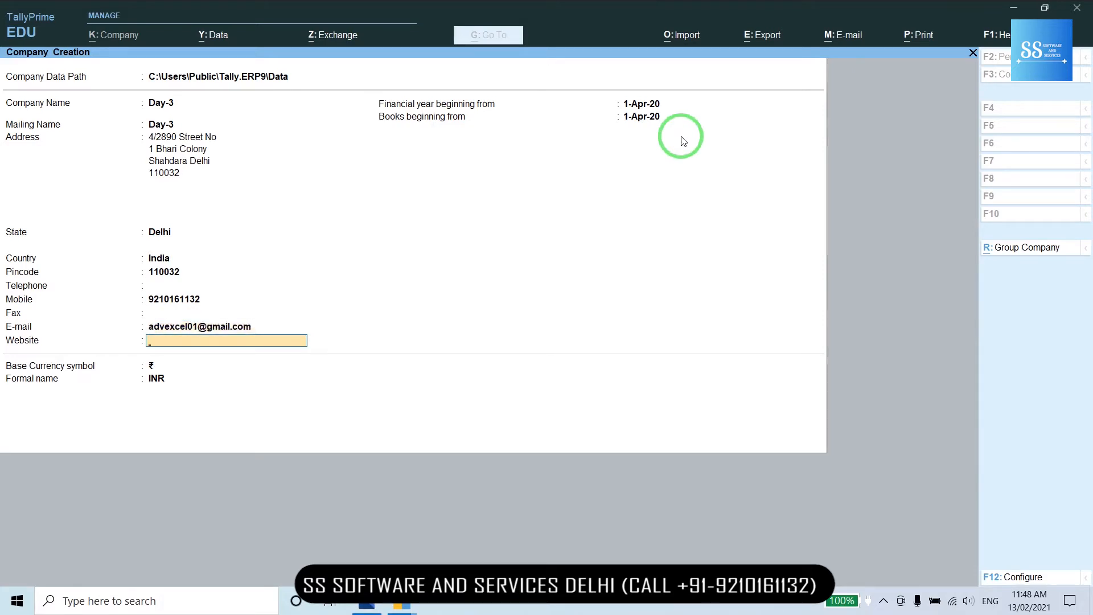
{"action": "key", "text": "Return"}
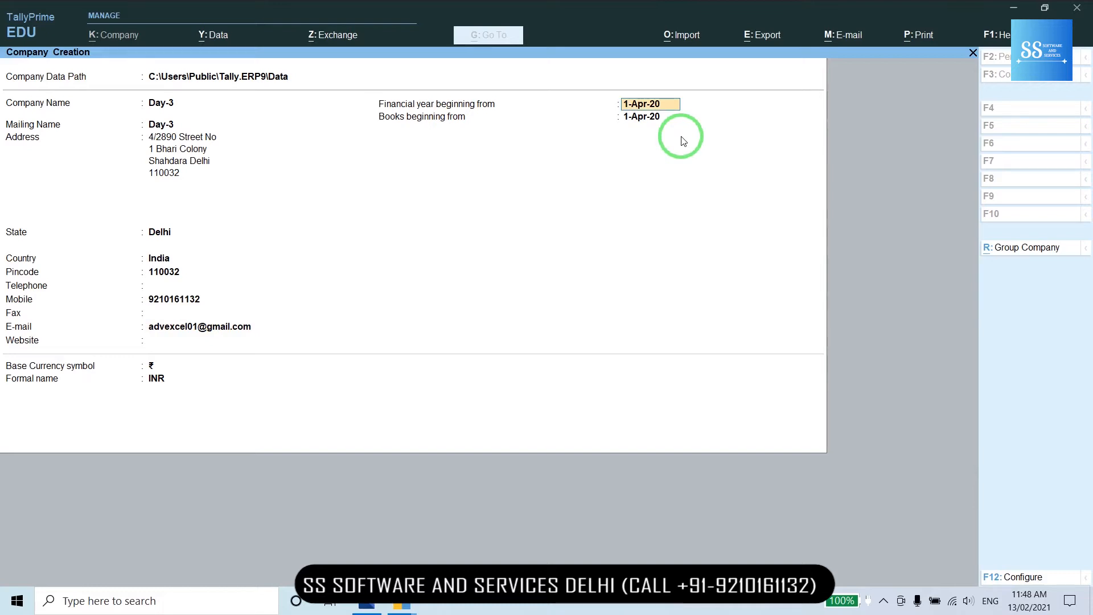
- Keep the default financial year and books-beginning dates and save the Day-3 company
{"action": "key", "text": "Return"}
{"action": "key", "text": "Return"}
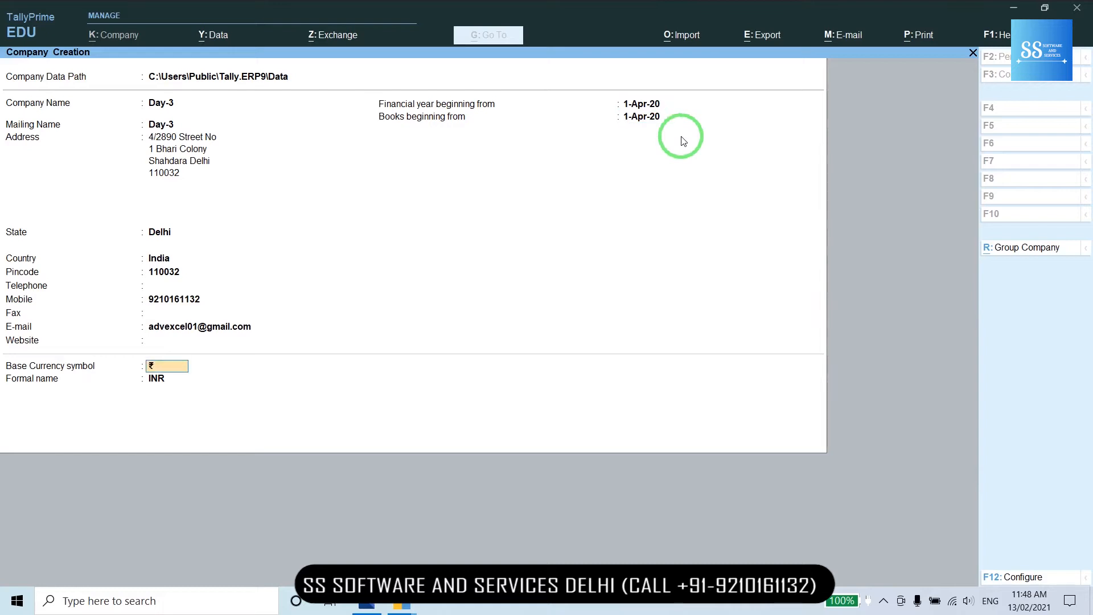
{"action": "key", "text": "BackSpace"}
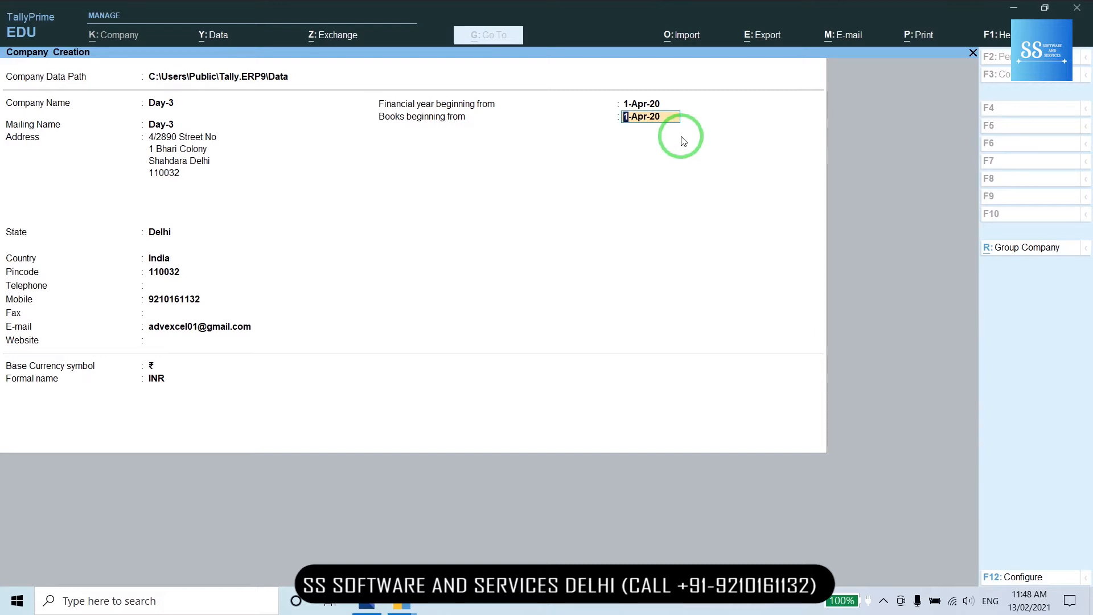
{"action": "key", "text": "Return"}
{"action": "key", "text": "Return"}
{"action": "key", "text": "Return"}
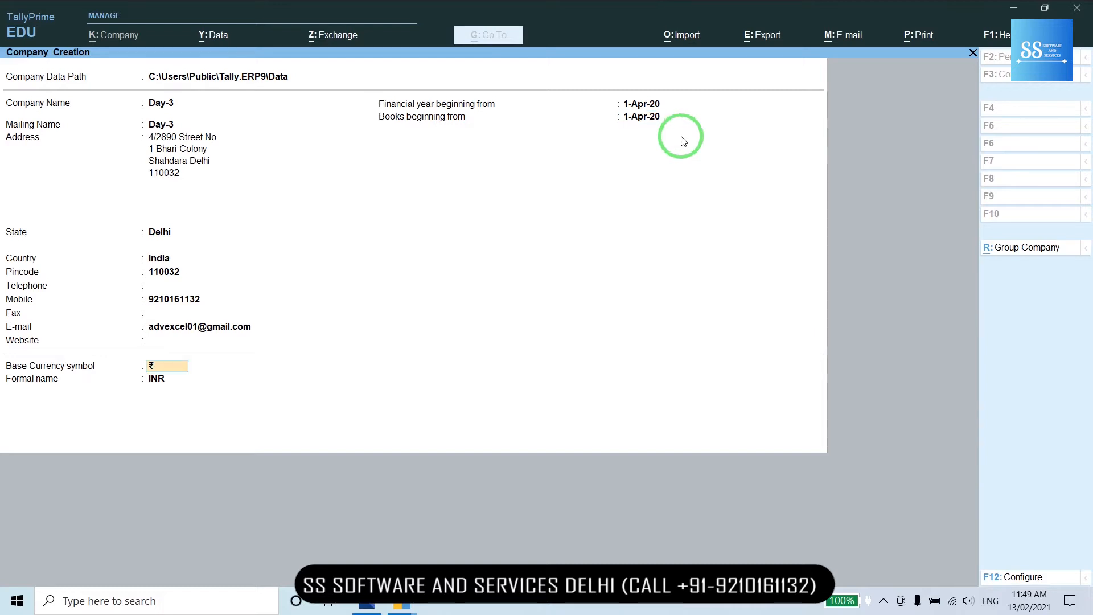
{"action": "key", "text": "Return"}
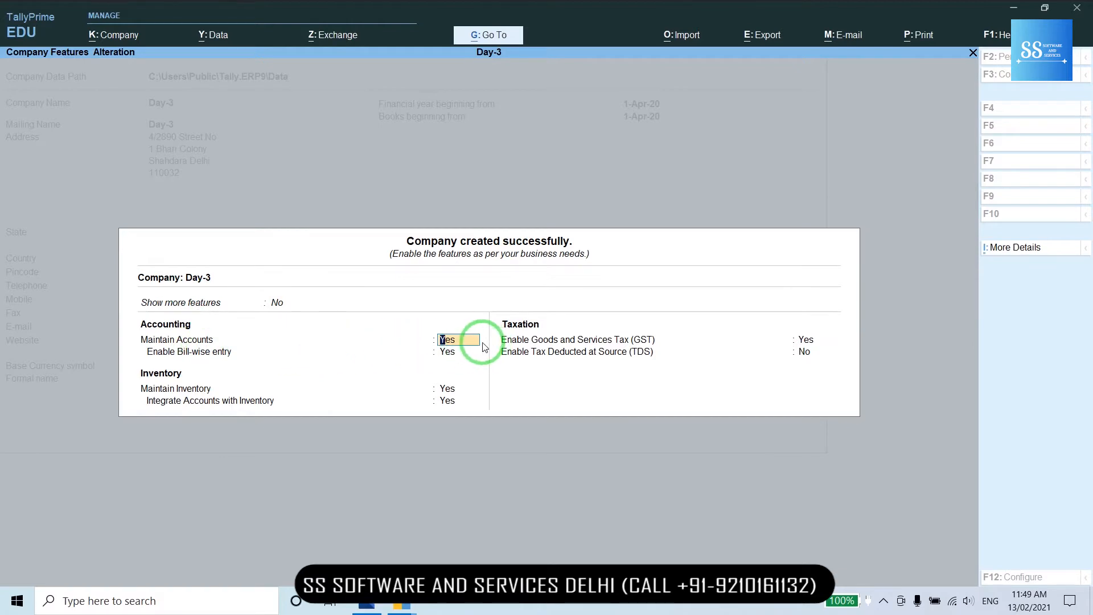
- Set Enable GST to No, keep TDS off, and accept Day-3's company features
{"action": "key", "text": "Return"}
{"action": "key", "text": "Return"}
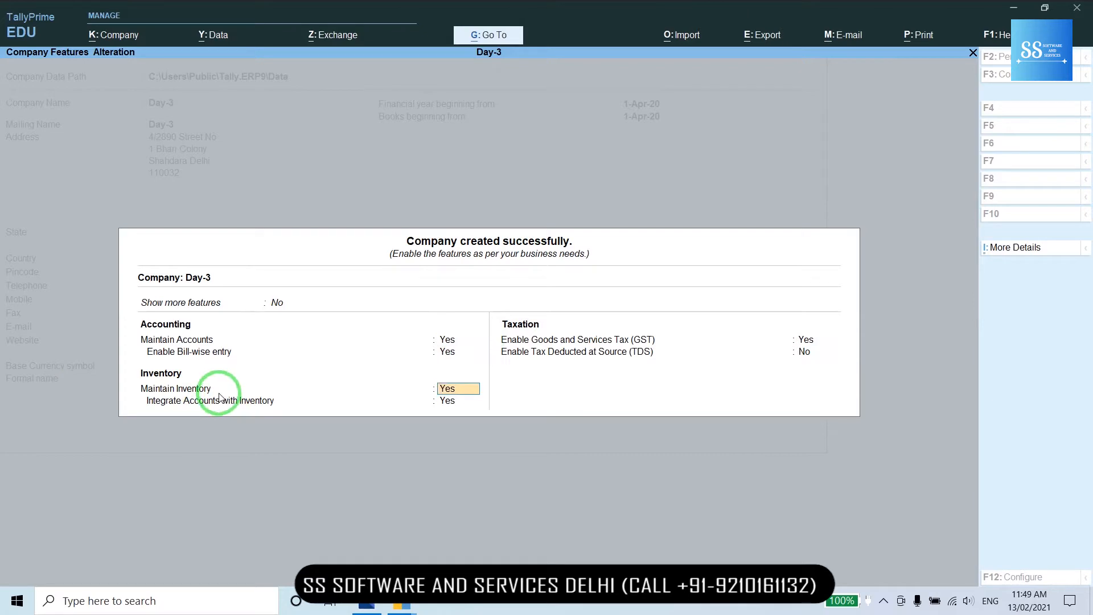
{"action": "key", "text": "Return"}
{"action": "key", "text": "Return"}
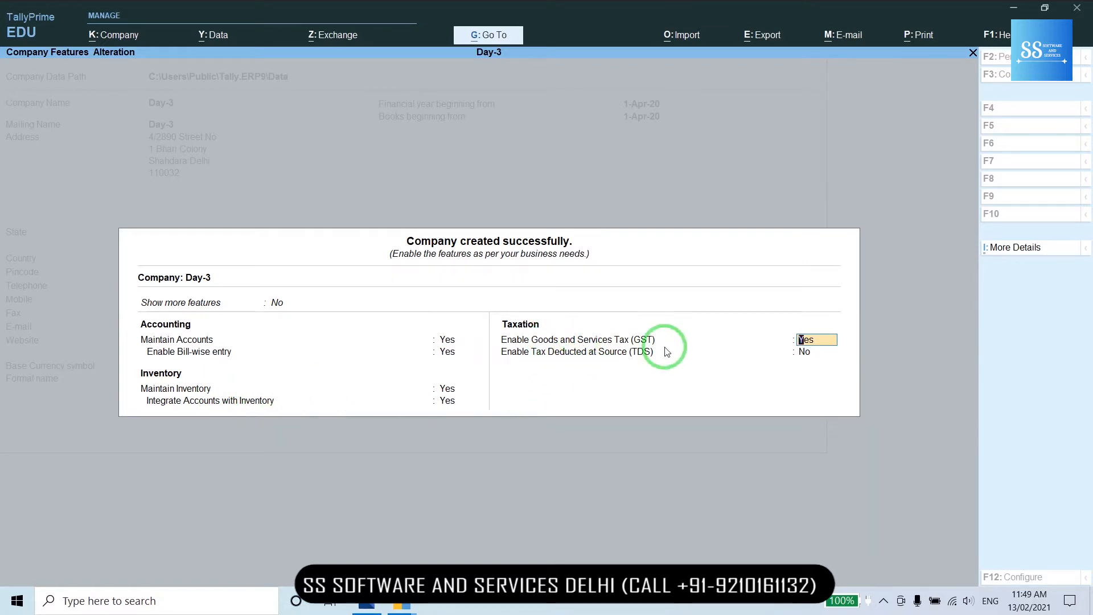
{"action": "type", "text": "n"}
{"action": "key", "text": "Return"}
{"action": "type", "text": "n"}
{"action": "key", "text": "Return"}
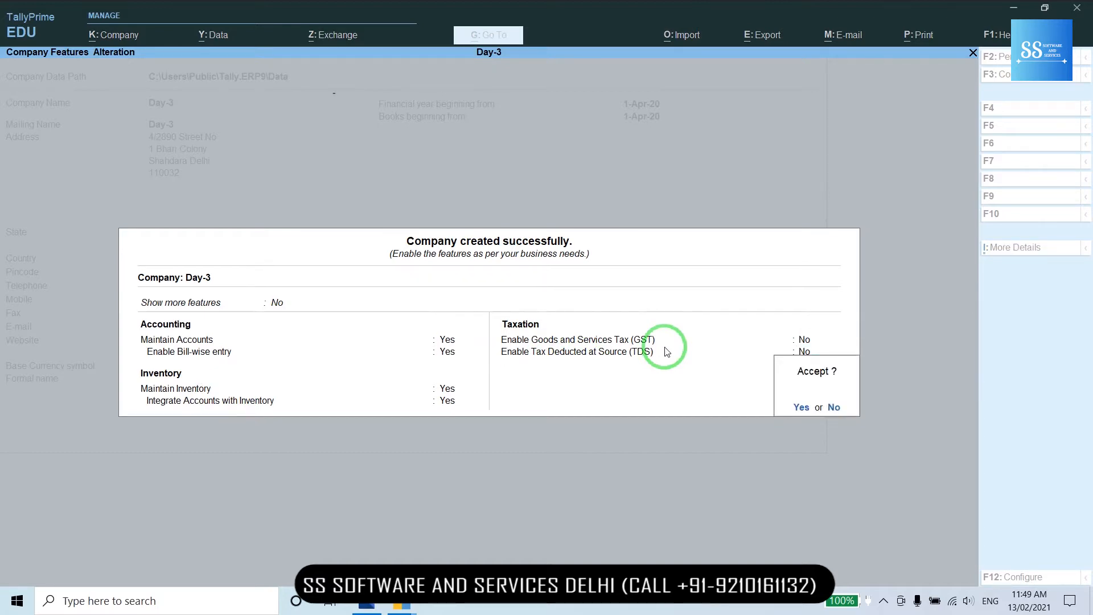
{"action": "key", "text": "Return"}
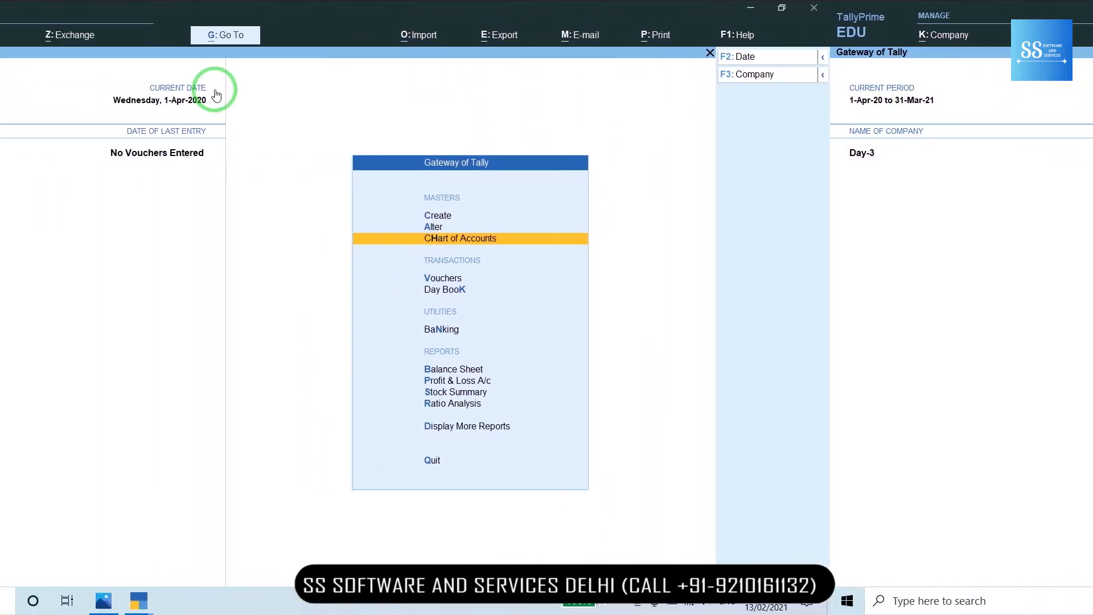
- Open a blank Purchase voucher, then bring up the Capture.JPG Purchase table in Photos
{"action": "key", "text": "Down"}
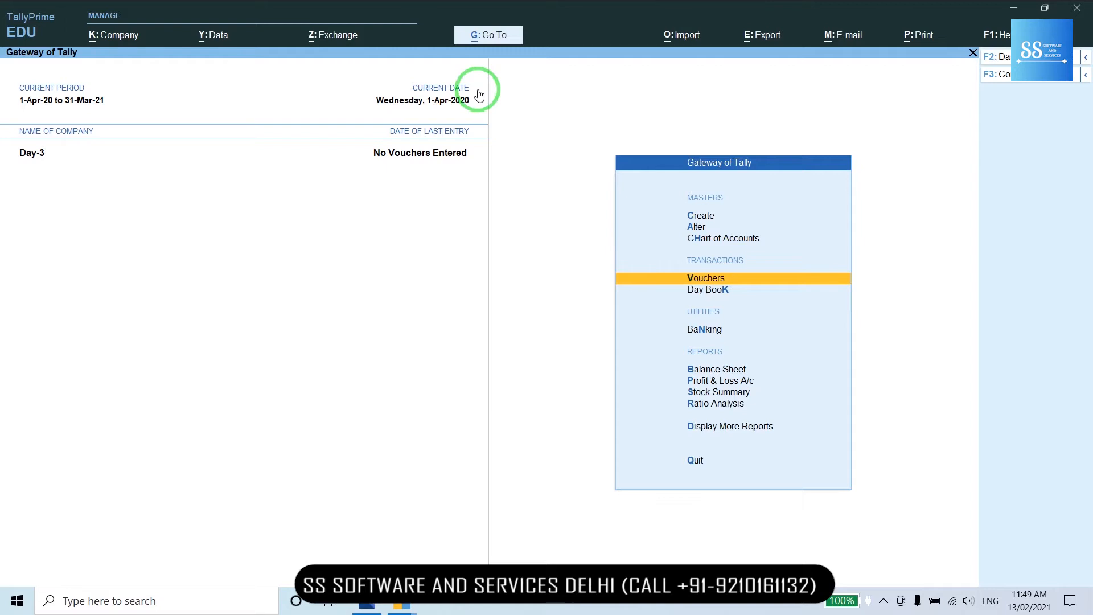
{"action": "key", "text": "Return"}
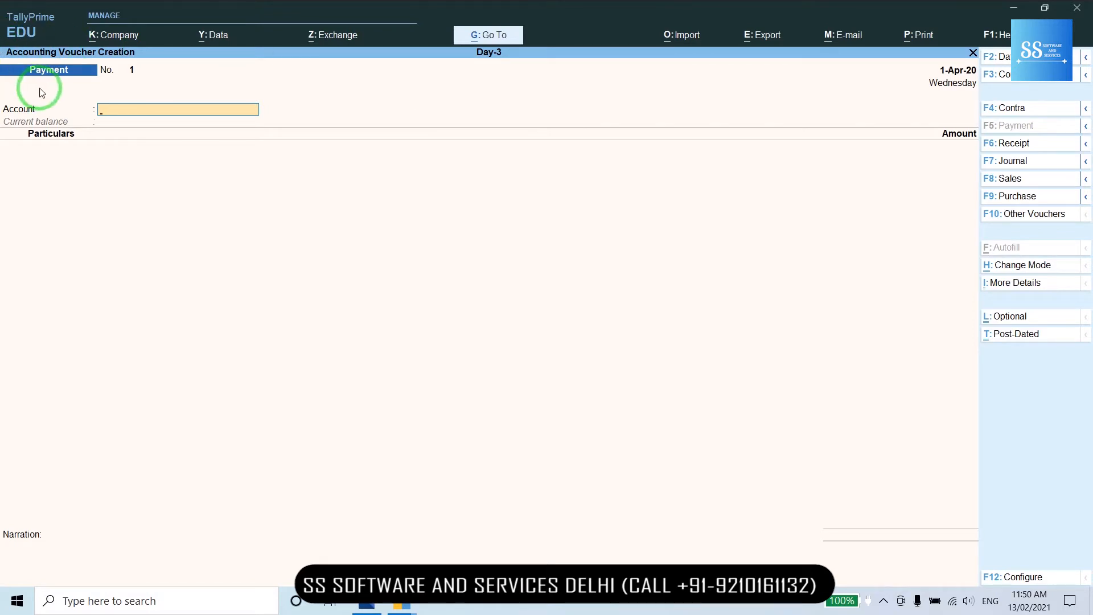
{"action": "left_click", "coordinate": [994, 202]}
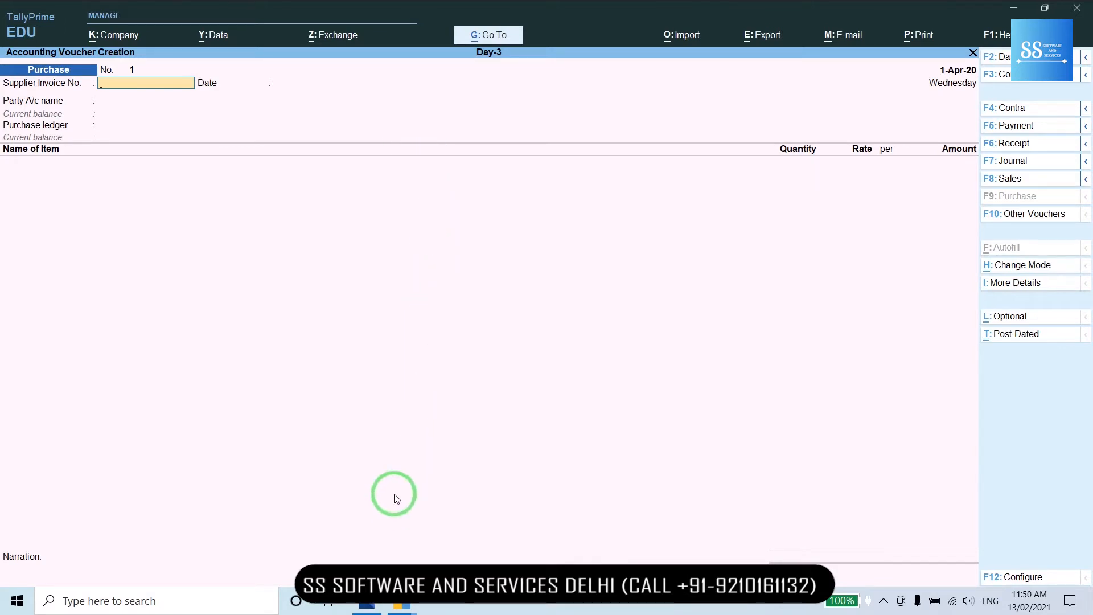
{"action": "left_click", "coordinate": [367, 606]}
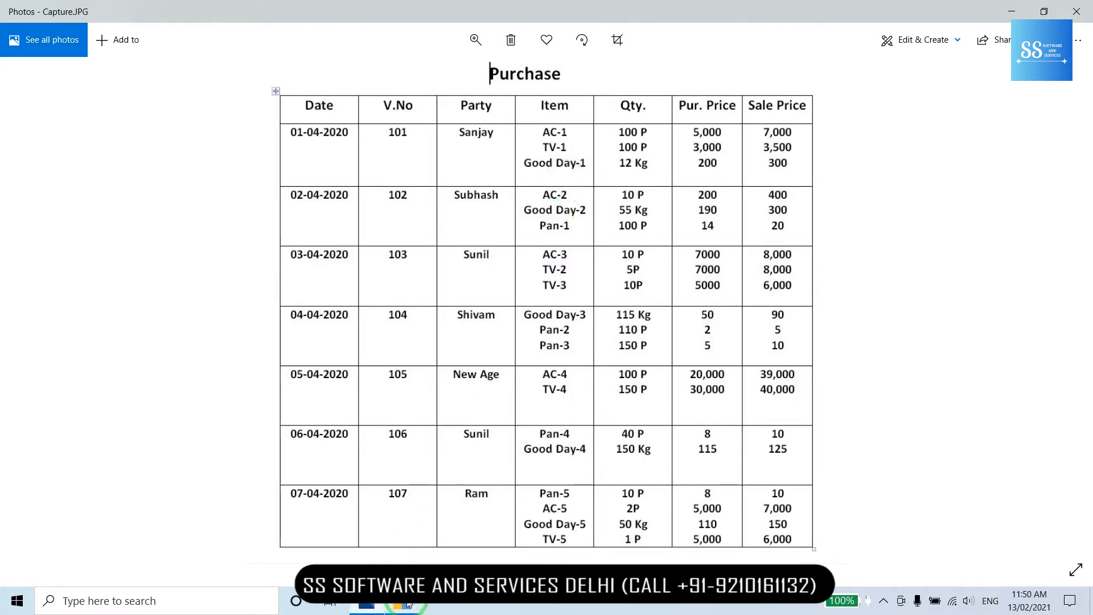
- Return from the Purchase table image to the TallyPrime purchase voucher window
{"action": "mouse_move", "coordinate": [403, 603]}
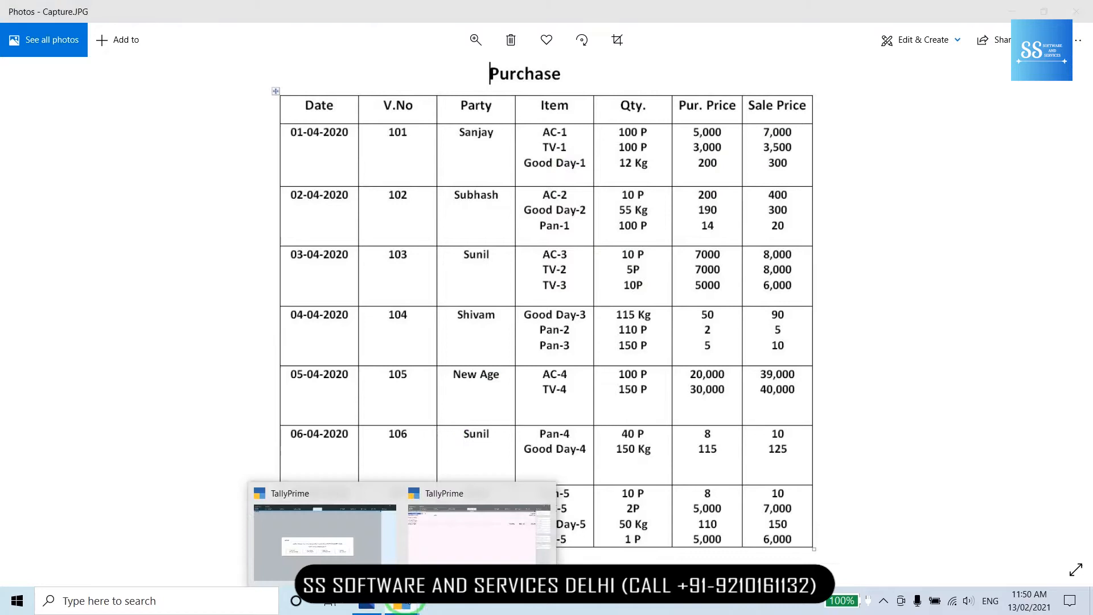
{"action": "left_click", "coordinate": [436, 532]}
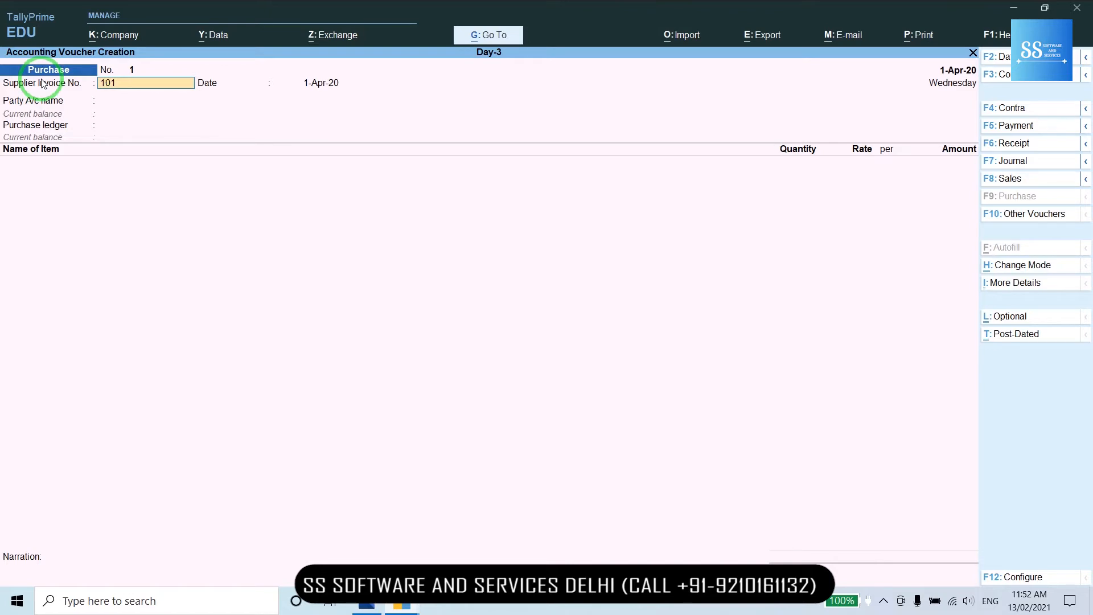
- Accept the 1-Apr-20 voucher date to reach the party account list
{"action": "key", "text": "Return"}
{"action": "key", "text": "Return"}
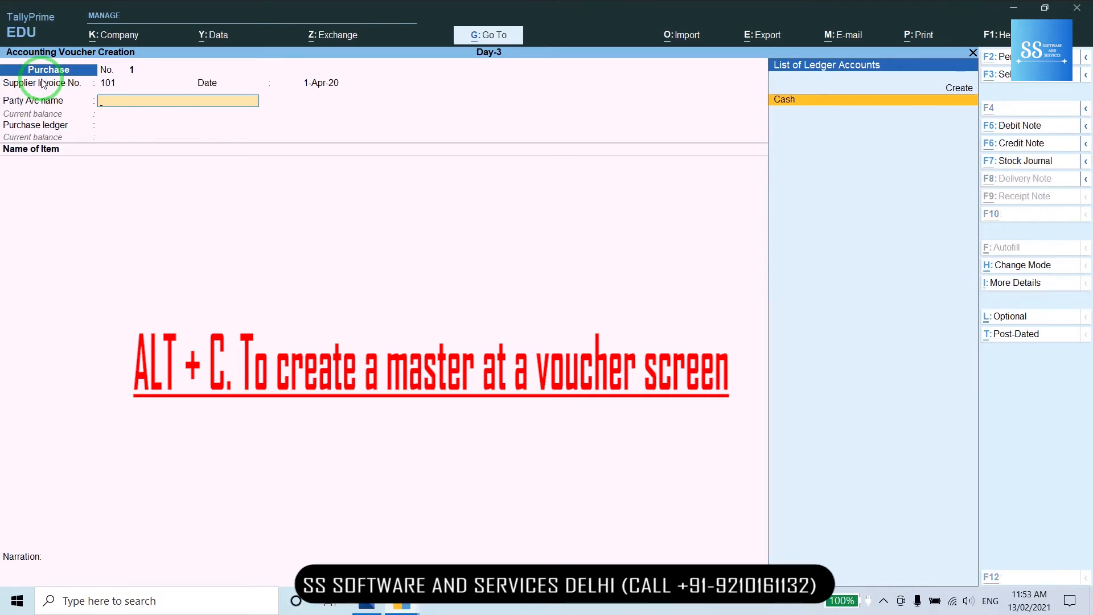
- Create the supplier's party ledger under Sundry Creditors with bill-by-bill balances set to No
{"action": "key", "text": "alt+c"}
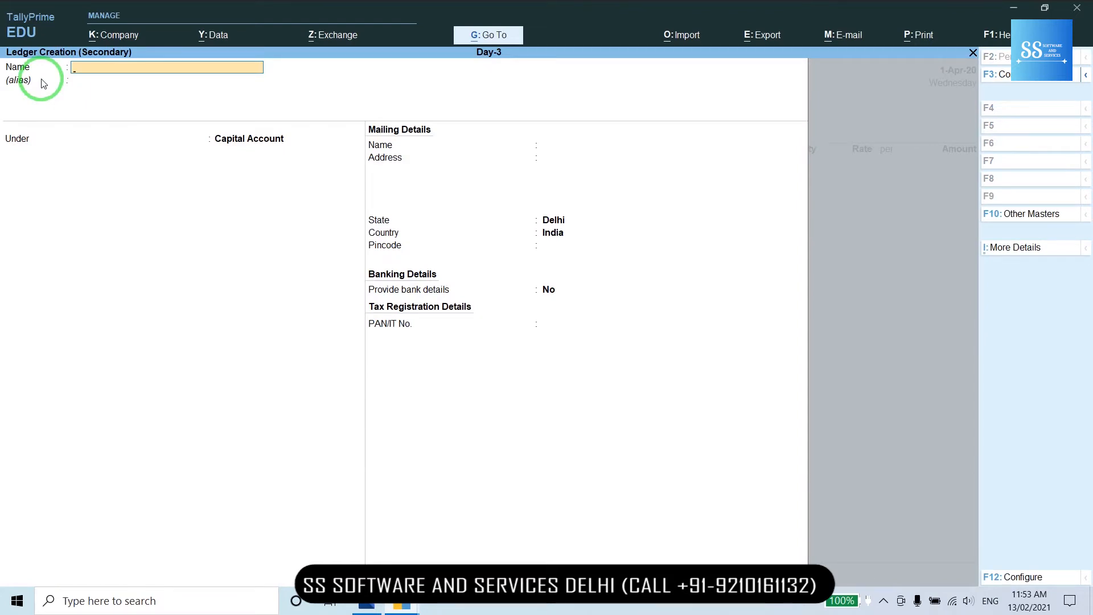
{"action": "type", "text": "Sanja"}
{"action": "key", "text": "Return"}
{"action": "key", "text": "Return"}
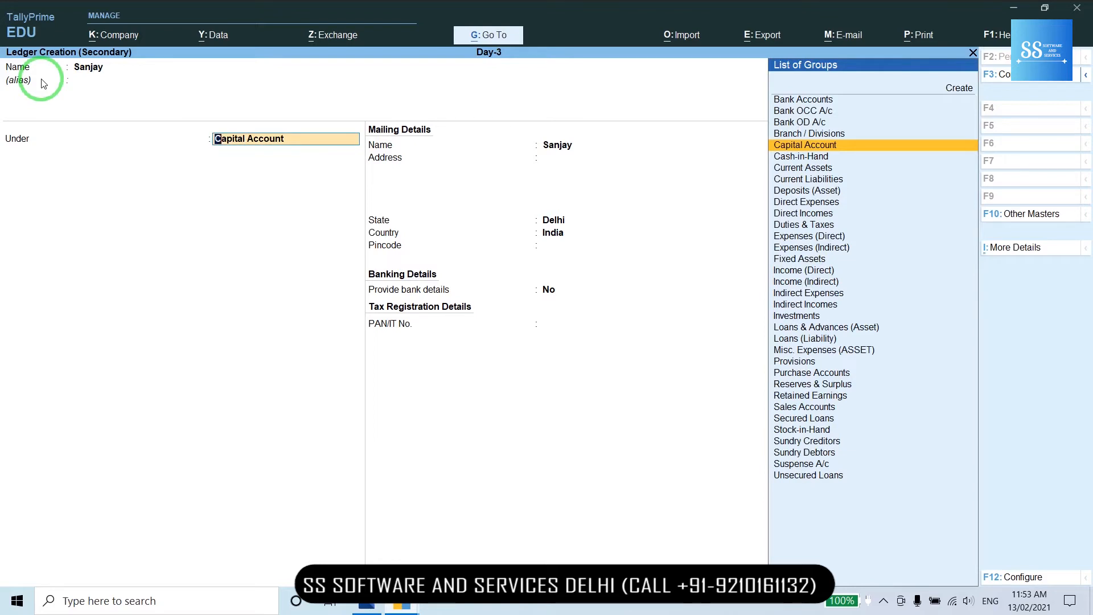
{"action": "type", "text": "Sun"}
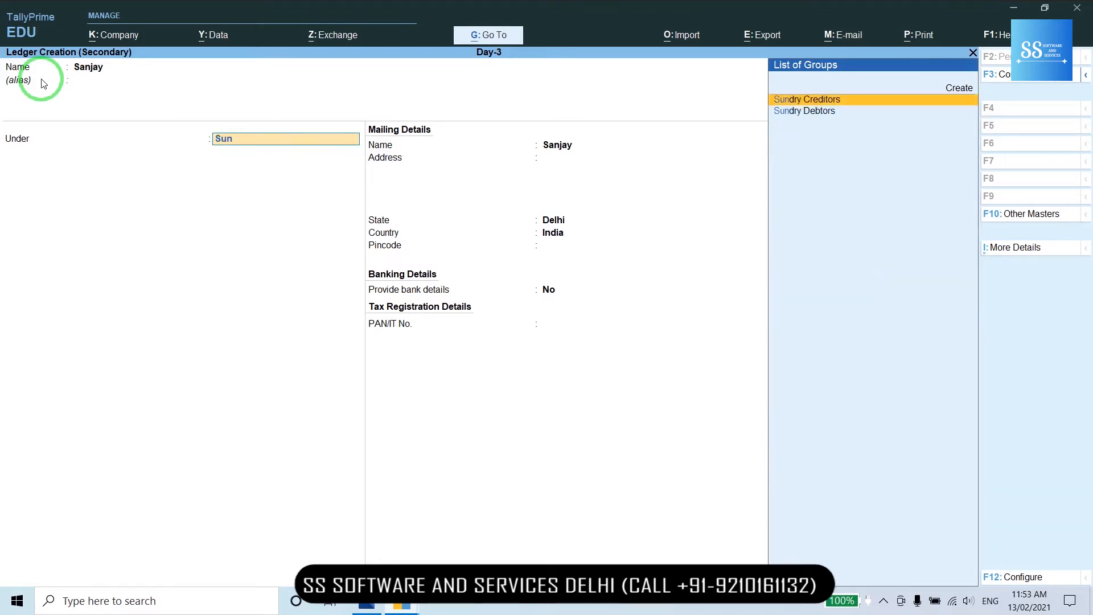
{"action": "key", "text": "Return"}
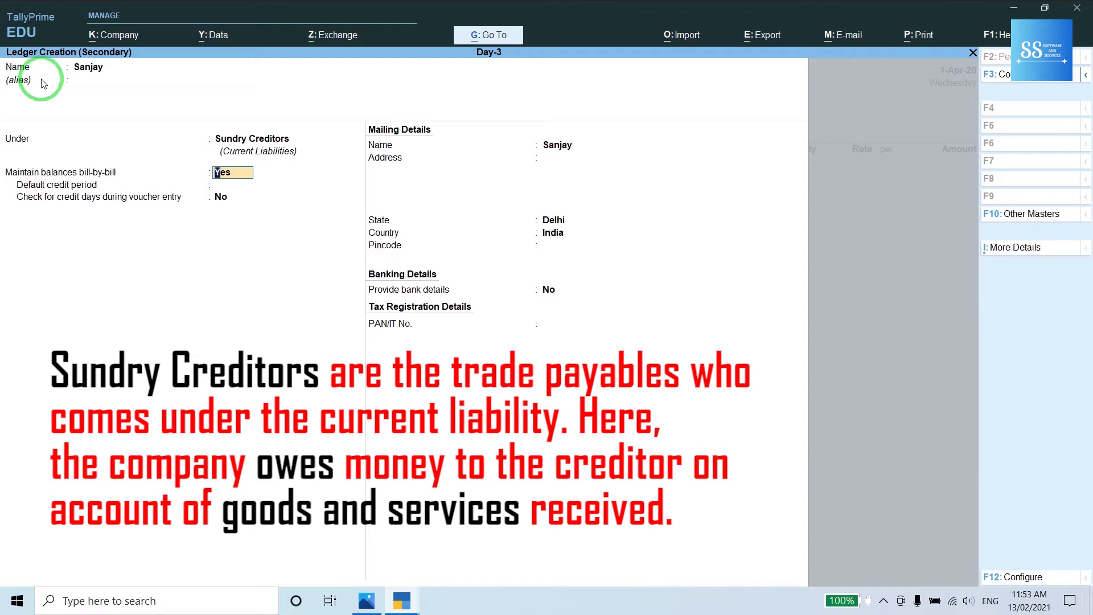
{"action": "type", "text": "n"}
{"action": "key", "text": "Return"}
{"action": "key", "text": "Return"}
{"action": "key", "text": "Return"}
{"action": "key", "text": "Return"}
{"action": "key", "text": "Return"}
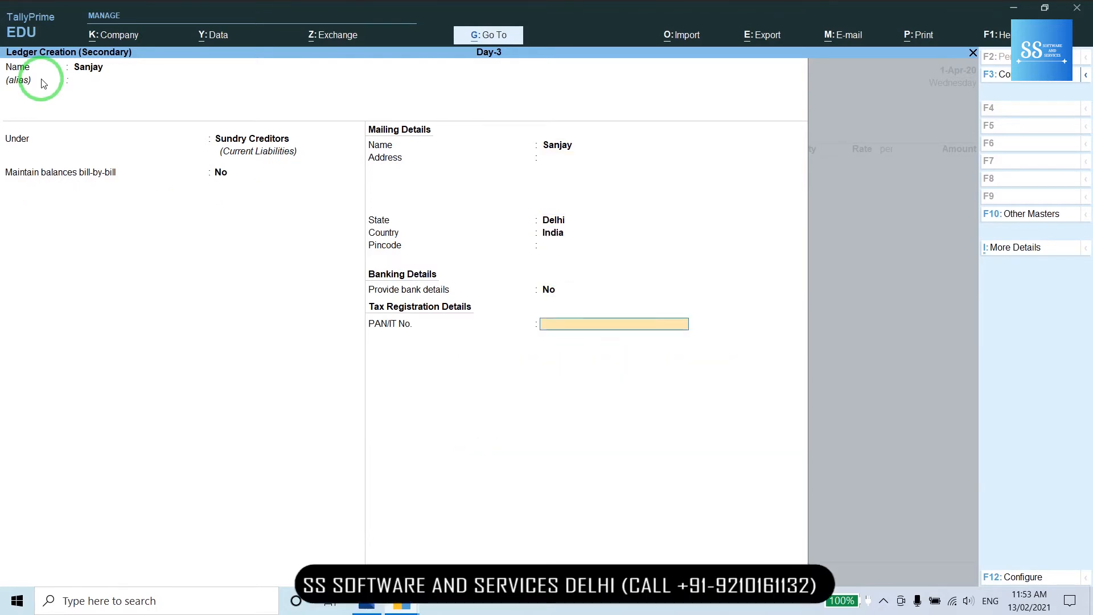
{"action": "key", "text": "Return"}
{"action": "key", "text": "Return"}
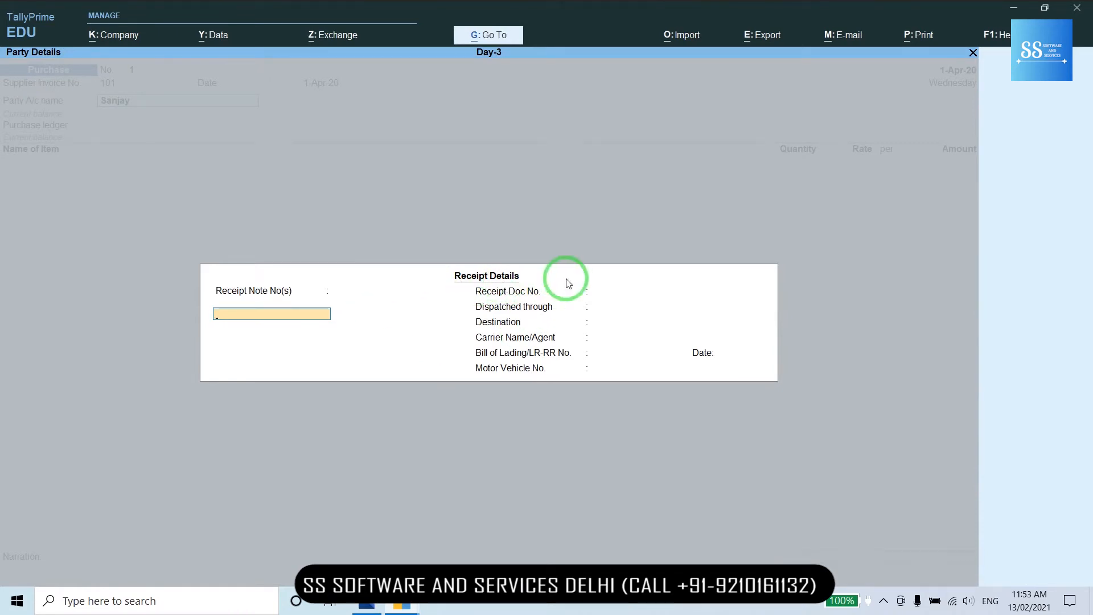
- Accept the empty receipt details and the supplier's Delhi, India party details
{"action": "key", "text": "ctrl"}
{"action": "key", "text": "ctrl+a"}
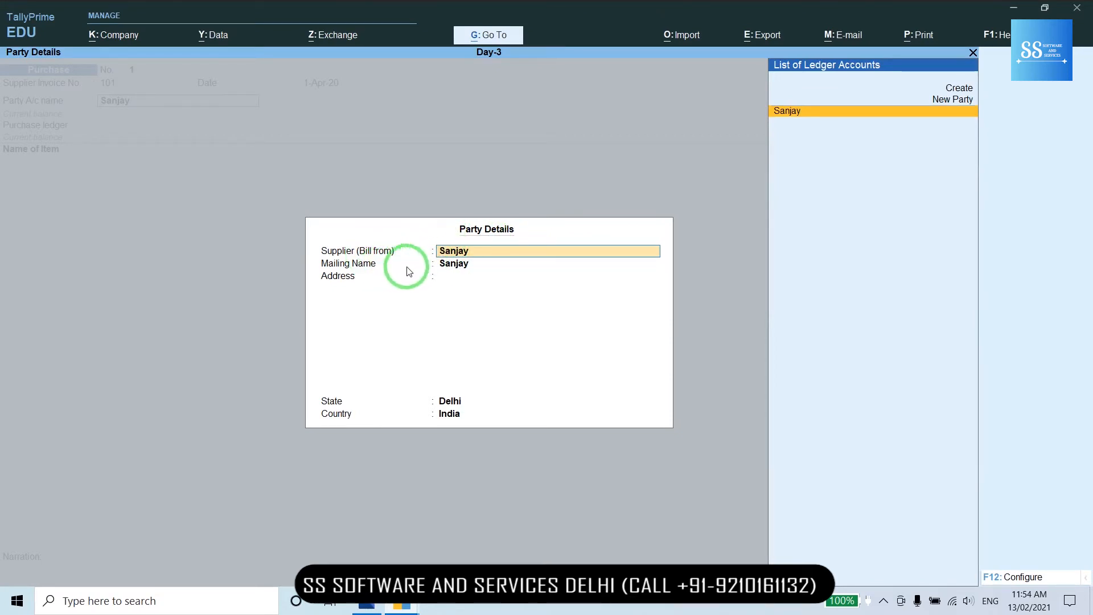
{"action": "key", "text": "Return"}
{"action": "key", "text": "Return"}
{"action": "key", "text": "Return"}
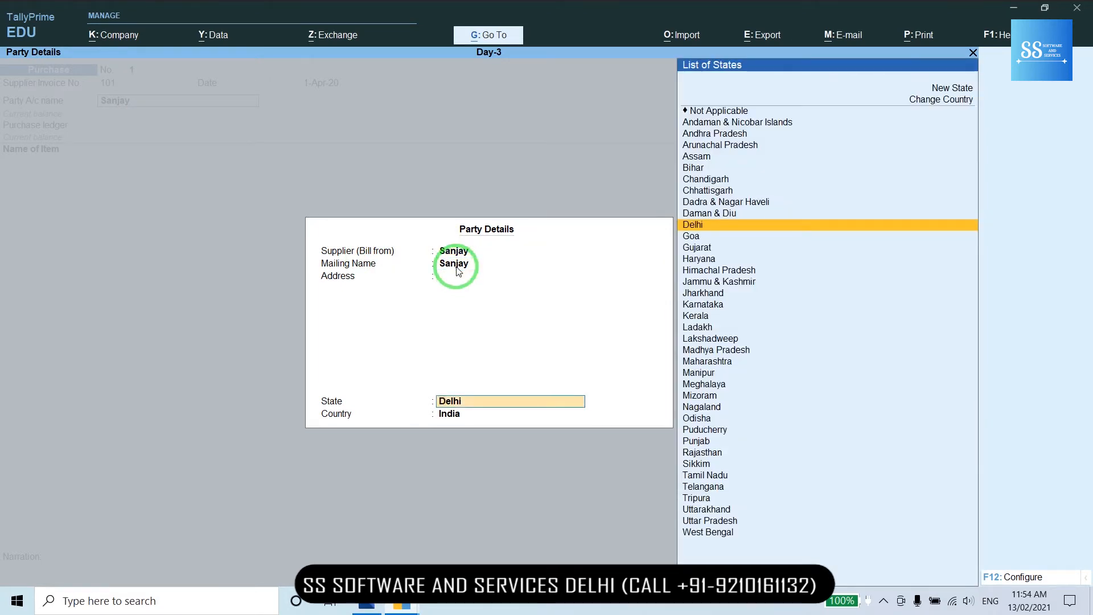
{"action": "key", "text": "Return"}
{"action": "key", "text": "Return"}
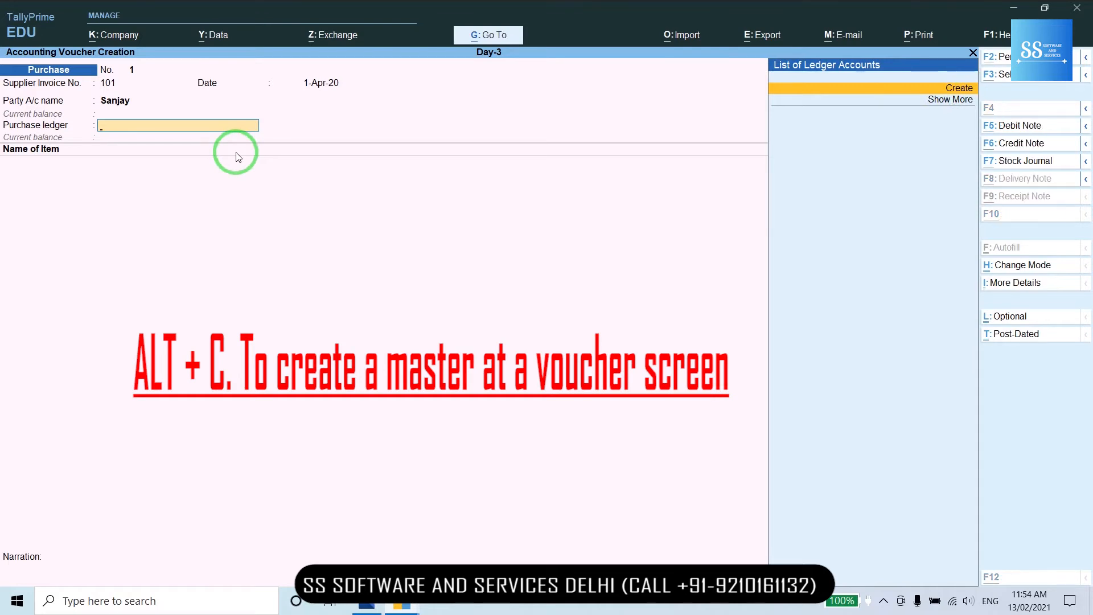
- Create a Purchase ledger under Purchase Accounts with type Not Applicable and save it
{"action": "key", "text": "alt+c"}
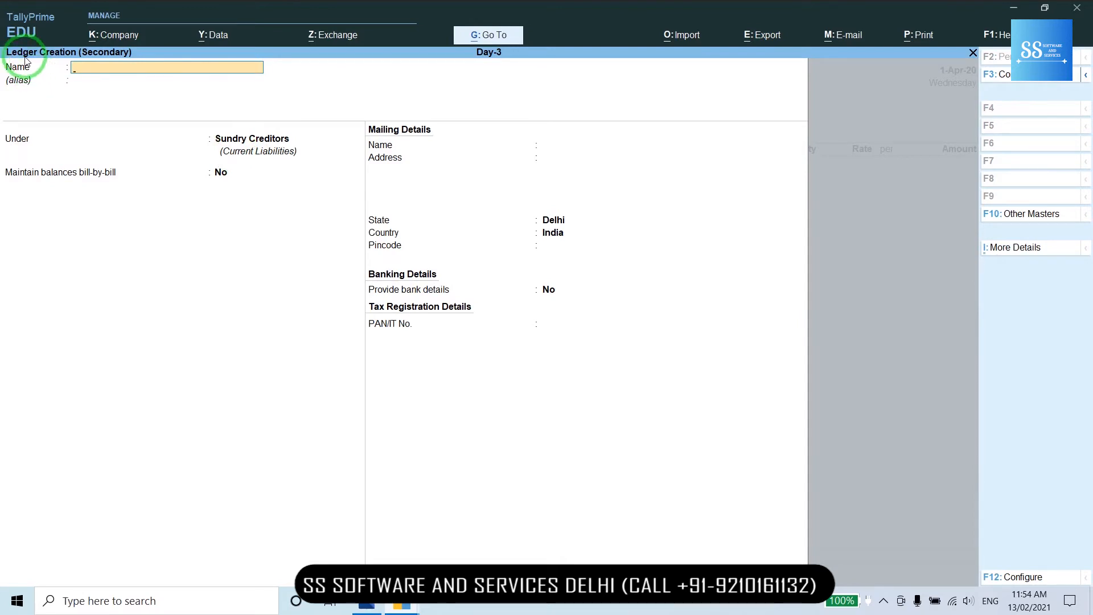
{"action": "type", "text": "Purchase"}
{"action": "key", "text": "Return"}
{"action": "type", "text": "Pur"}
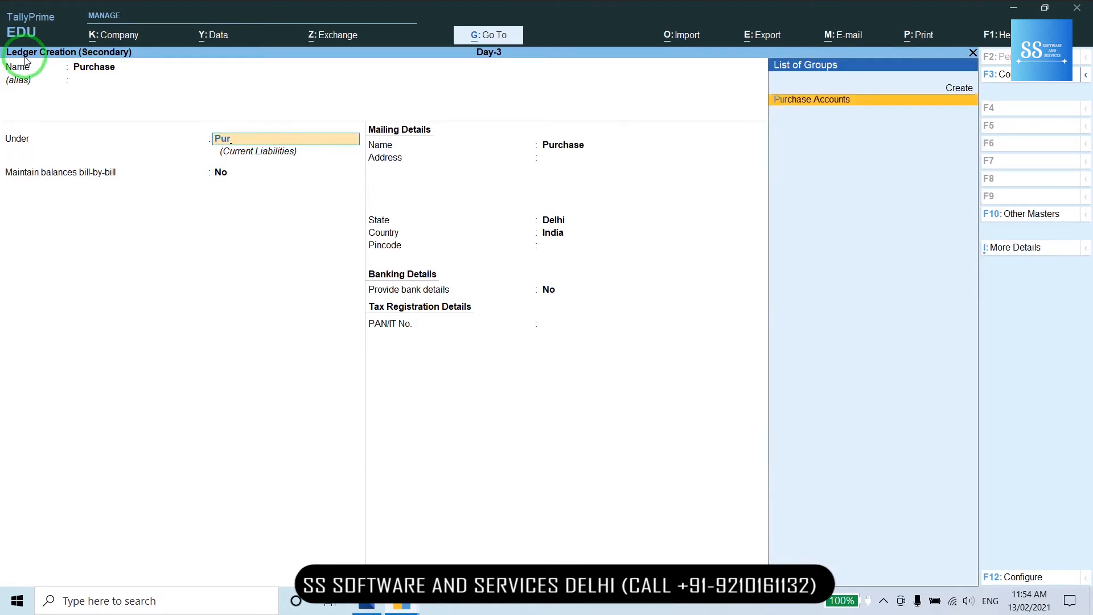
{"action": "key", "text": "Return"}
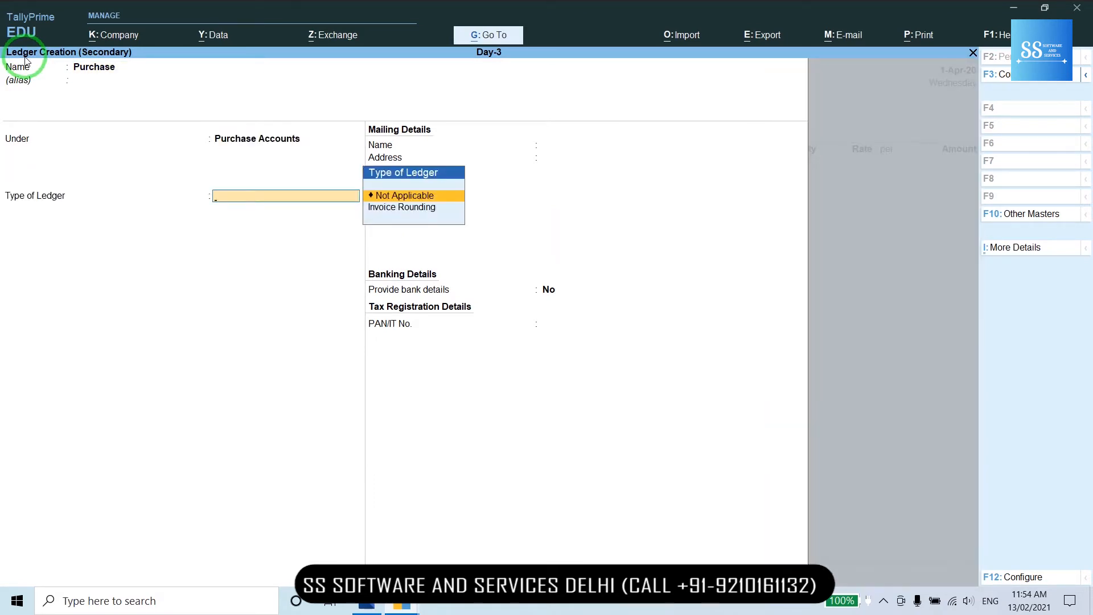
{"action": "key", "text": "Return"}
{"action": "key", "text": "Return"}
{"action": "key", "text": "Return"}
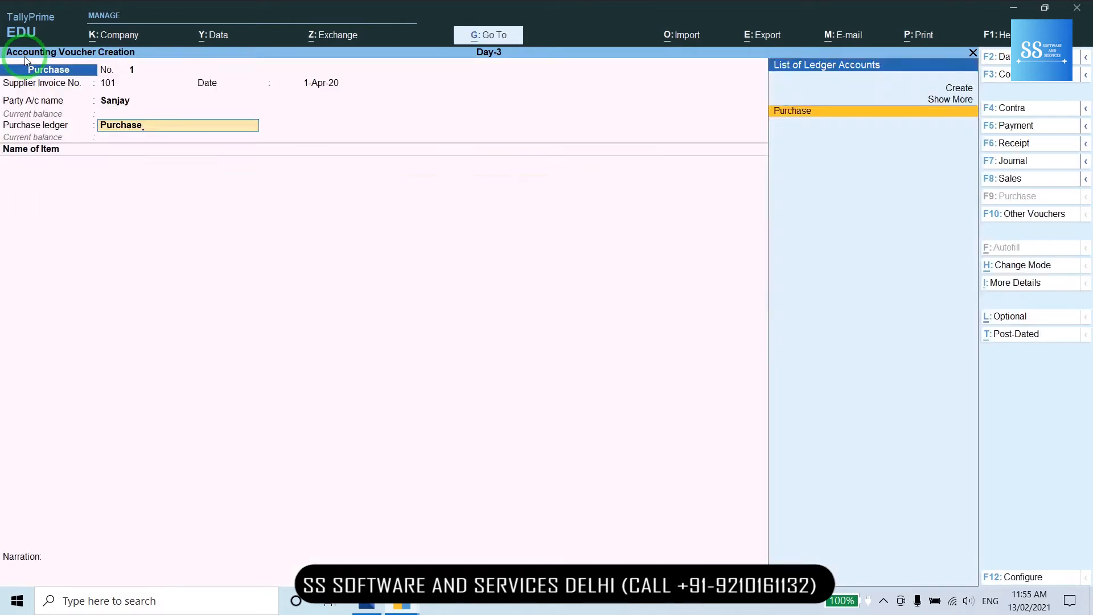
{"action": "key", "text": "Return"}
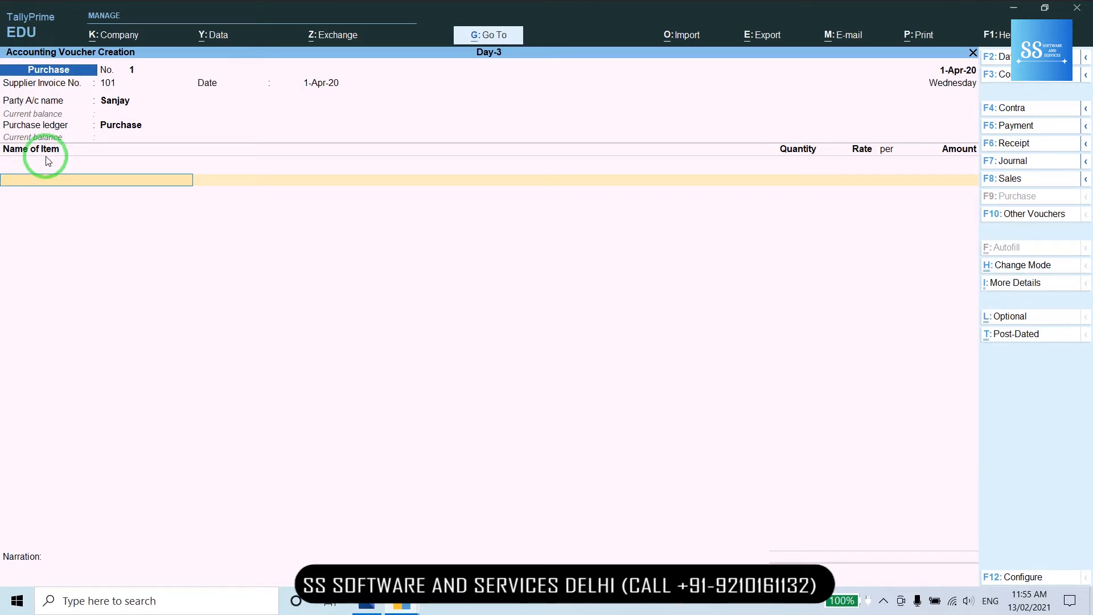
- Name the new stock item Ac-1, keep it under Primary, and begin creating its unit
{"action": "key", "text": "alt+c"}
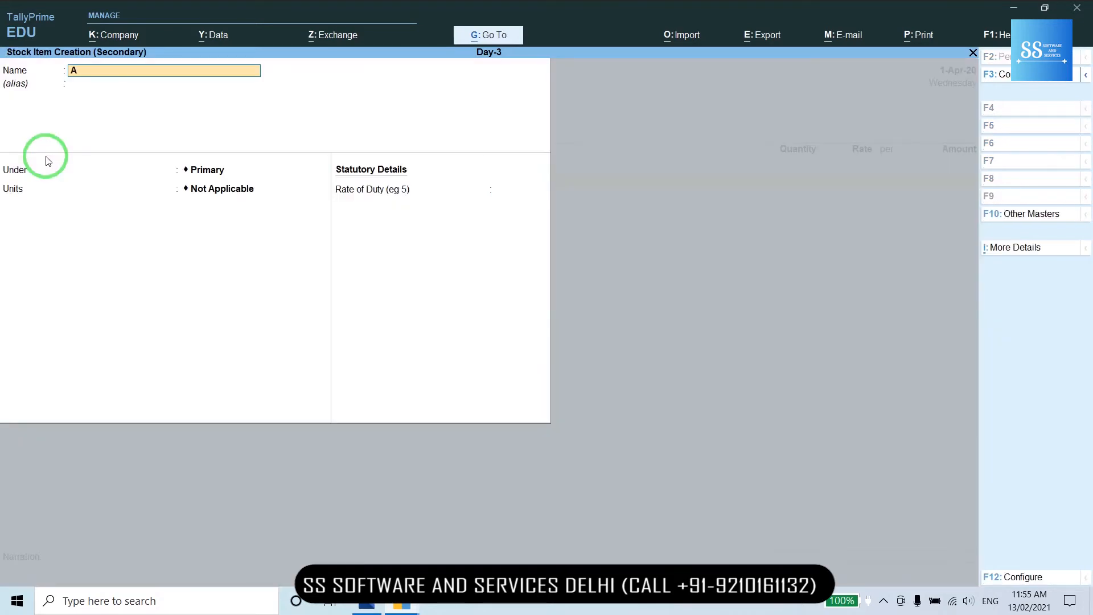
{"action": "type", "text": "Ac-1"}
{"action": "key", "text": "Return"}
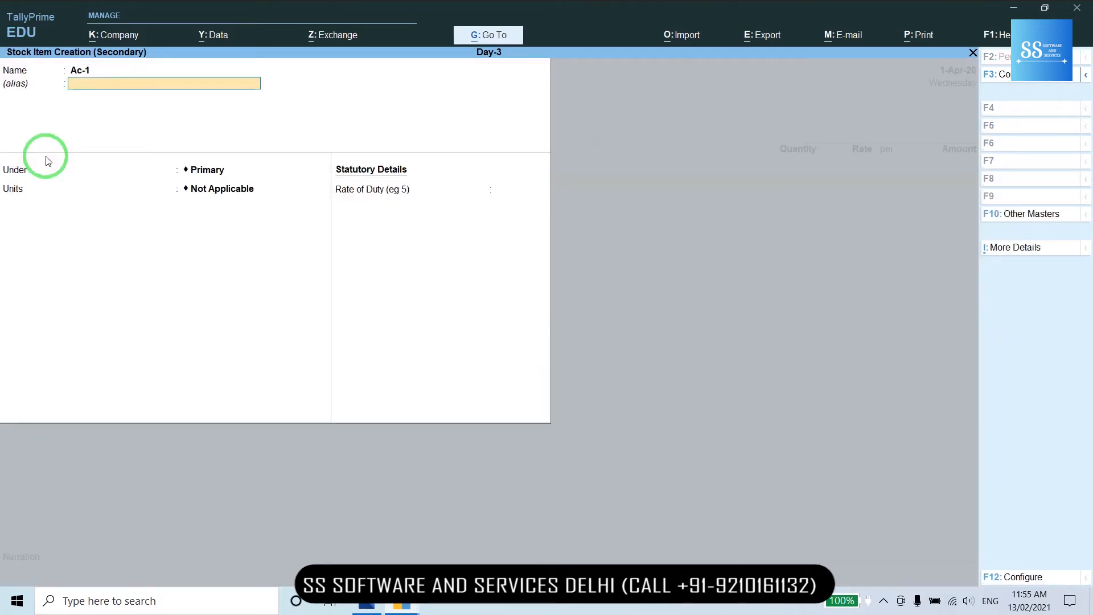
{"action": "key", "text": "Return"}
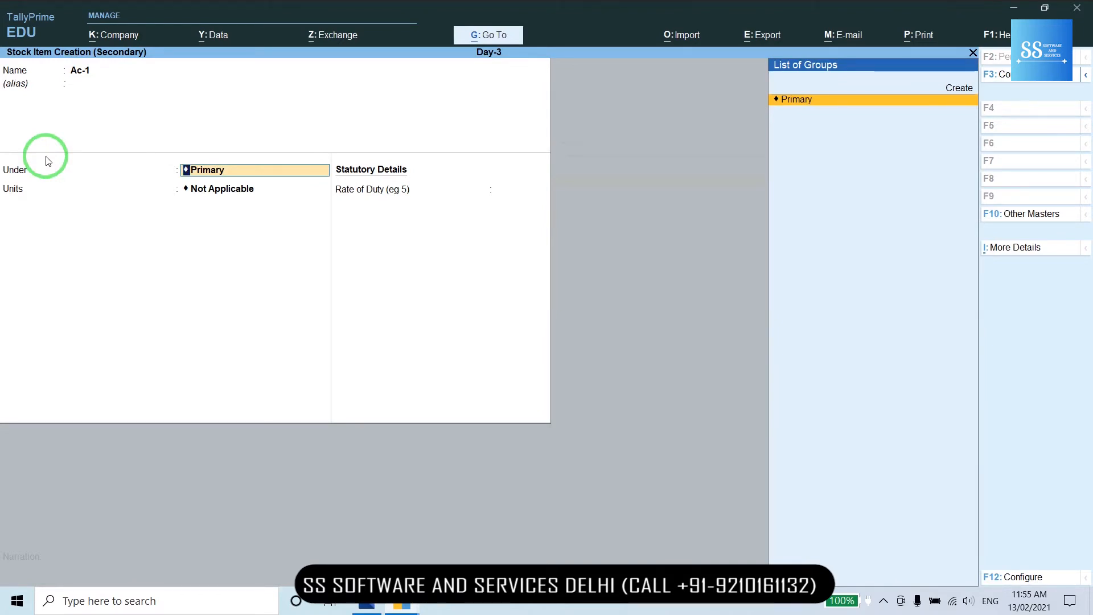
{"action": "key", "text": "Return"}
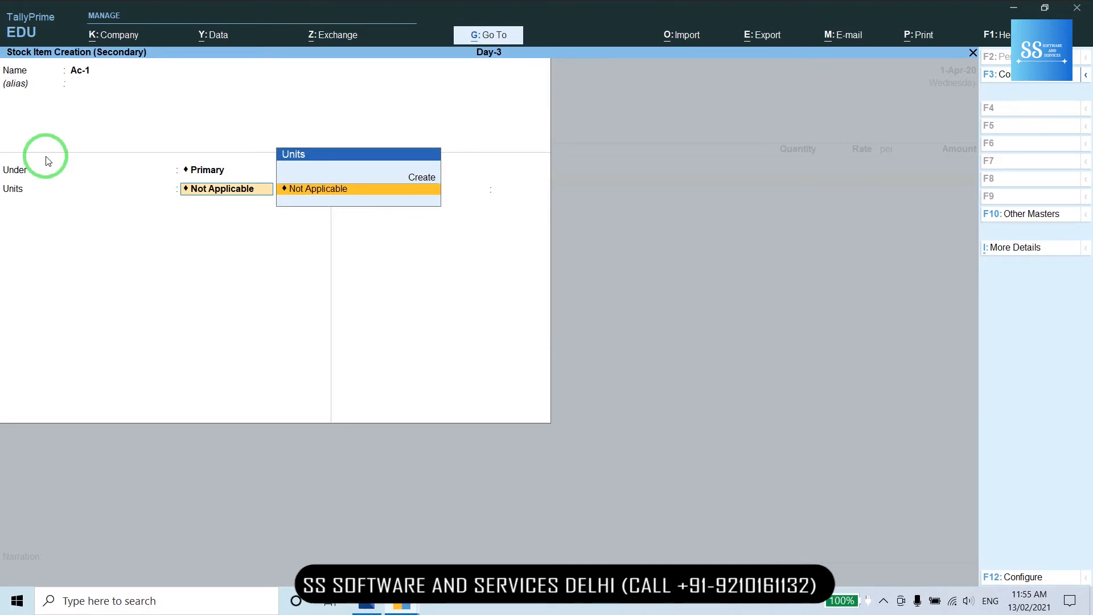
{"action": "key", "text": "alt+c"}
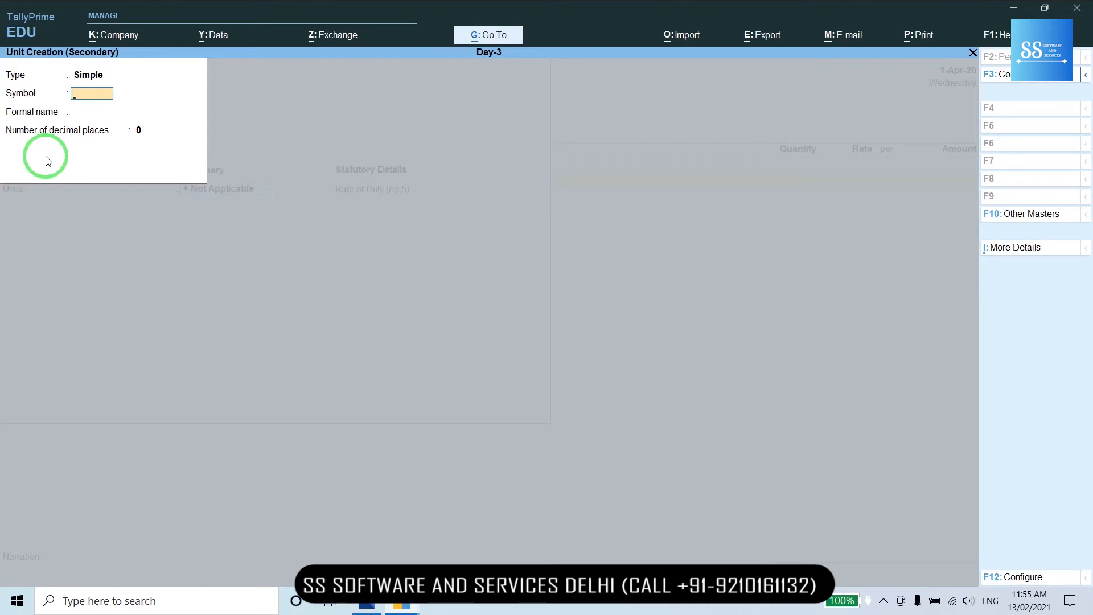
- Create unit NOS with formal name NUM OF SYSTEM and 2 decimal places
{"action": "type", "text": "N"}
{"action": "key", "text": "Caps_Lock"}
{"action": "type", "text": "OS"}
{"action": "key", "text": "Return"}
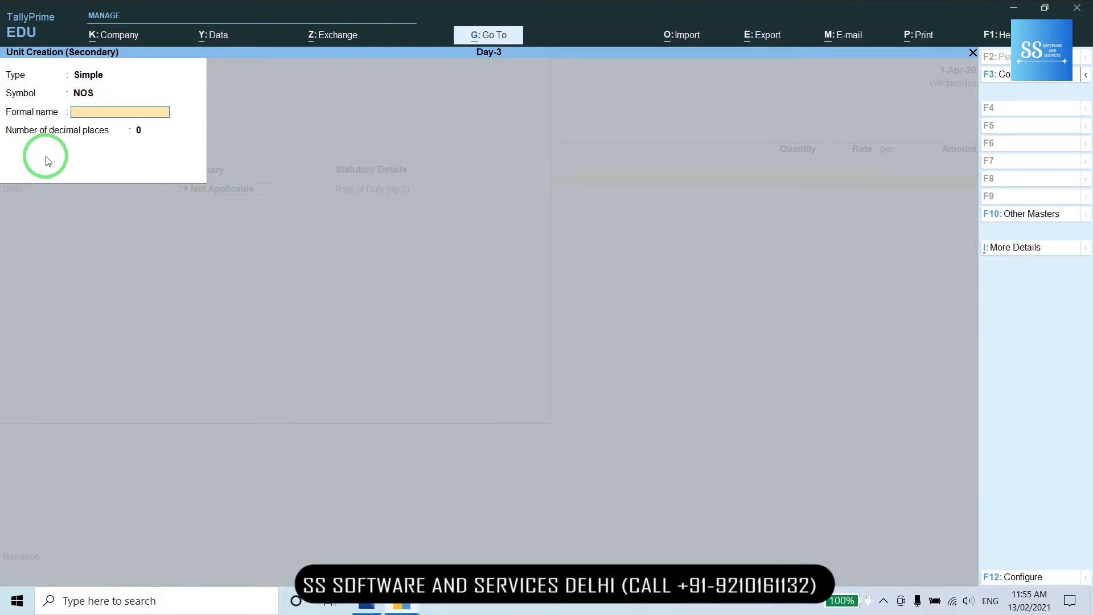
{"action": "type", "text": "NUM OF SYSTEM"}
{"action": "key", "text": "Return"}
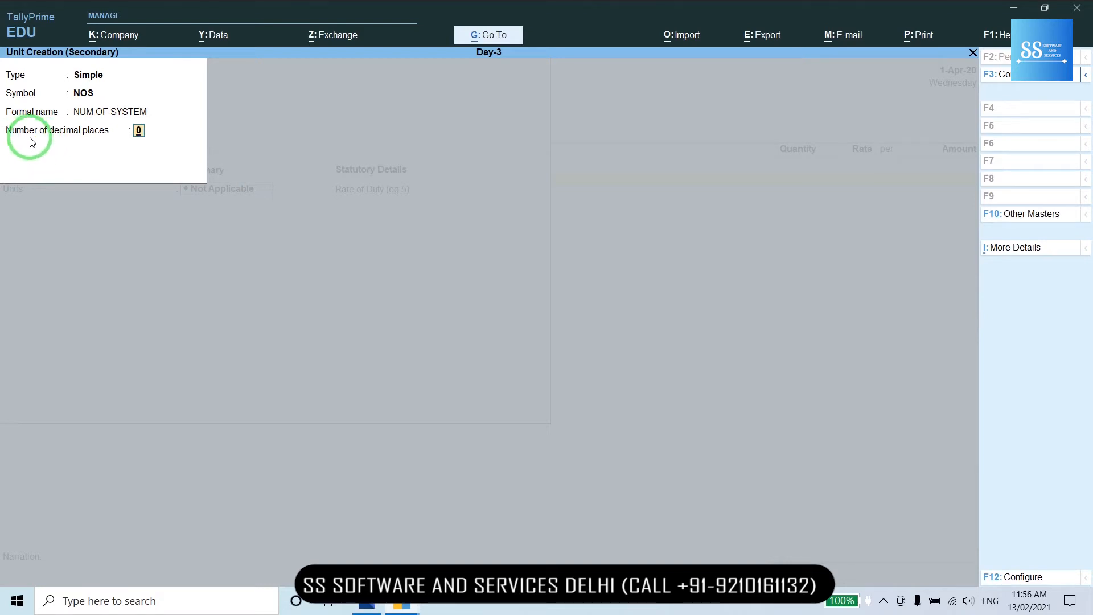
{"action": "type", "text": "2"}
{"action": "key", "text": "Return"}
{"action": "key", "text": "Return"}
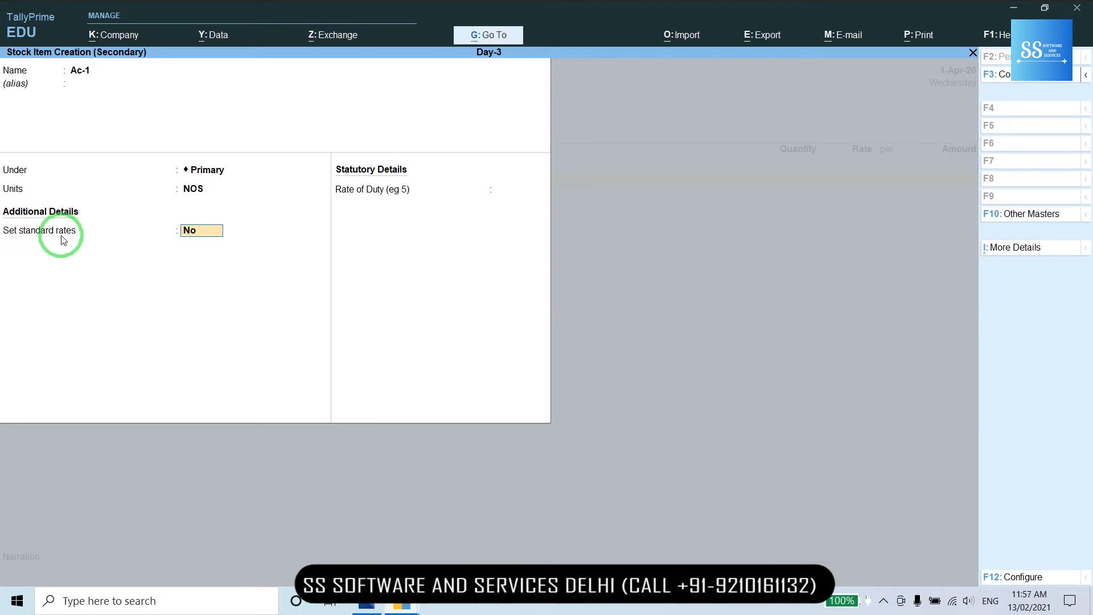
- Turn on standard rates for stock item Ac-1
{"action": "key", "text": "F12"}
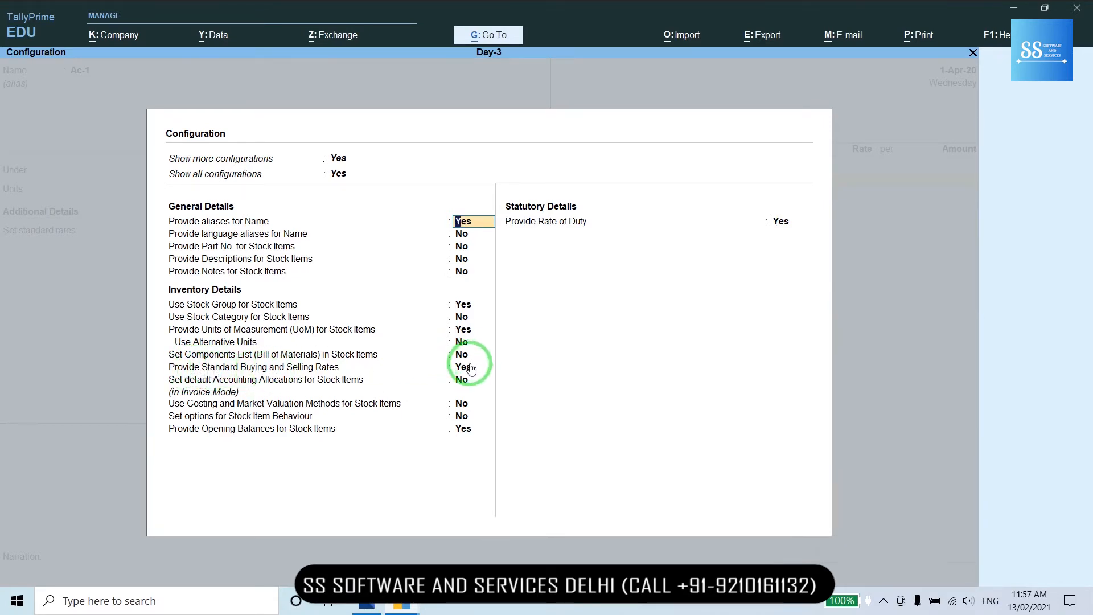
{"action": "key", "text": "ctrl+a"}
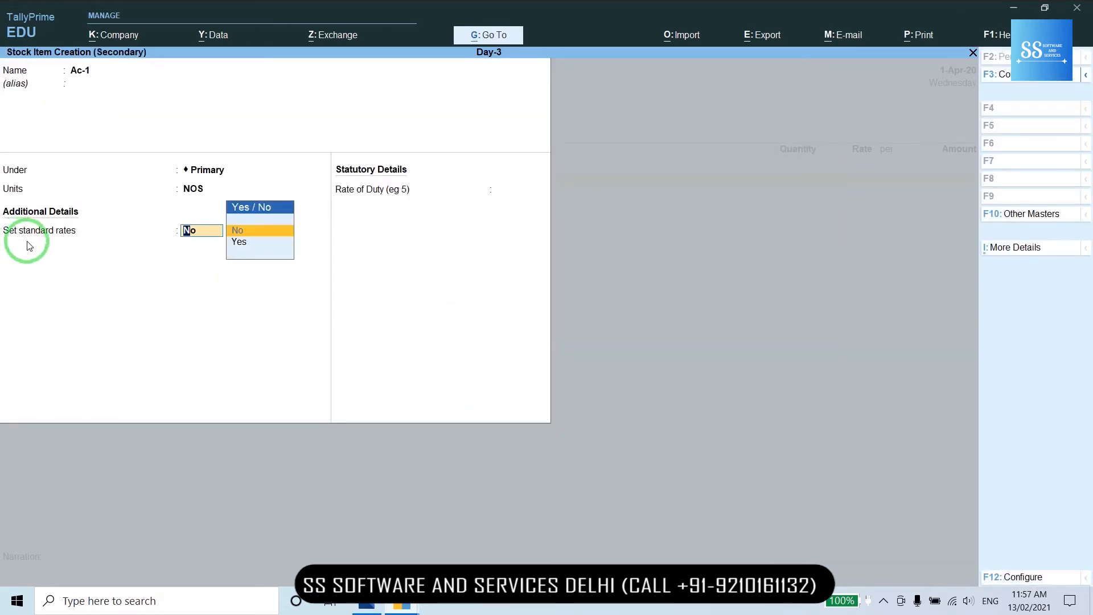
{"action": "key", "text": "Down"}
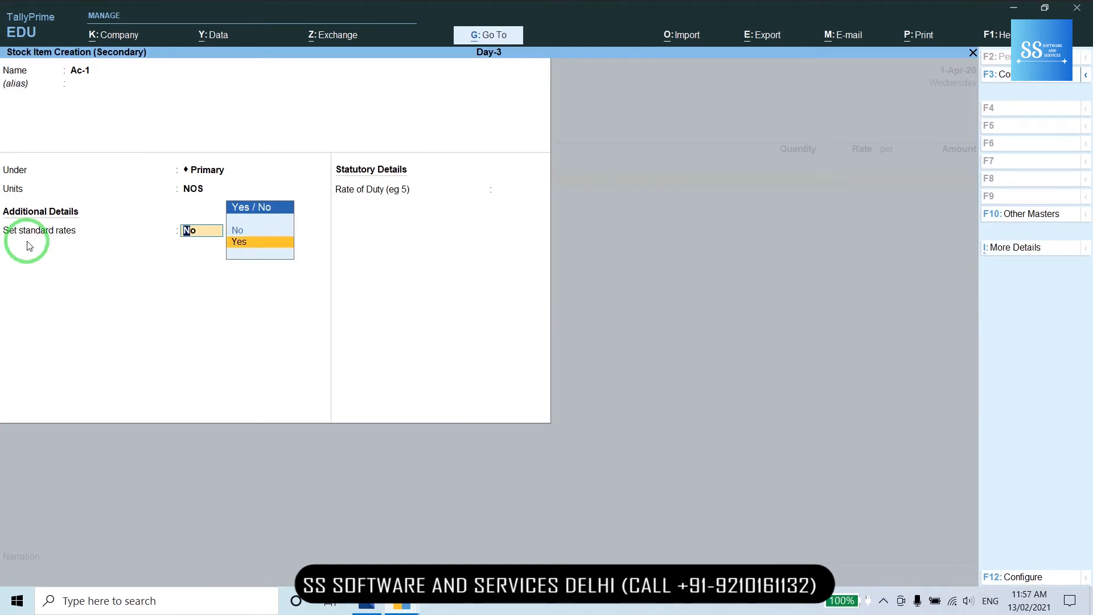
{"action": "key", "text": "Return"}
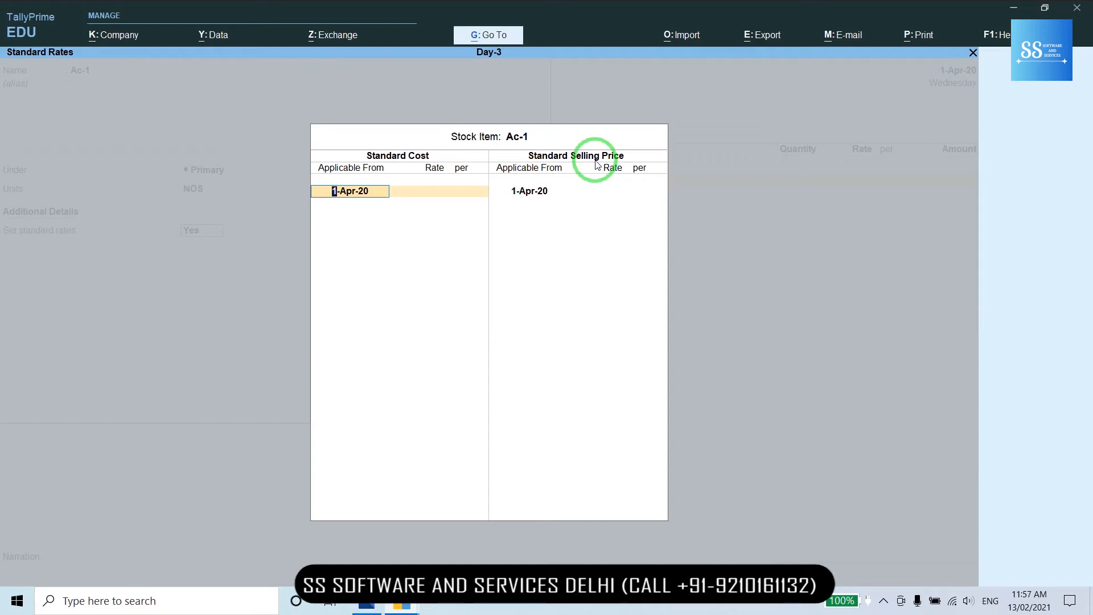
- Set Ac-1's standard cost to 5,000 and selling price to 7,000 from 1-Apr-20, then save it
{"action": "key", "text": "Return"}
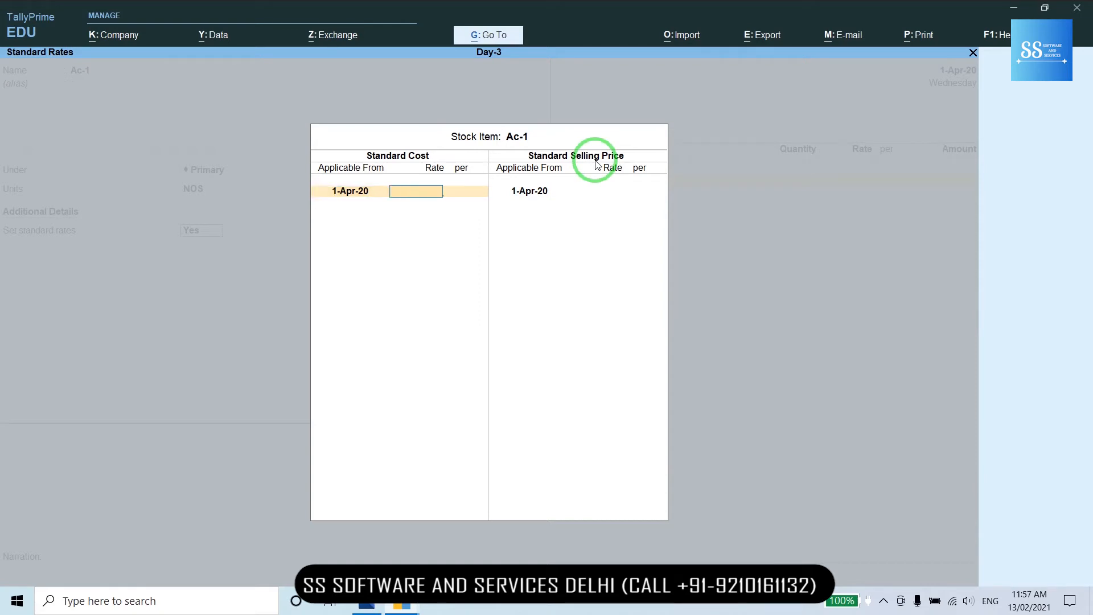
{"action": "type", "text": "5000"}
{"action": "key", "text": "Return"}
{"action": "key", "text": "Return"}
{"action": "key", "text": "Return"}
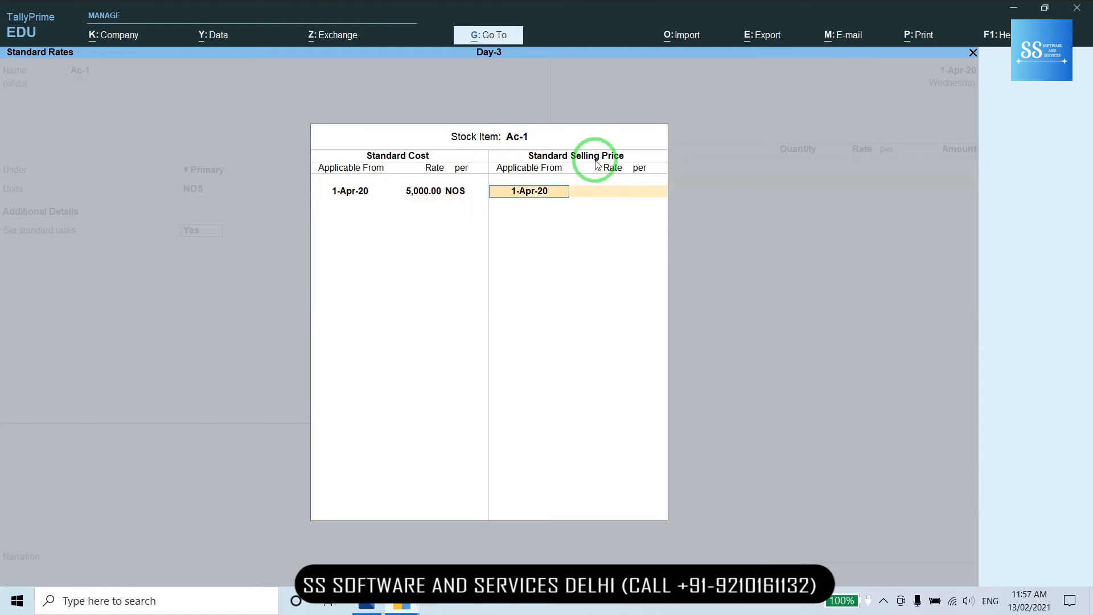
{"action": "key", "text": "Return"}
{"action": "type", "text": "7000"}
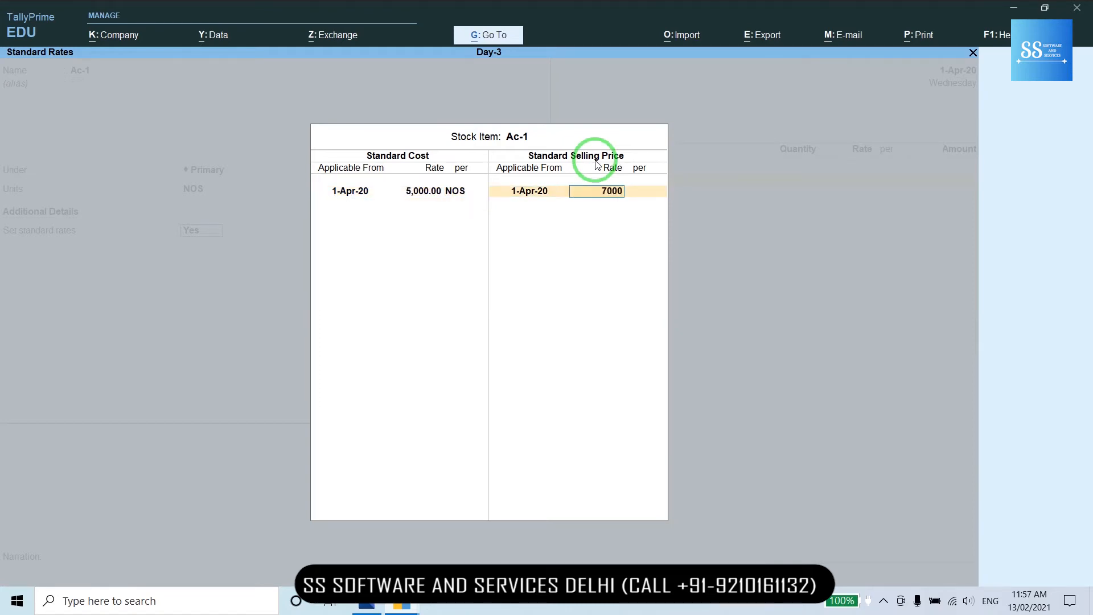
{"action": "key", "text": "Return"}
{"action": "key", "text": "Return"}
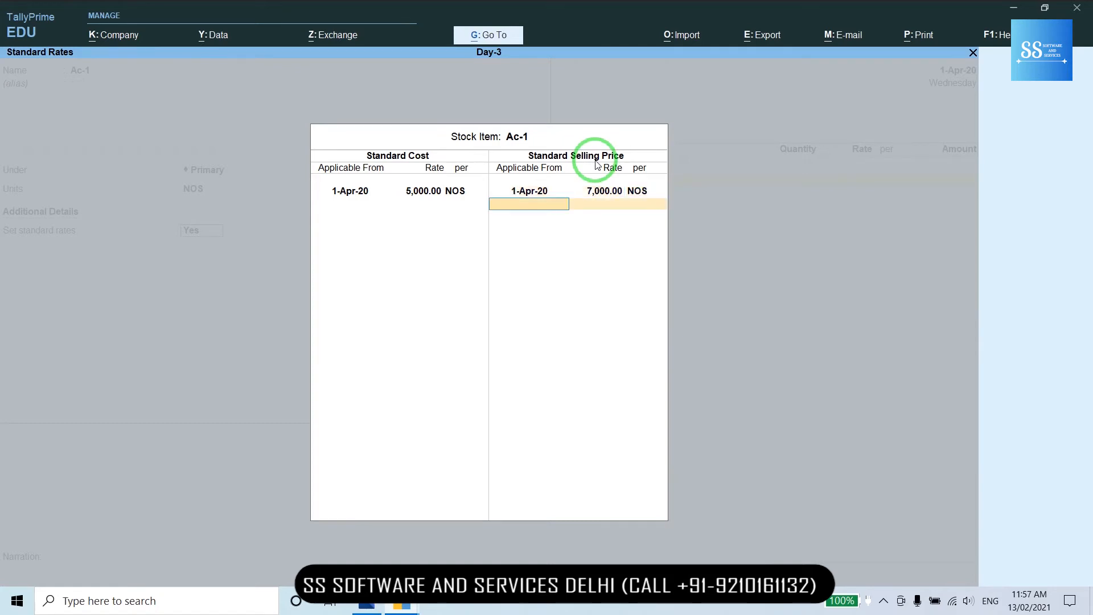
{"action": "key", "text": "Return"}
{"action": "key", "text": "Return"}
{"action": "key", "text": "Return"}
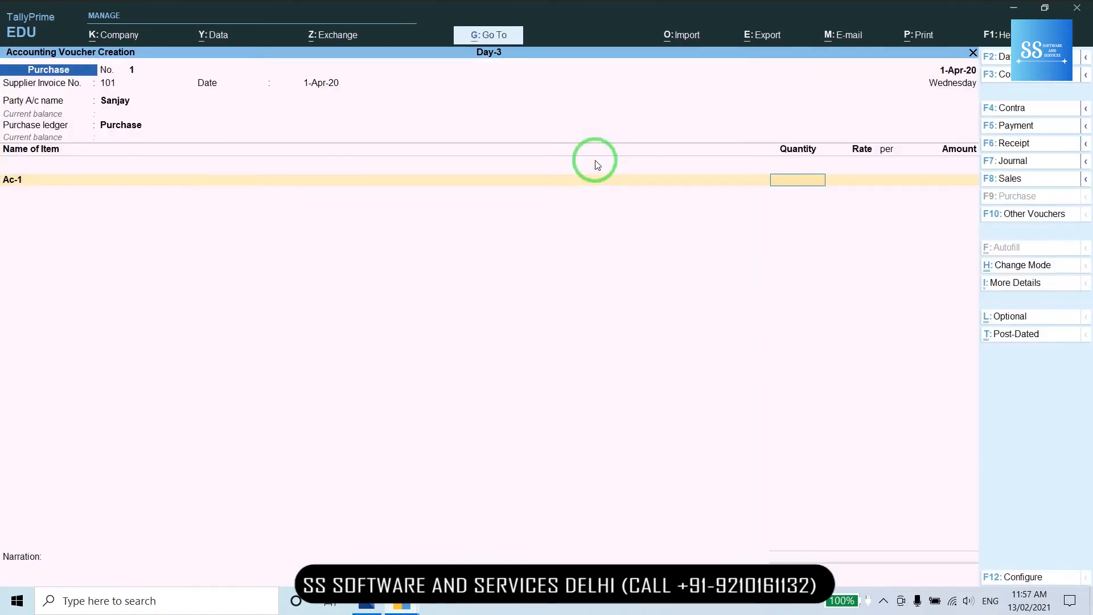
- Enter 100 Ac-1 on the voucher and create item TV-1 under Primary in NOS
{"action": "type", "text": "100"}
{"action": "key", "text": "Return"}
{"action": "key", "text": "Return"}
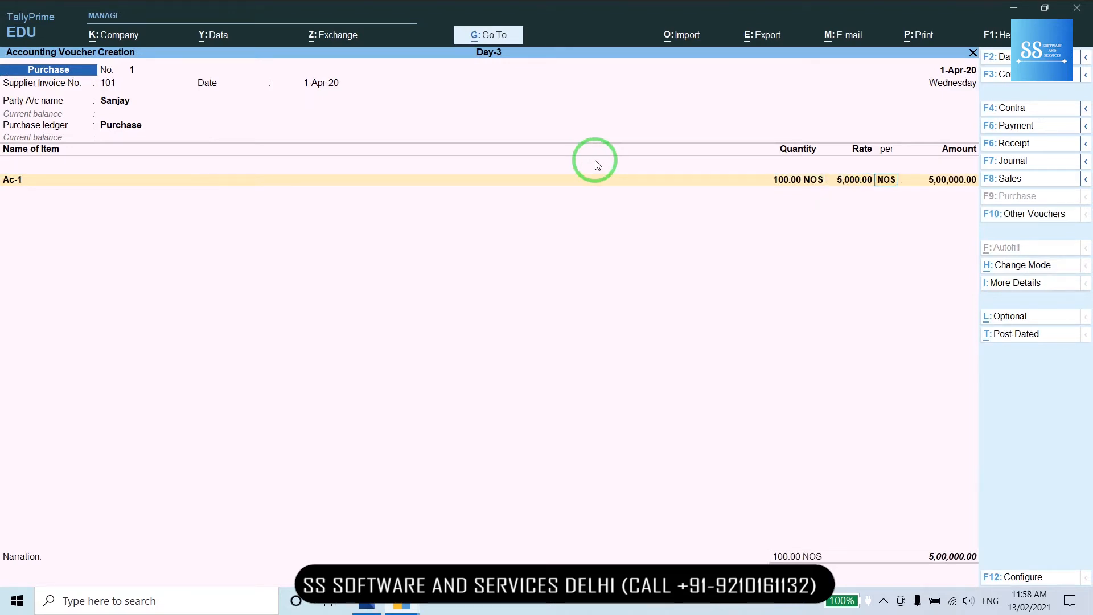
{"action": "key", "text": "Return"}
{"action": "key", "text": "Return"}
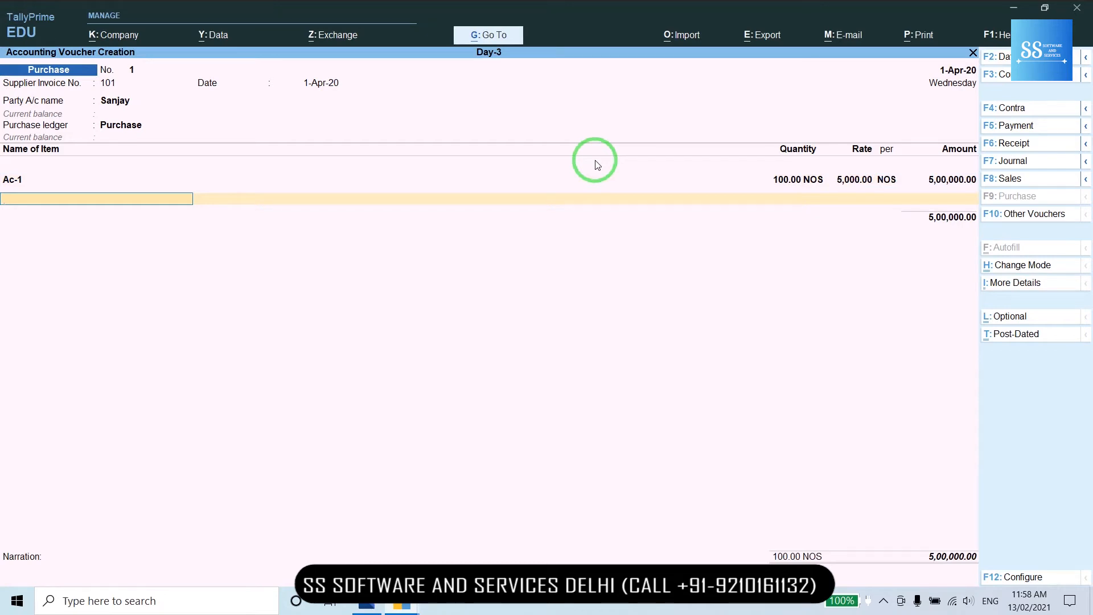
{"action": "key", "text": "alt+c"}
{"action": "type", "text": "TV-"}
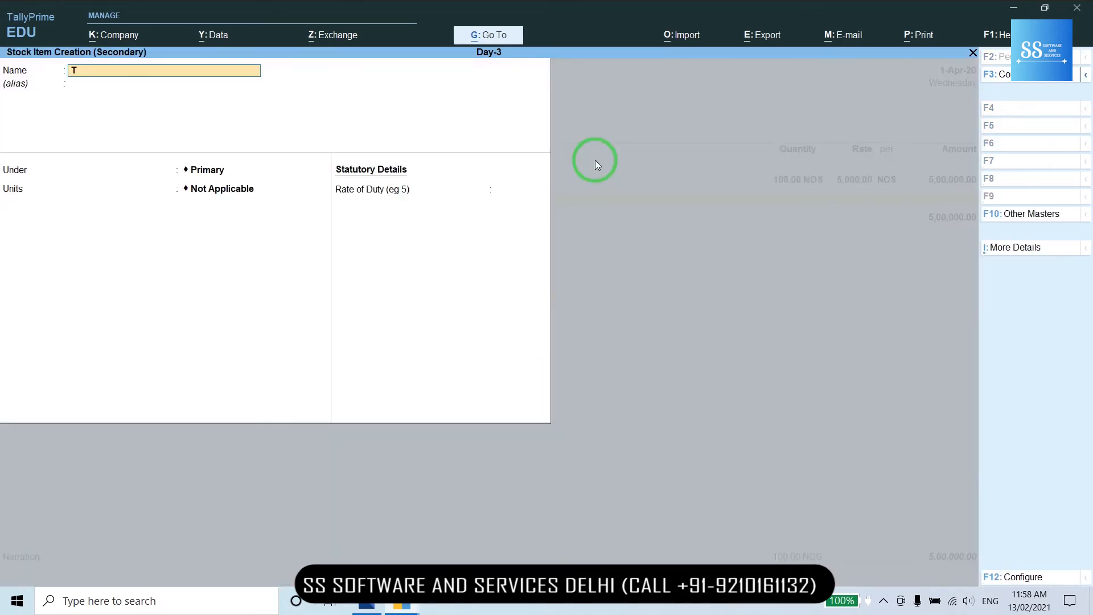
{"action": "key", "text": "Return"}
{"action": "key", "text": "Return"}
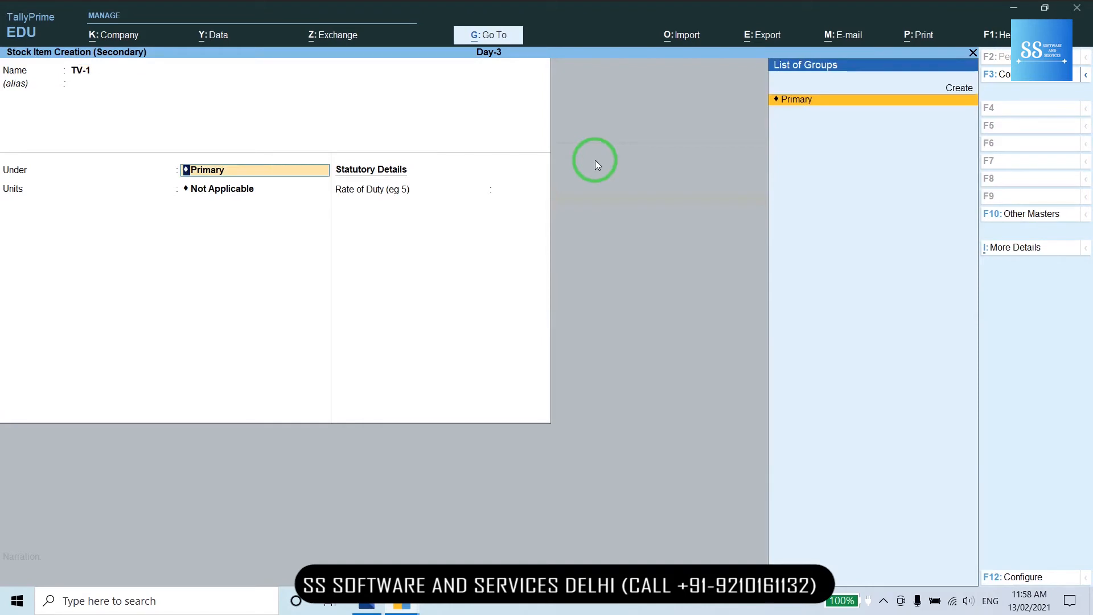
{"action": "key", "text": "Return"}
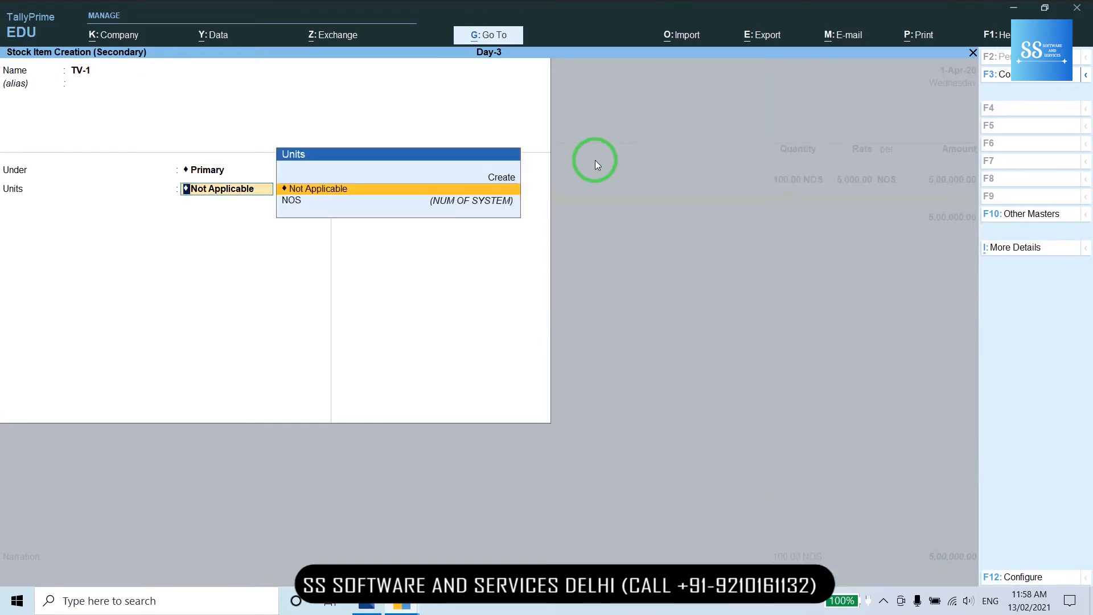
{"action": "key", "text": "Down"}
{"action": "key", "text": "Return"}
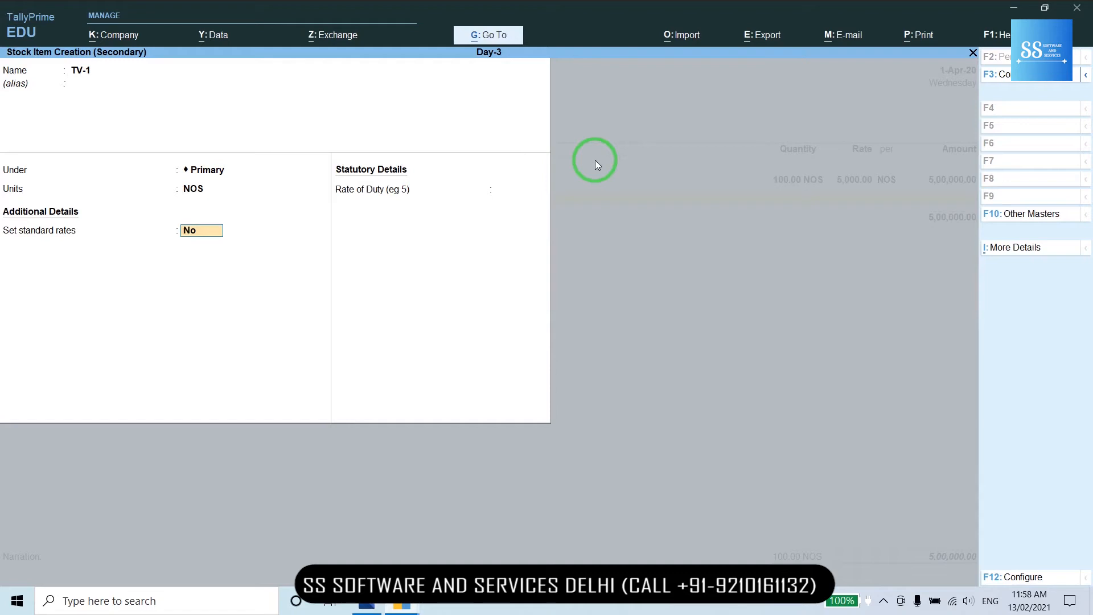
- Give TV-1 standard cost 3,000 and selling price 3,500, and save it
{"action": "type", "text": "Y"}
{"action": "key", "text": "Return"}
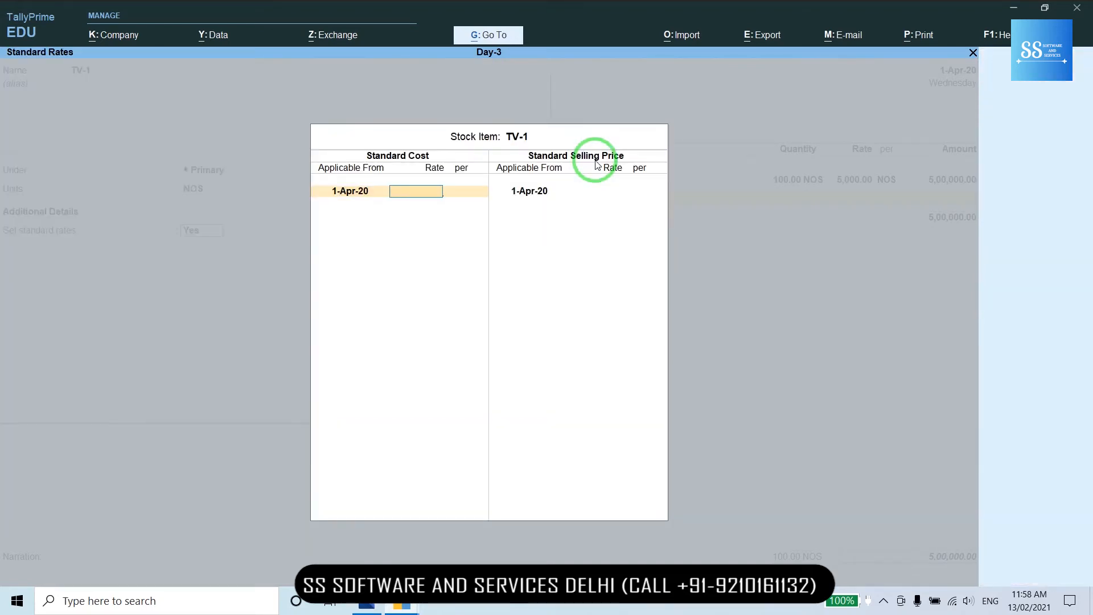
{"action": "type", "text": "3000"}
{"action": "key", "text": "Return"}
{"action": "key", "text": "Return"}
{"action": "key", "text": "Return"}
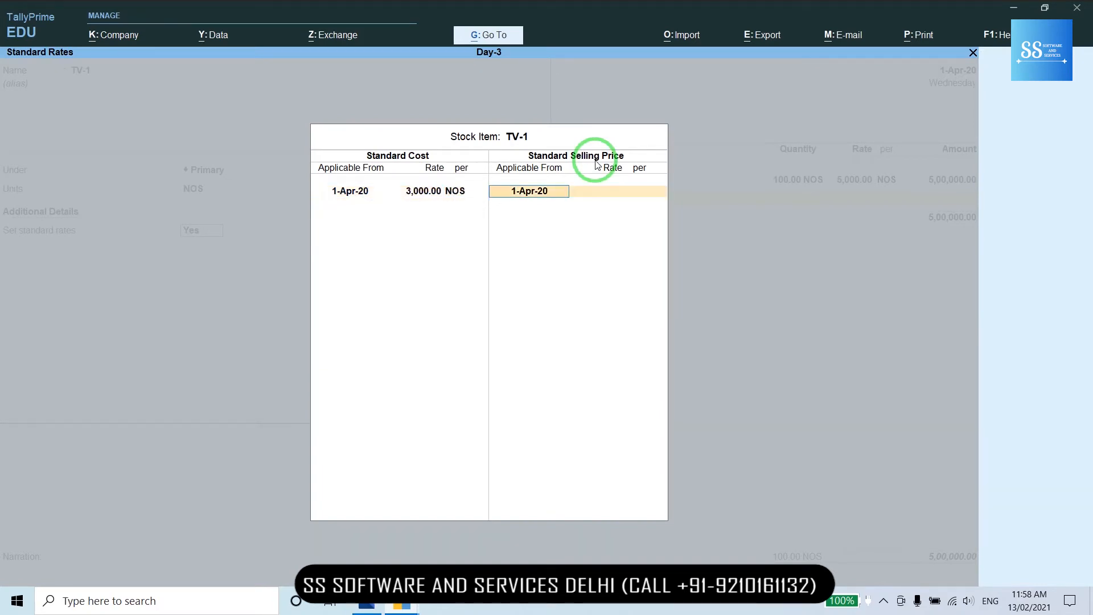
{"action": "type", "text": "3500"}
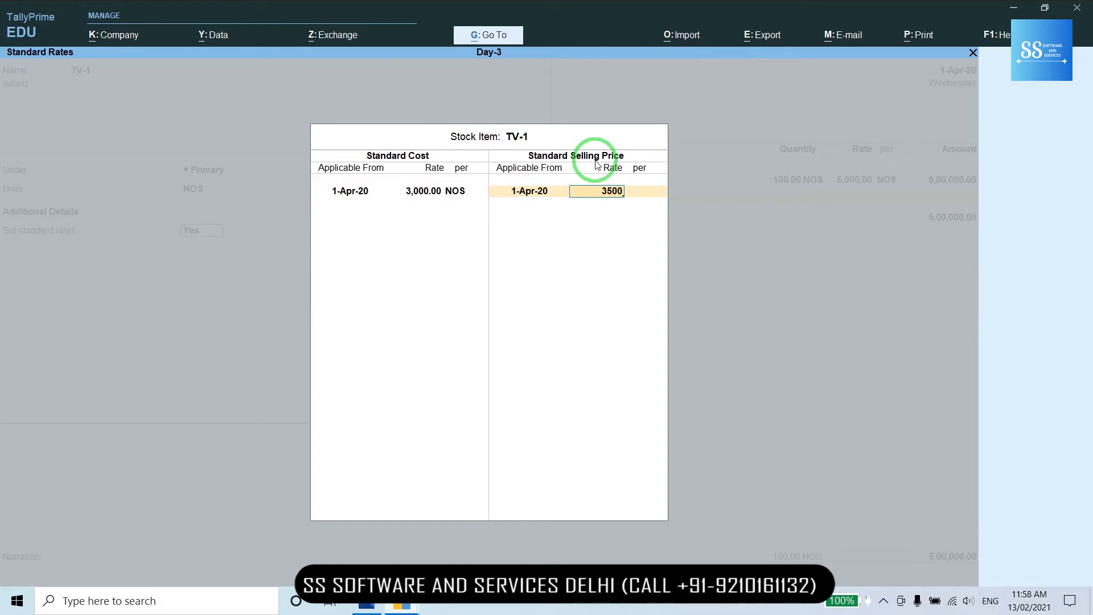
{"action": "key", "text": "Return"}
{"action": "key", "text": "Return"}
{"action": "key", "text": "Return"}
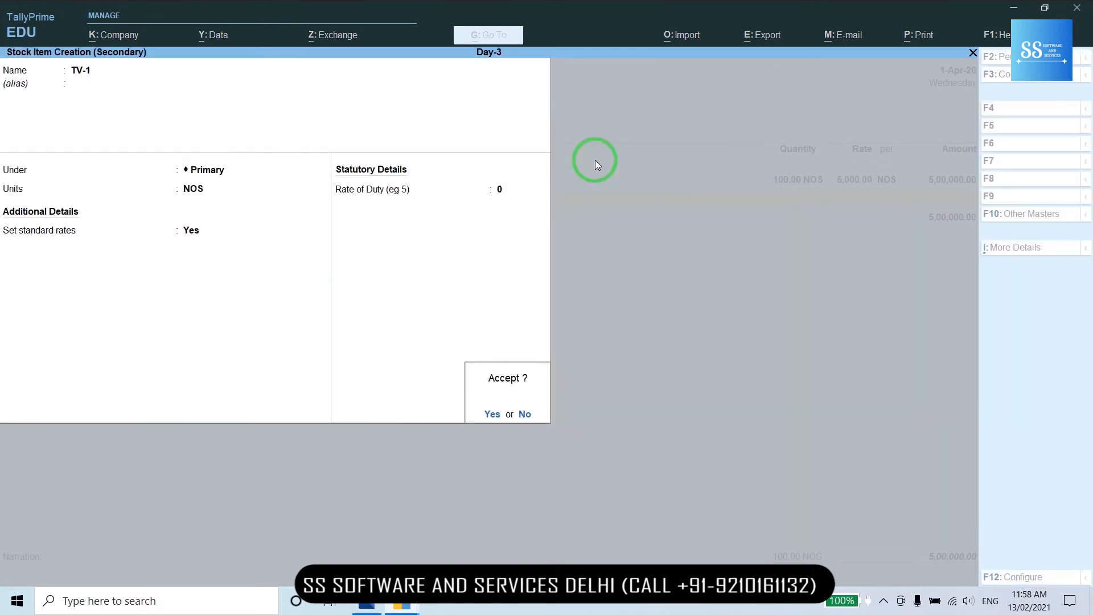
{"action": "key", "text": "Return"}
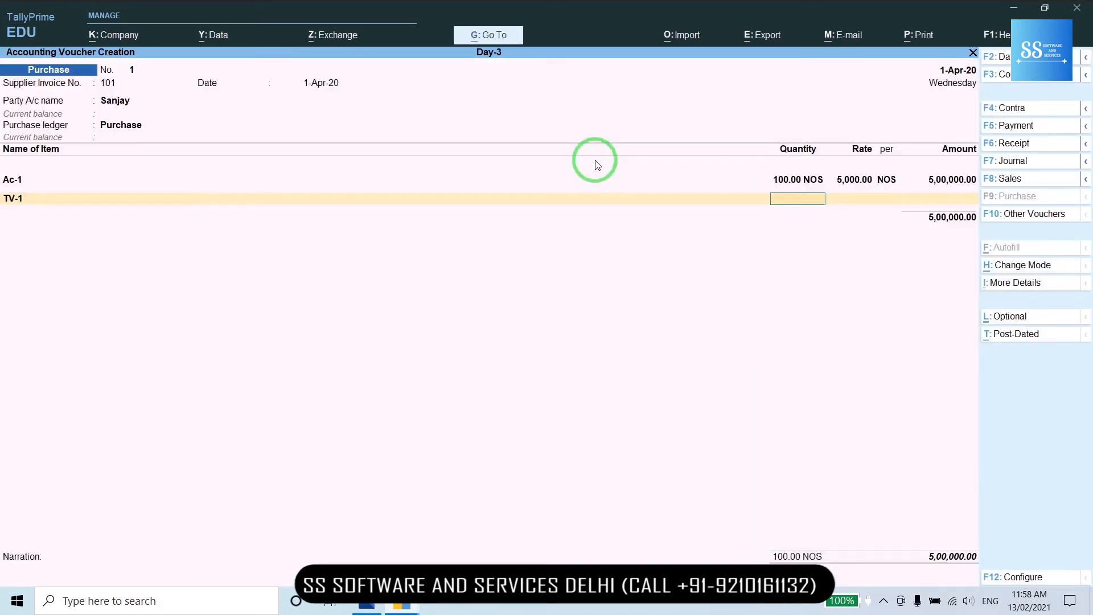
- Buy 100 TV-1 at 3,000 on the purchase voucher
{"action": "type", "text": "100"}
{"action": "key", "text": "Return"}
{"action": "key", "text": "Return"}
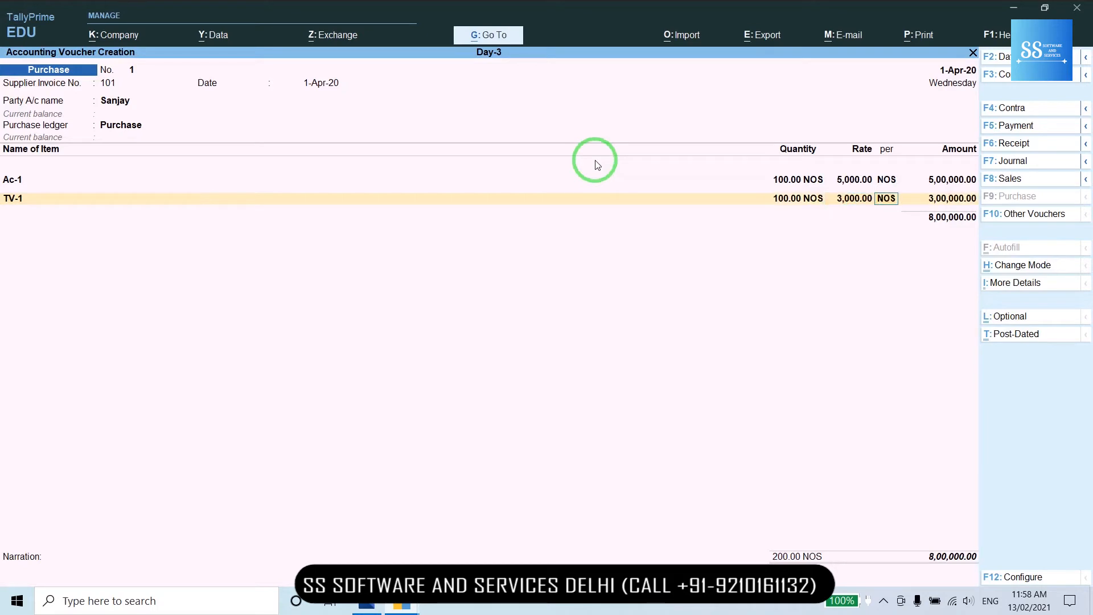
{"action": "key", "text": "Return"}
{"action": "key", "text": "Return"}
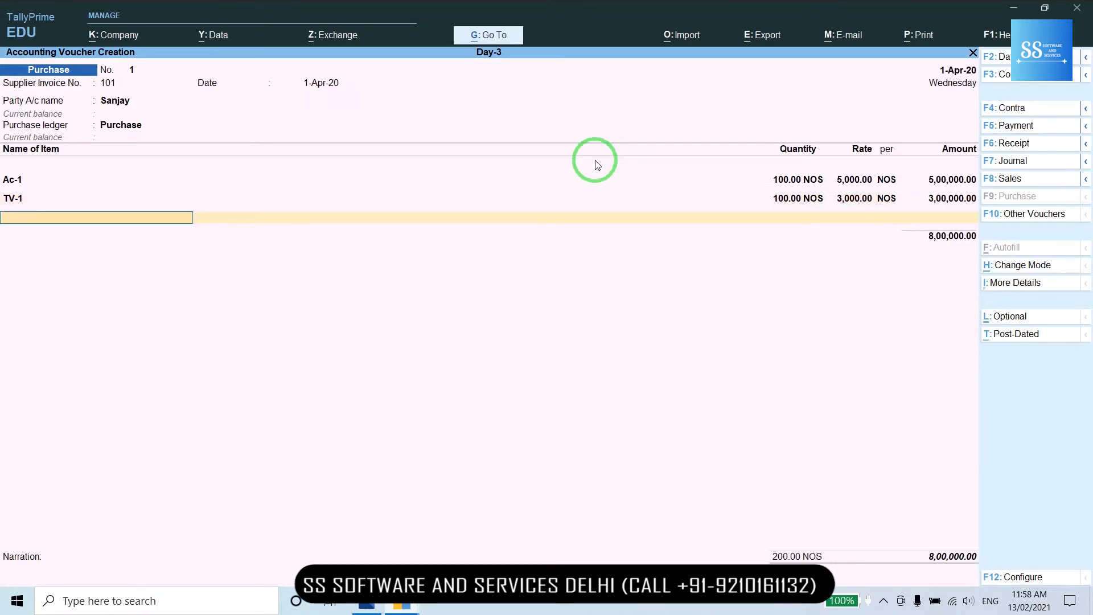
{"action": "key", "text": "alt+c"}
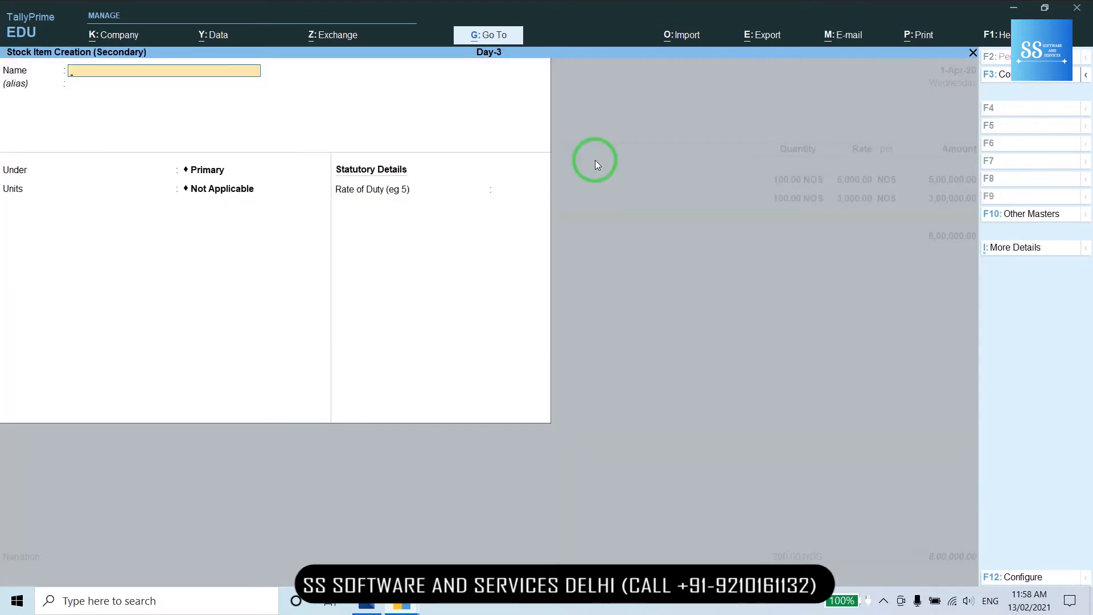
- Name the new item GOOD DAY-1 under Primary with NOS as its unit
{"action": "type", "text": "GOOD DAY"}
{"action": "key", "text": "Return"}
{"action": "key", "text": "Return"}
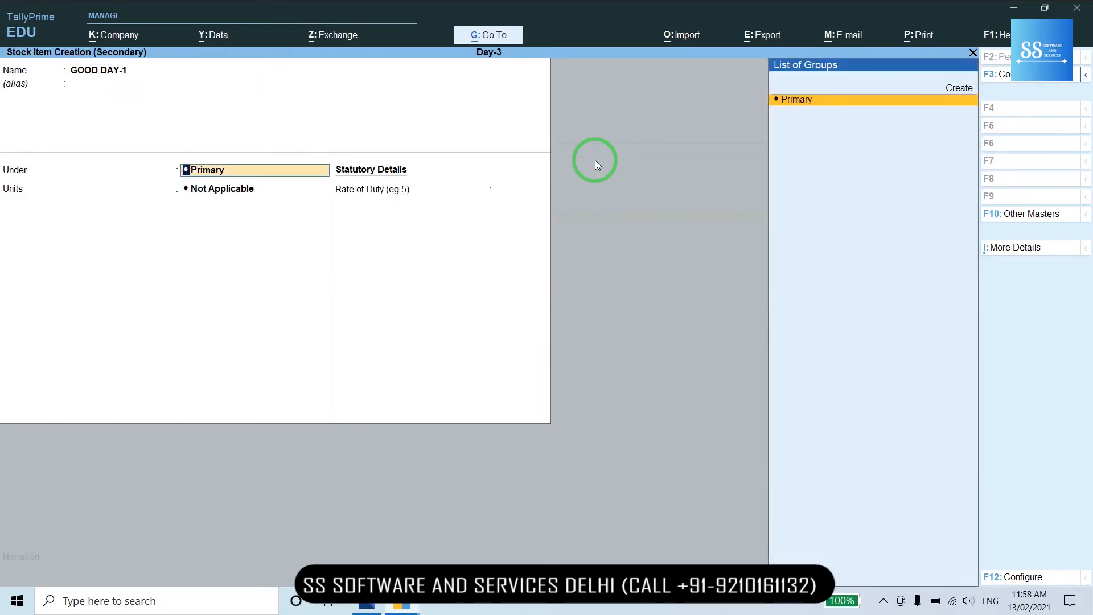
{"action": "key", "text": "Return"}
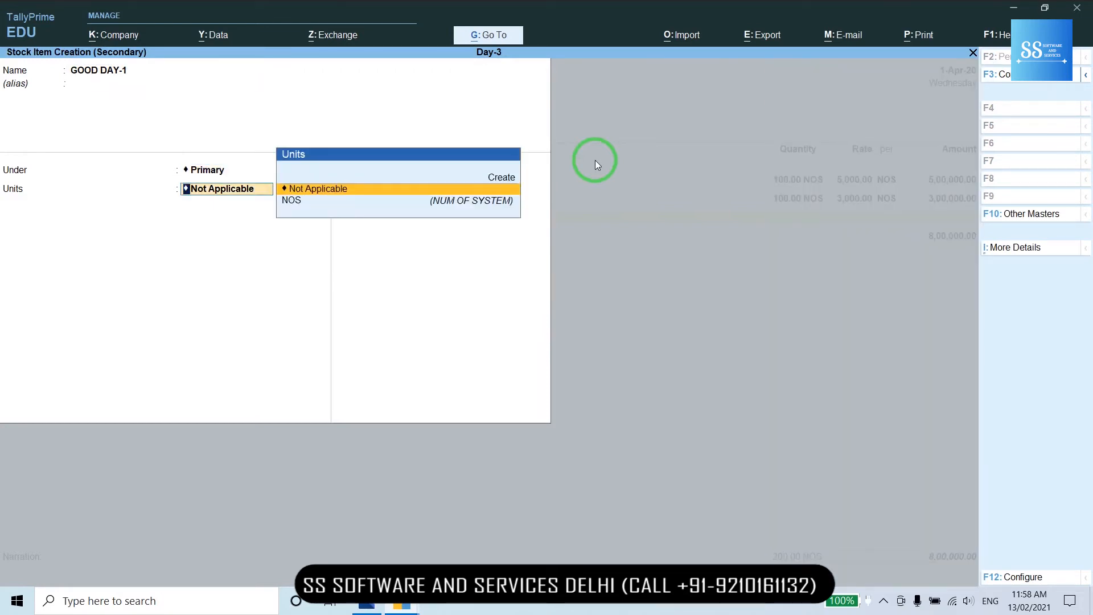
{"action": "key", "text": "Down"}
{"action": "key", "text": "Return"}
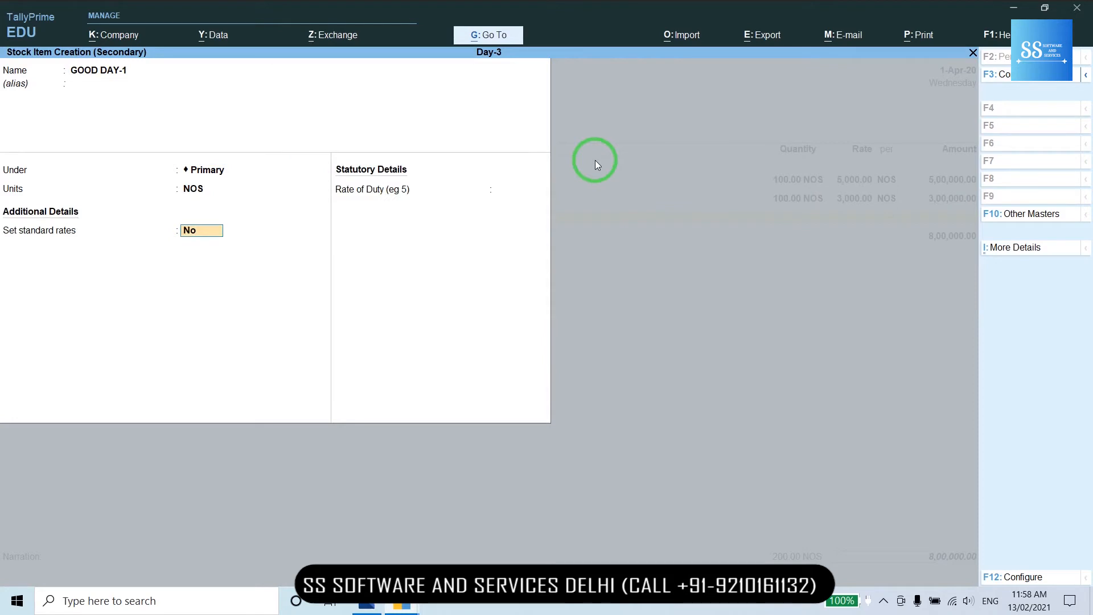
- Give GOOD DAY-1 standard cost 200 and selling price 300, then save it
{"action": "key", "text": "y"}
{"action": "key", "text": "Return"}
{"action": "key", "text": "Return"}
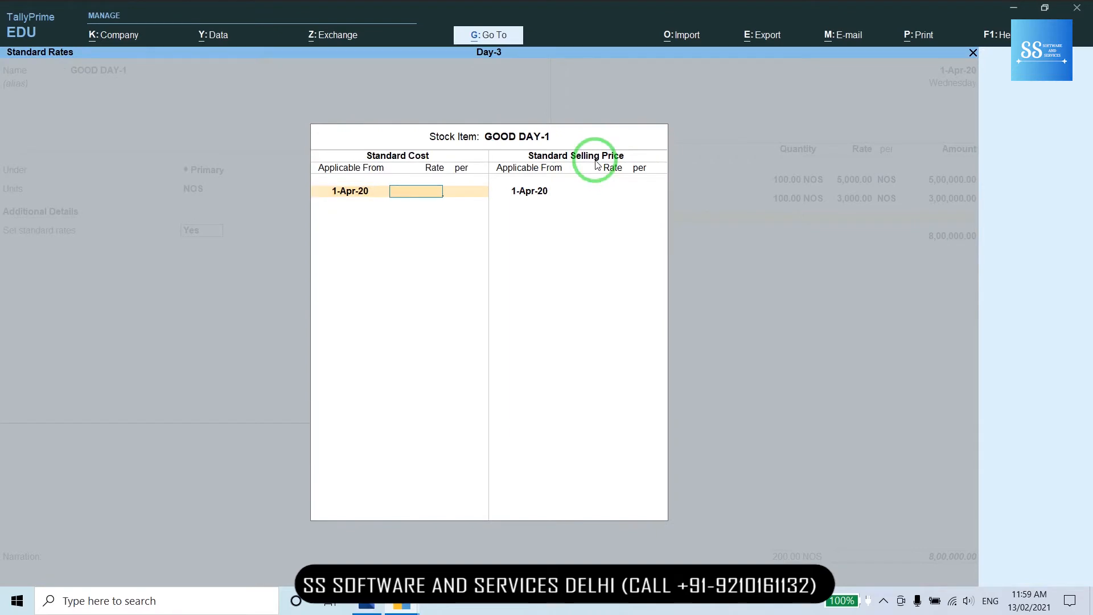
{"action": "type", "text": "200"}
{"action": "key", "text": "Return"}
{"action": "key", "text": "Return"}
{"action": "key", "text": "Return"}
{"action": "type", "text": "03"}
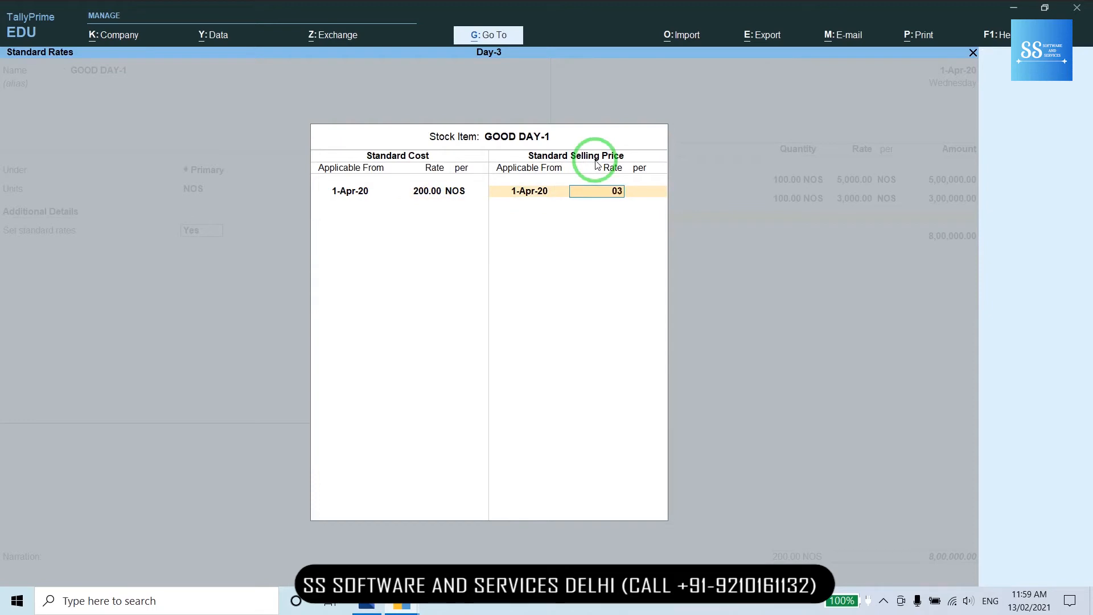
{"action": "type", "text": "00"}
{"action": "key", "text": "Return"}
{"action": "key", "text": "Return"}
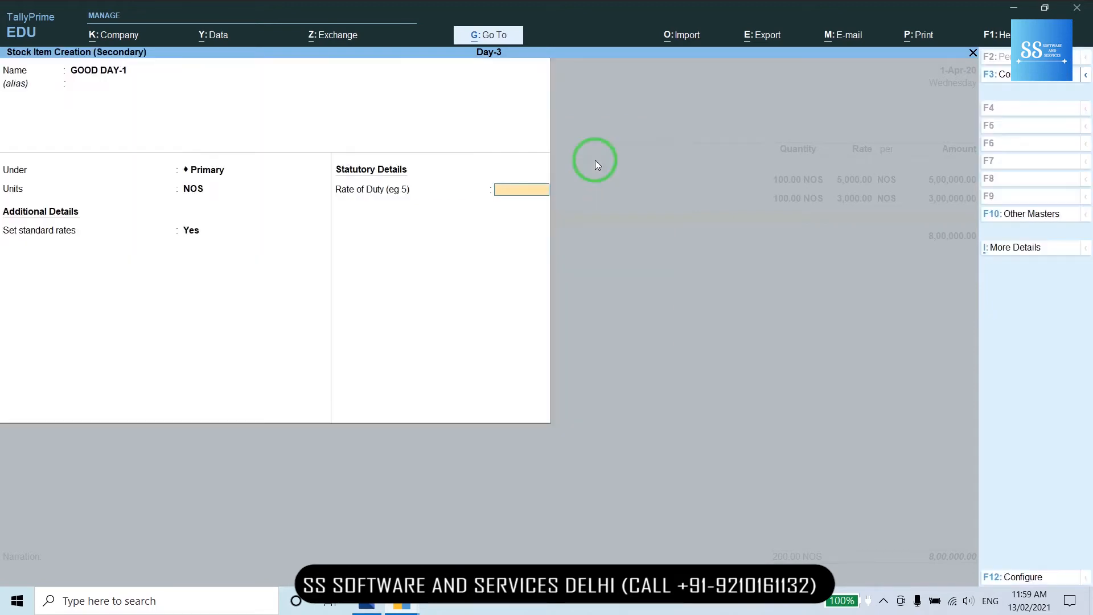
{"action": "key", "text": "Return"}
{"action": "key", "text": "Return"}
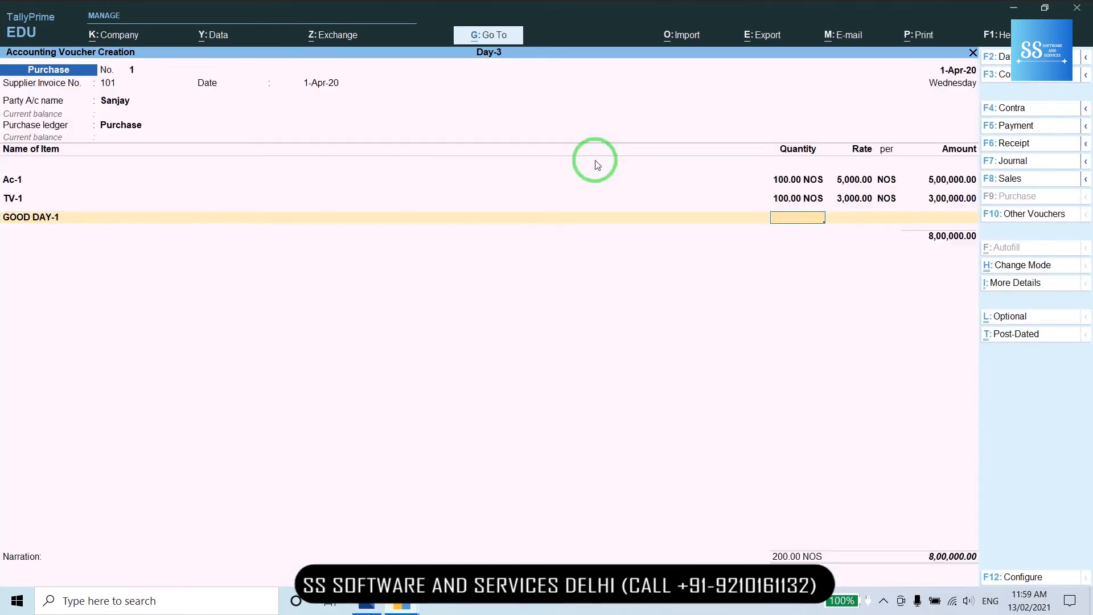
- Enter quantity 12 for GOOD DAY-1, then step back to its item name field
{"action": "type", "text": "12"}
{"action": "key", "text": "Return"}
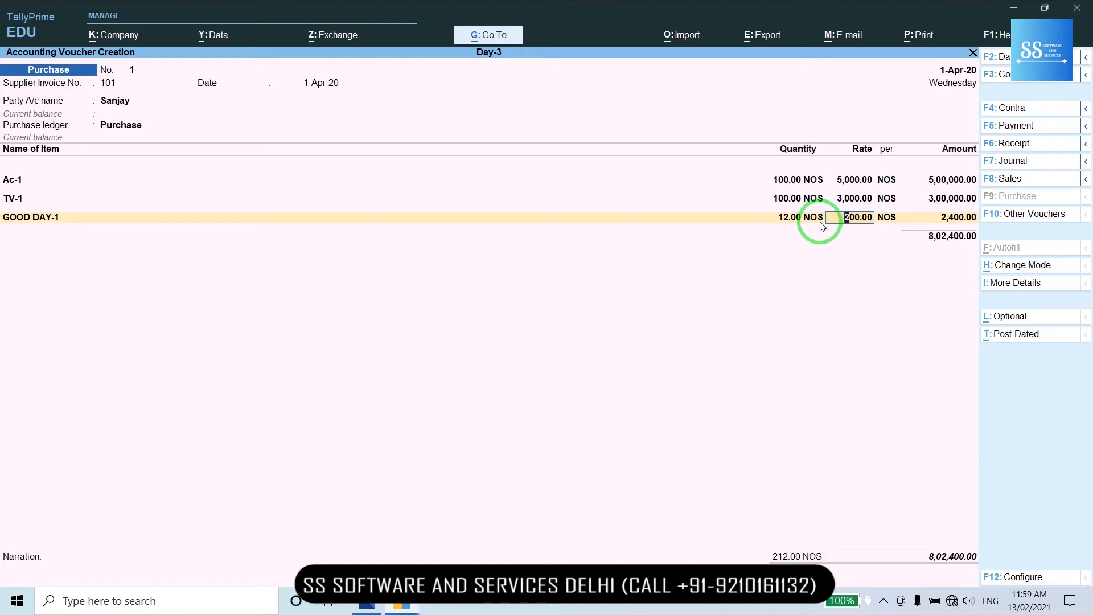
{"action": "key", "text": "BackSpace"}
{"action": "key", "text": "BackSpace"}
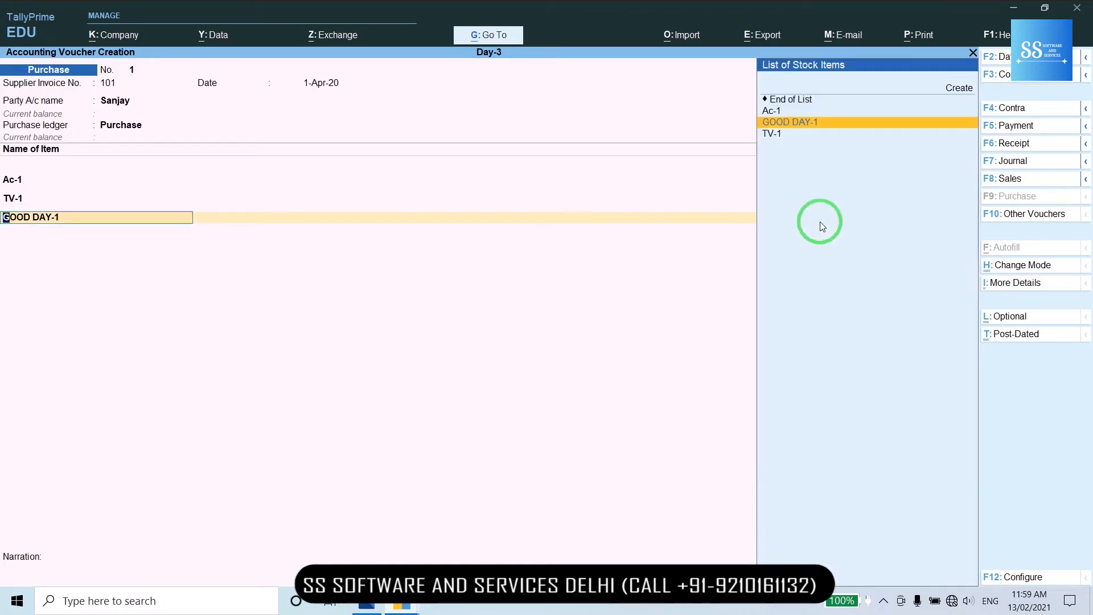
- Alter GOOD DAY-1 and create a new unit KGS for it
{"action": "key", "text": "ctrl"}
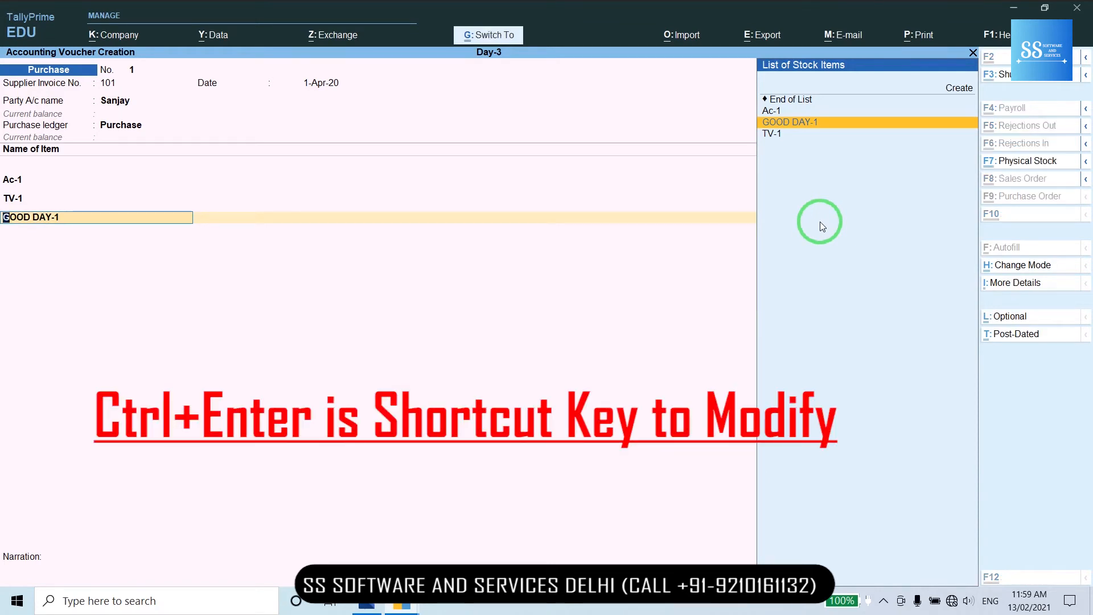
{"action": "key", "text": "ctrl+Return"}
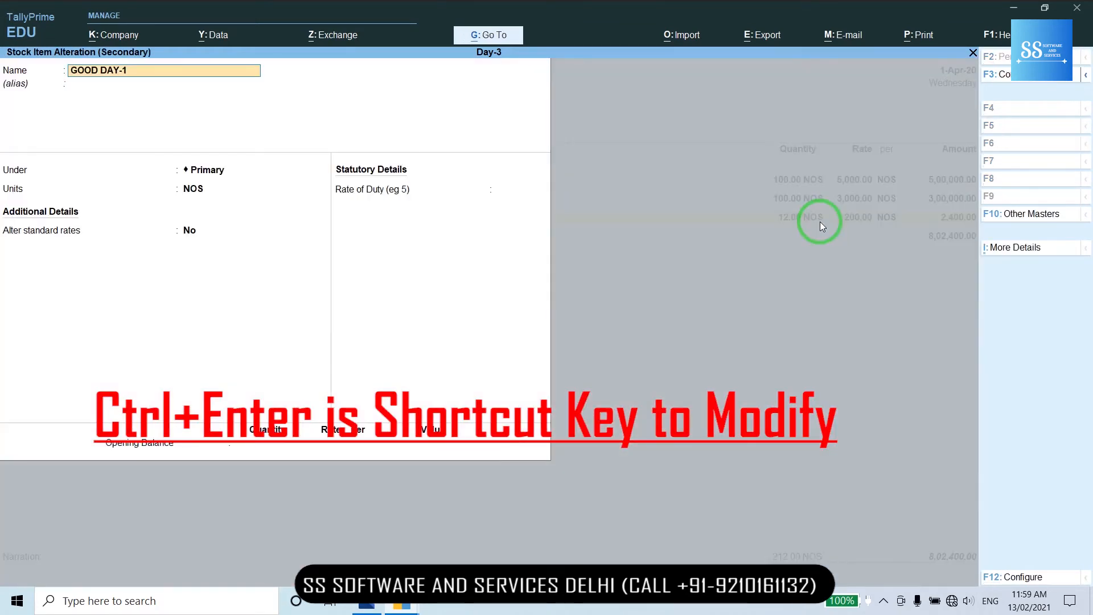
{"action": "key", "text": "Return"}
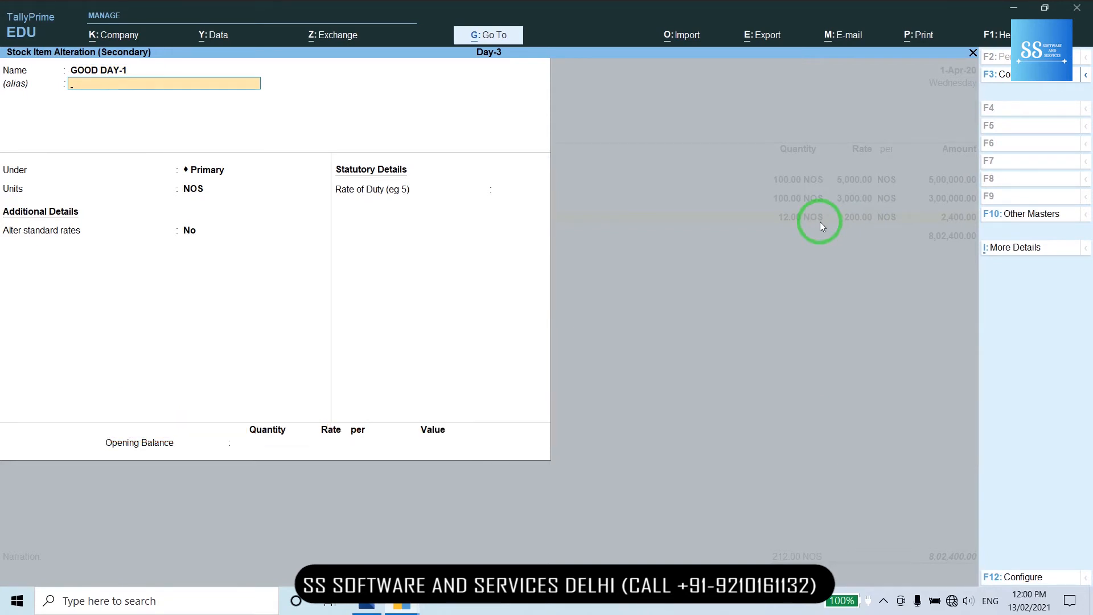
{"action": "key", "text": "Return"}
{"action": "key", "text": "Return"}
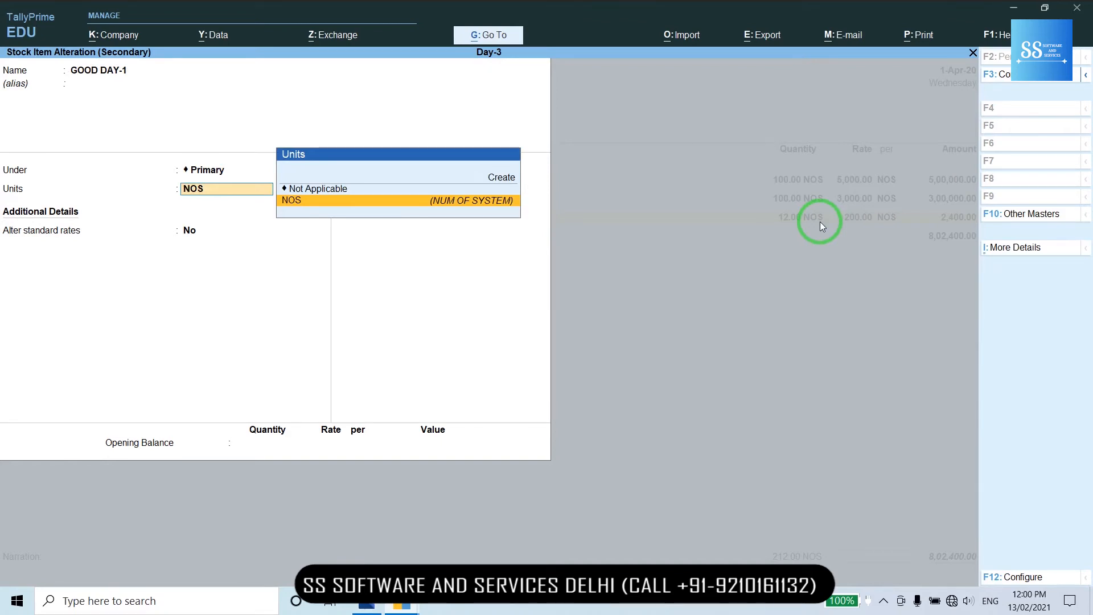
{"action": "key", "text": "alt+c"}
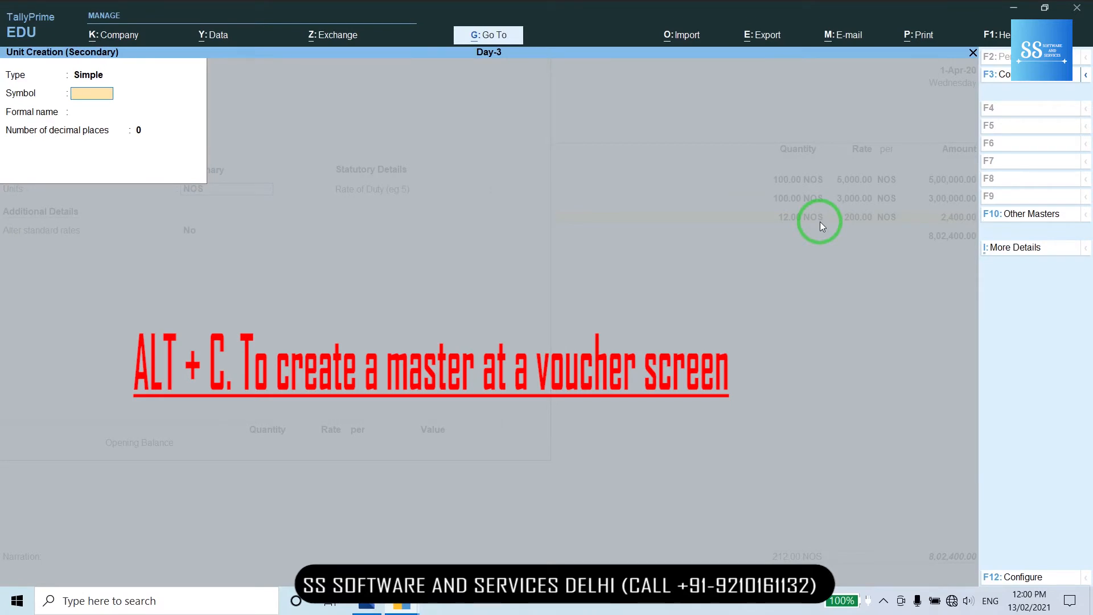
{"action": "type", "text": "KGS"}
{"action": "key", "text": "Return"}
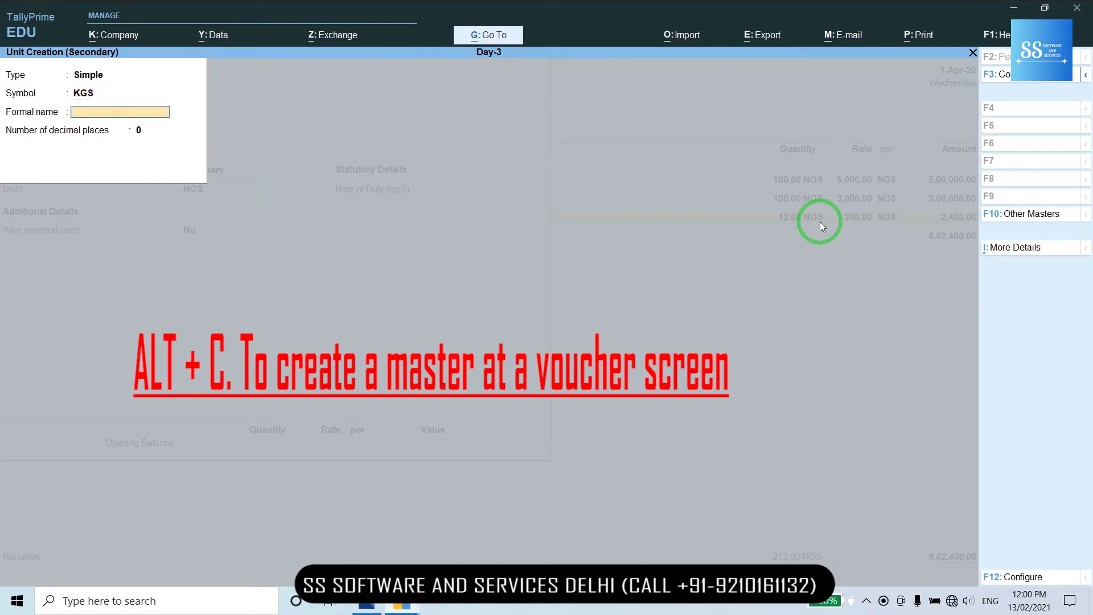
{"action": "key", "text": "Return"}
{"action": "key", "text": "Return"}
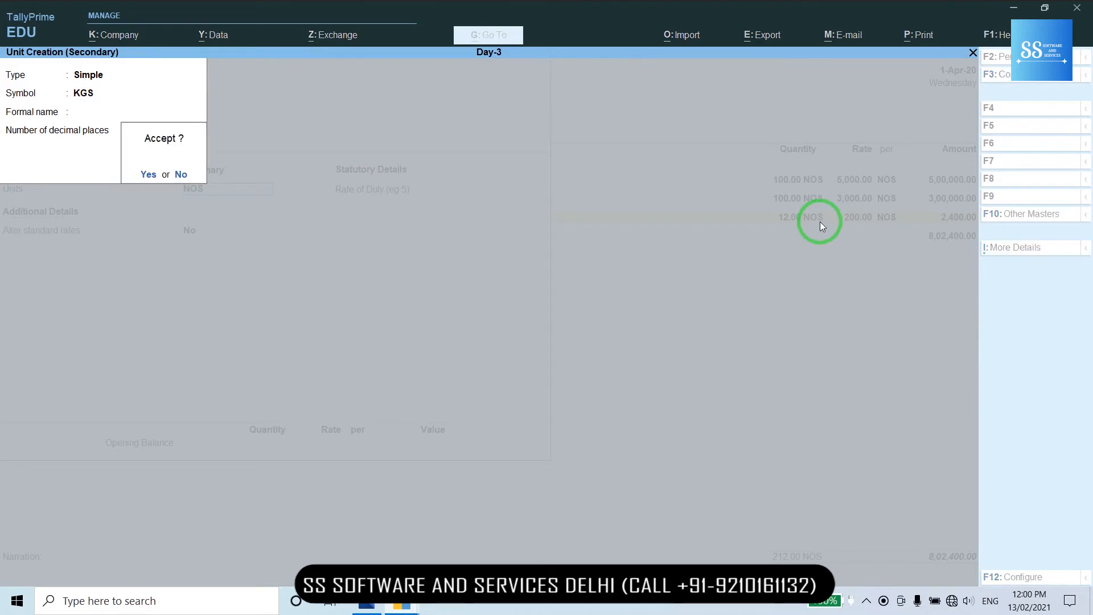
{"action": "key", "text": "Return"}
- Set GOOD DAY-1's standard cost and selling price units to KGS
{"action": "key", "text": "Return"}
{"action": "key", "text": "Return"}
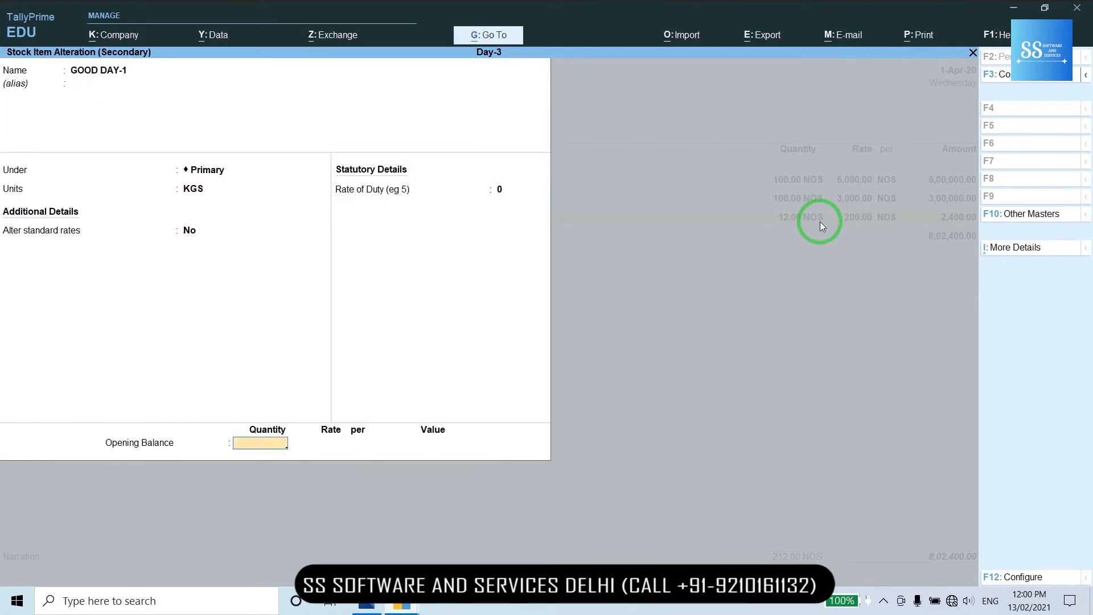
{"action": "key", "text": "Return"}
{"action": "key", "text": "Return"}
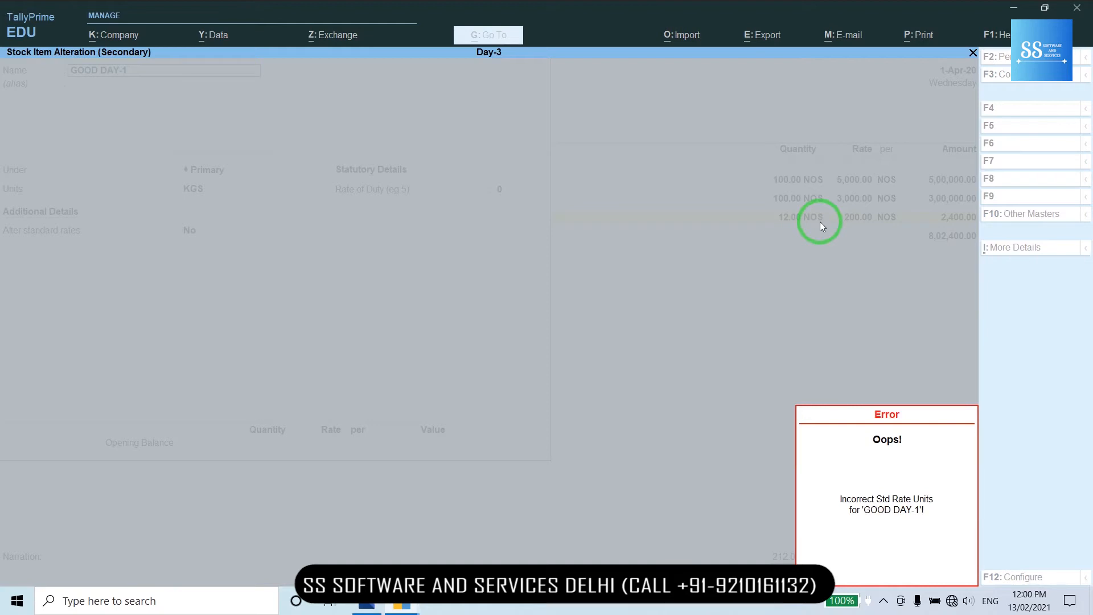
{"action": "key", "text": "Return"}
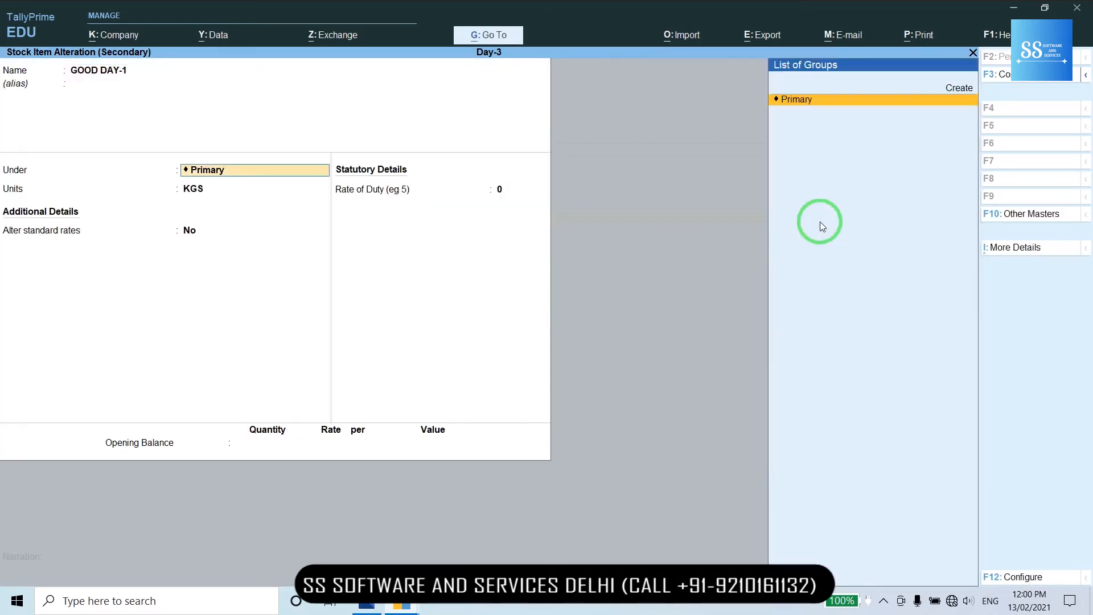
{"action": "type", "text": "y"}
{"action": "key", "text": "Return"}
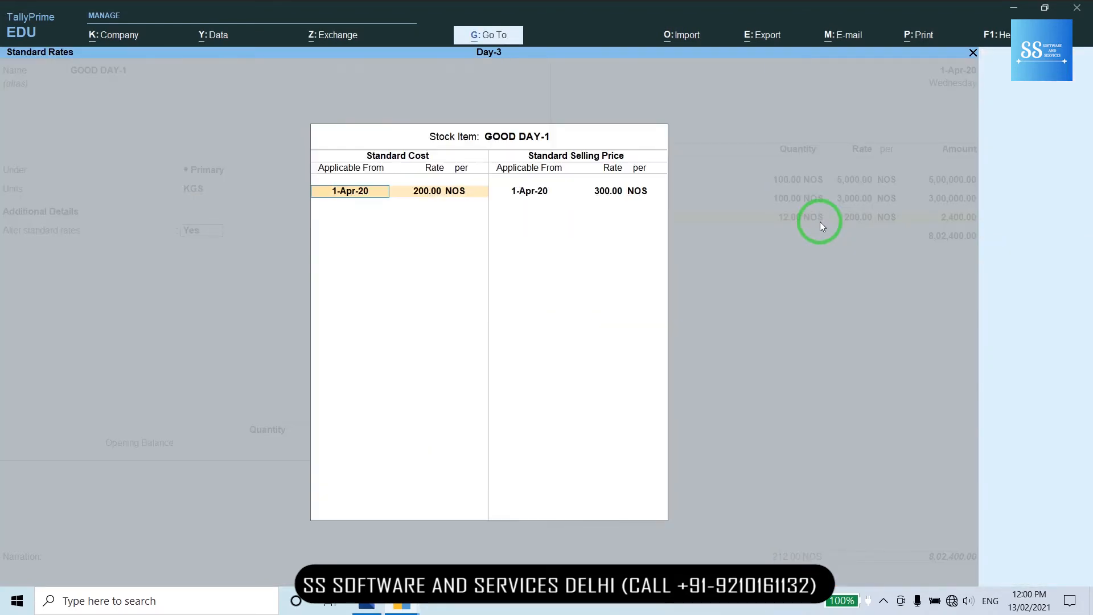
{"action": "key", "text": "Return"}
{"action": "key", "text": "Return"}
{"action": "type", "text": "kg"}
{"action": "key", "text": "Return"}
{"action": "key", "text": "Return"}
{"action": "key", "text": "Return"}
{"action": "type", "text": "kg"}
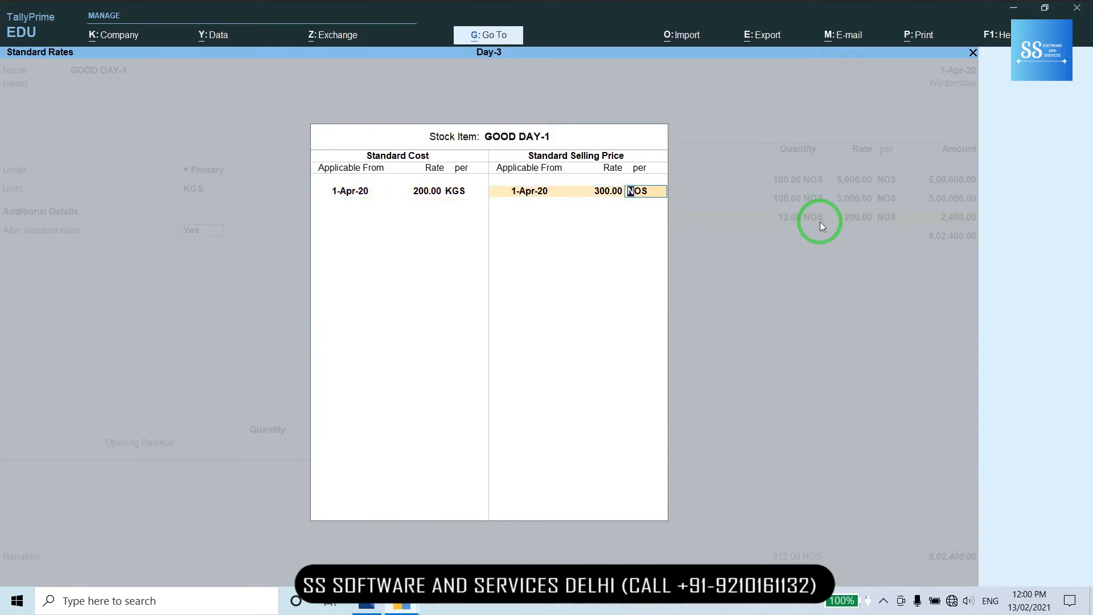
{"action": "key", "text": "Return"}
{"action": "key", "text": "Return"}
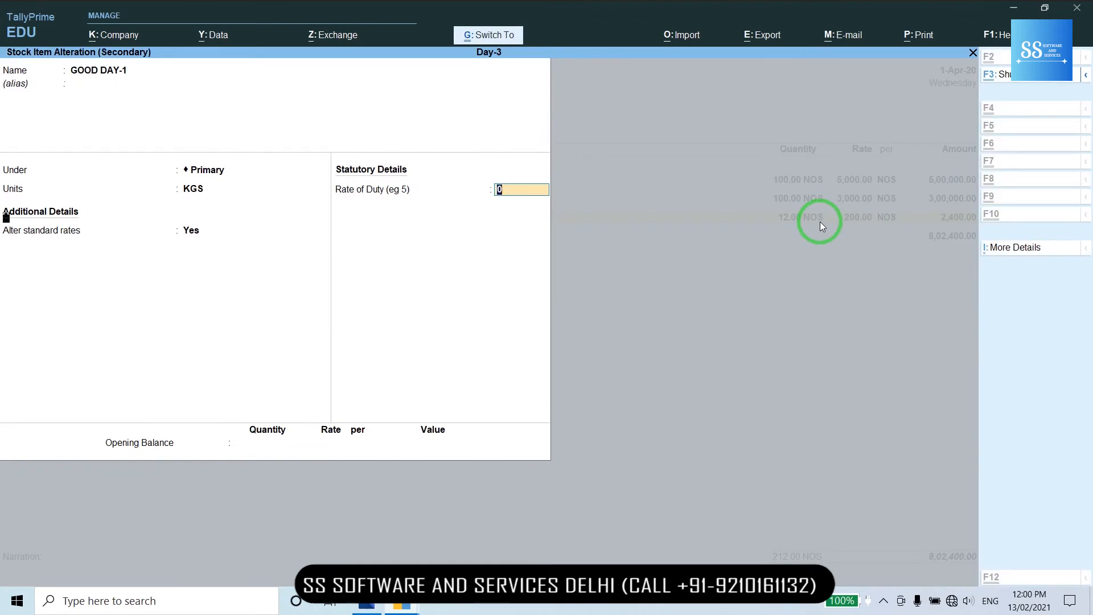
{"action": "key", "text": "Return"}
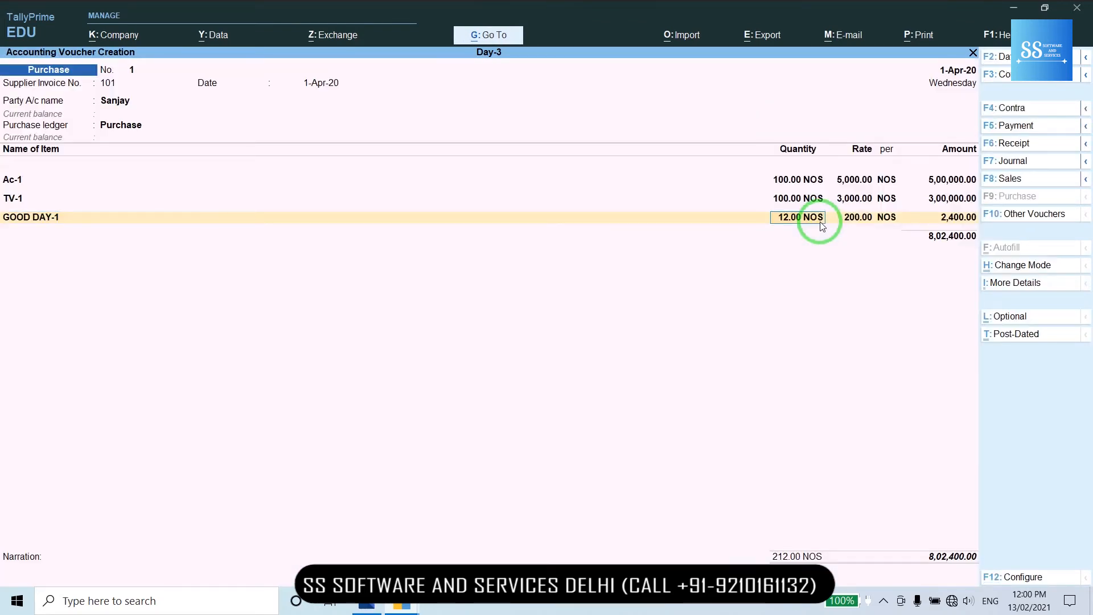
- Remove the GOOD DAY-1 line from the purchase voucher using End of List
{"action": "key", "text": "BackSpace"}
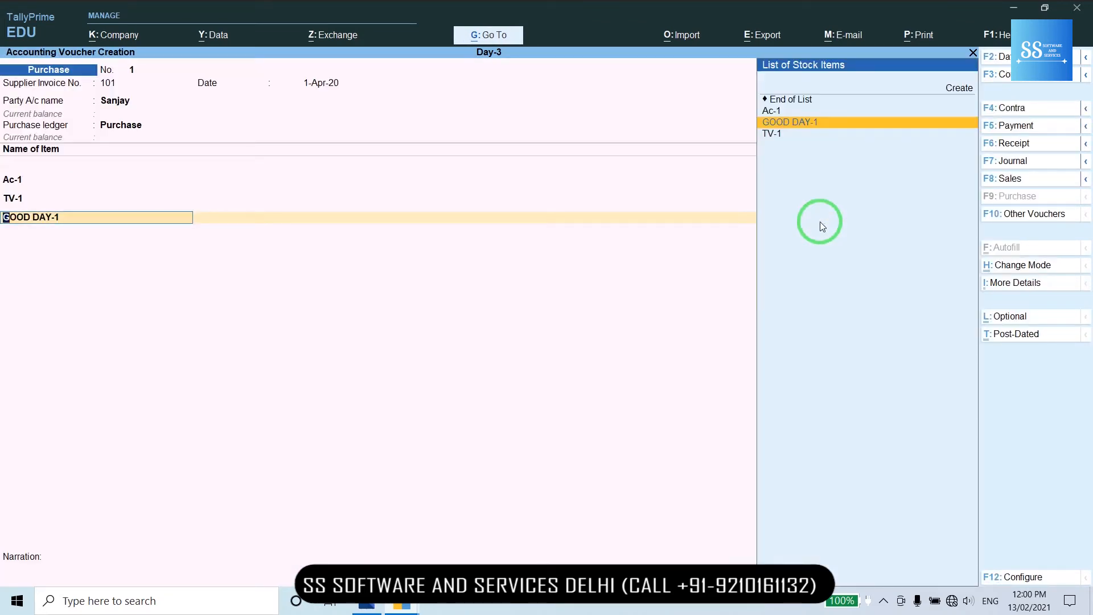
{"action": "key", "text": "Up"}
{"action": "key", "text": "Up"}
{"action": "key", "text": "Return"}
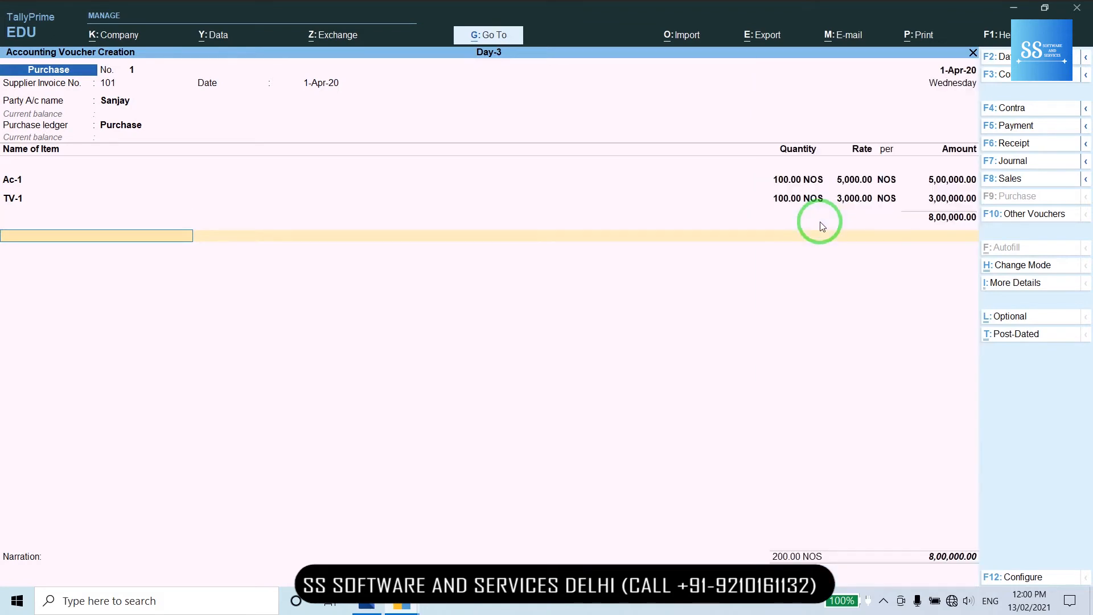
{"action": "key", "text": "Up"}
{"action": "key", "text": "Down"}
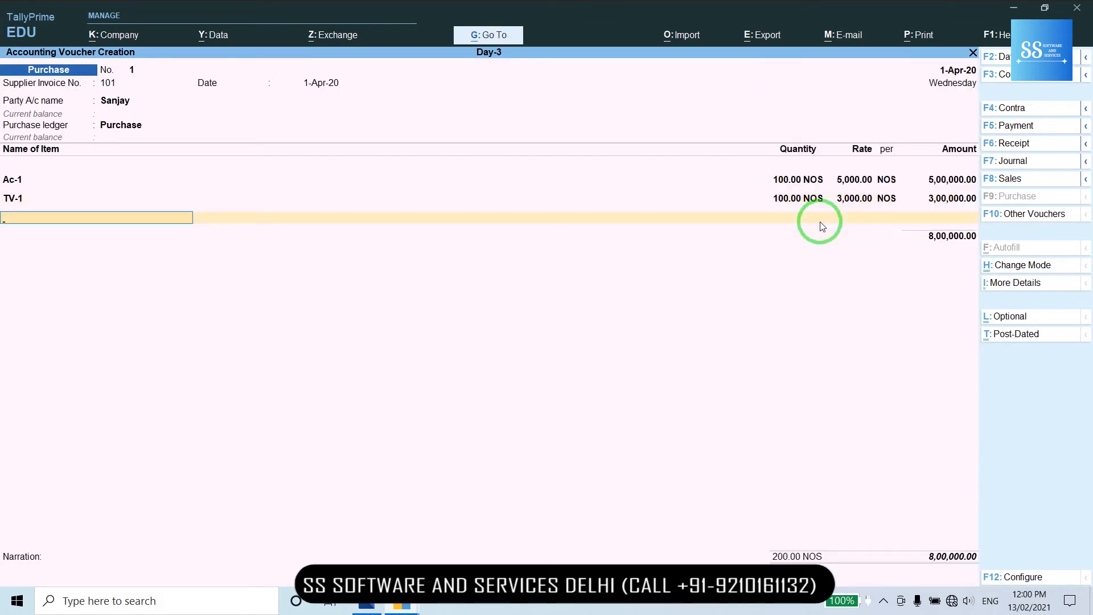
- Re-add GOOD DAY-1 as 12 KGS at 200.00 and close the item lines
{"action": "type", "text": "GOO"}
{"action": "key", "text": "Return"}
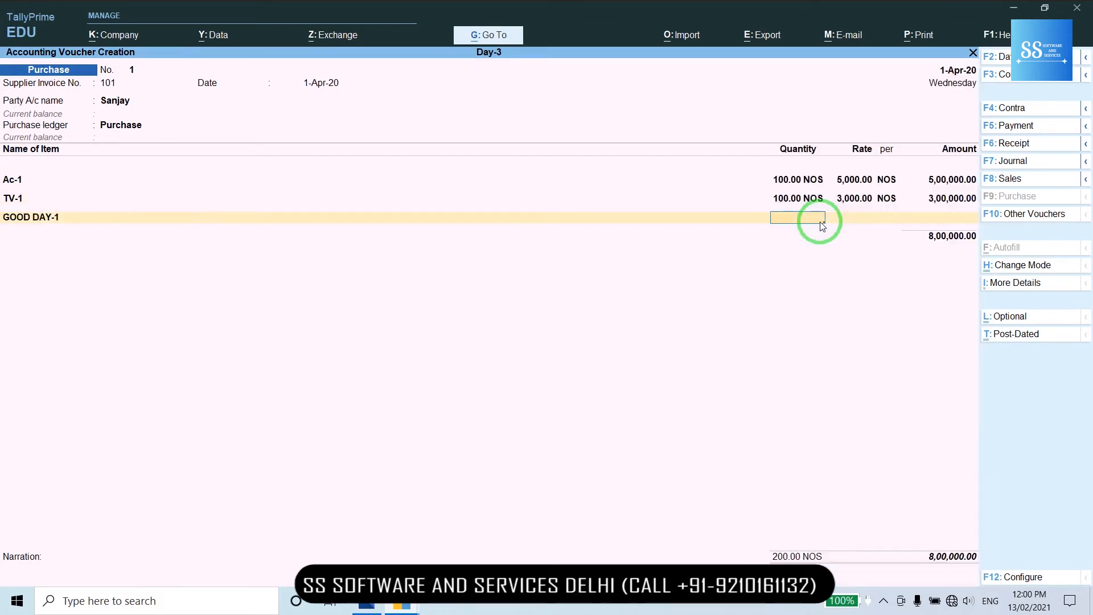
{"action": "type", "text": "12"}
{"action": "key", "text": "Return"}
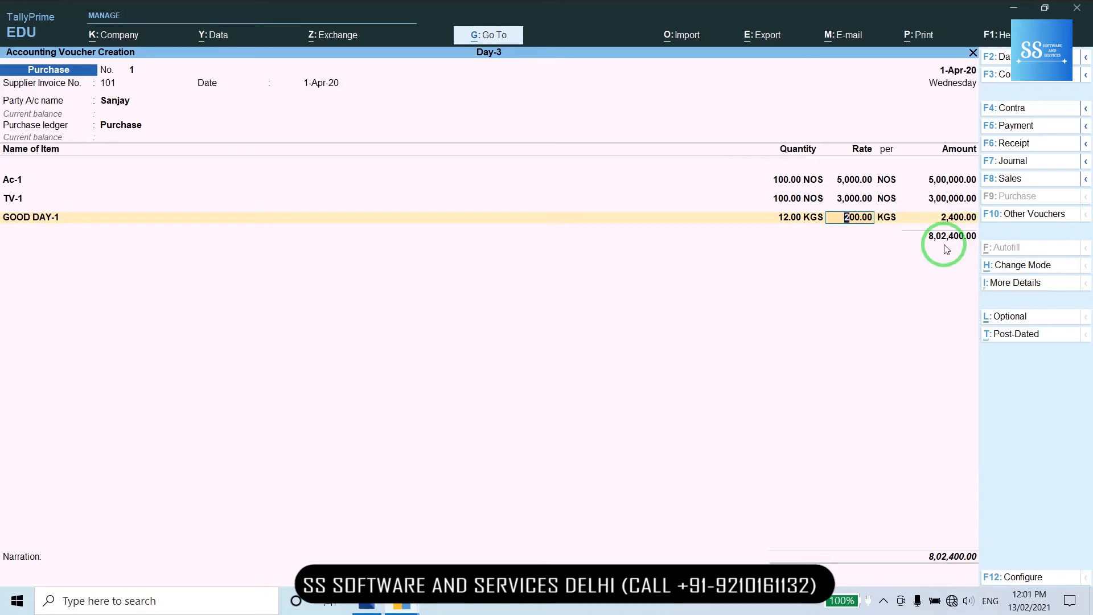
{"action": "key", "text": "Return"}
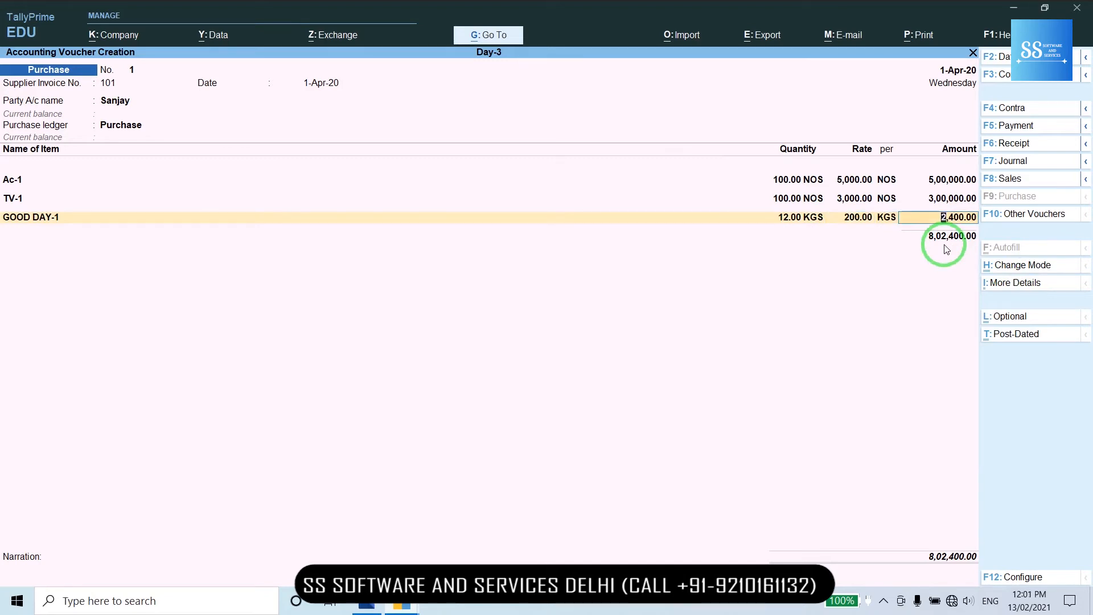
{"action": "key", "text": "Return"}
{"action": "key", "text": "Return"}
{"action": "key", "text": "Return"}
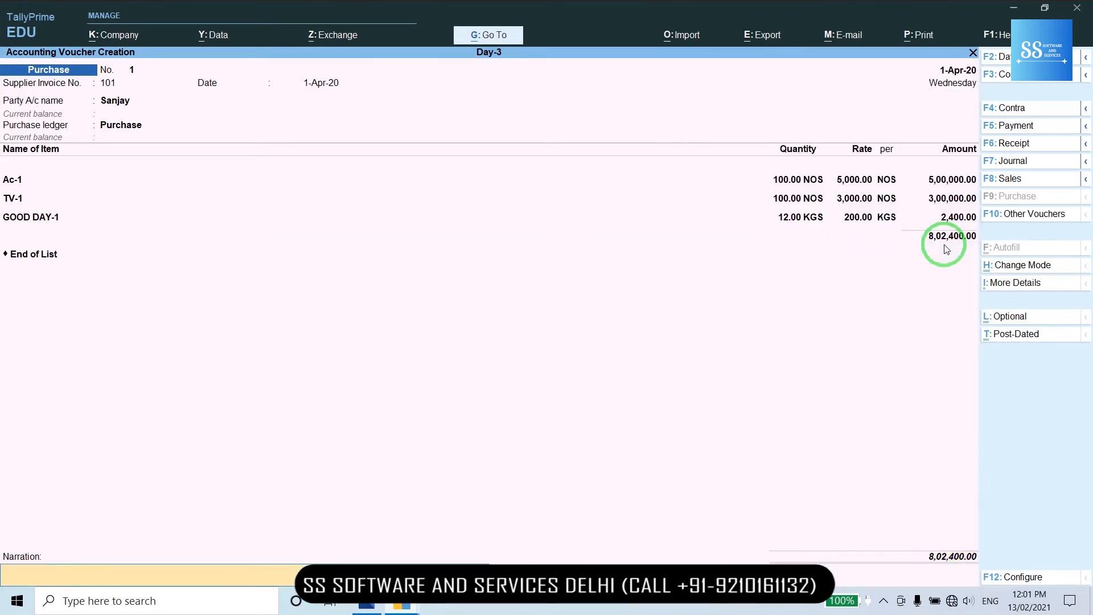
{"action": "key", "text": "Return"}
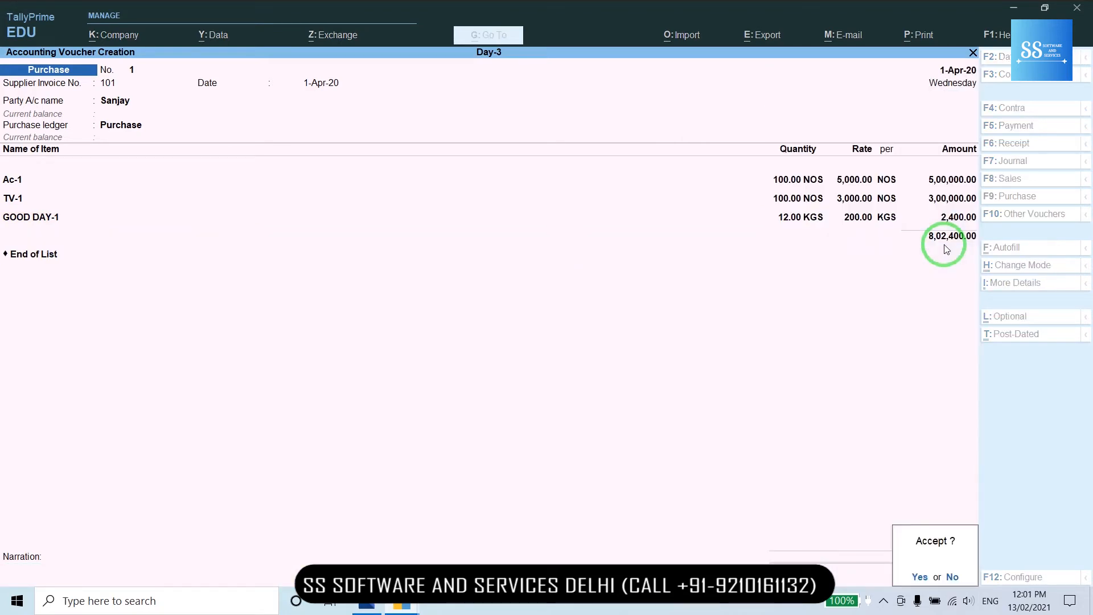
- Decline the prompt, then save purchase voucher 1 with Ctrl+A
{"action": "key", "text": "n"}
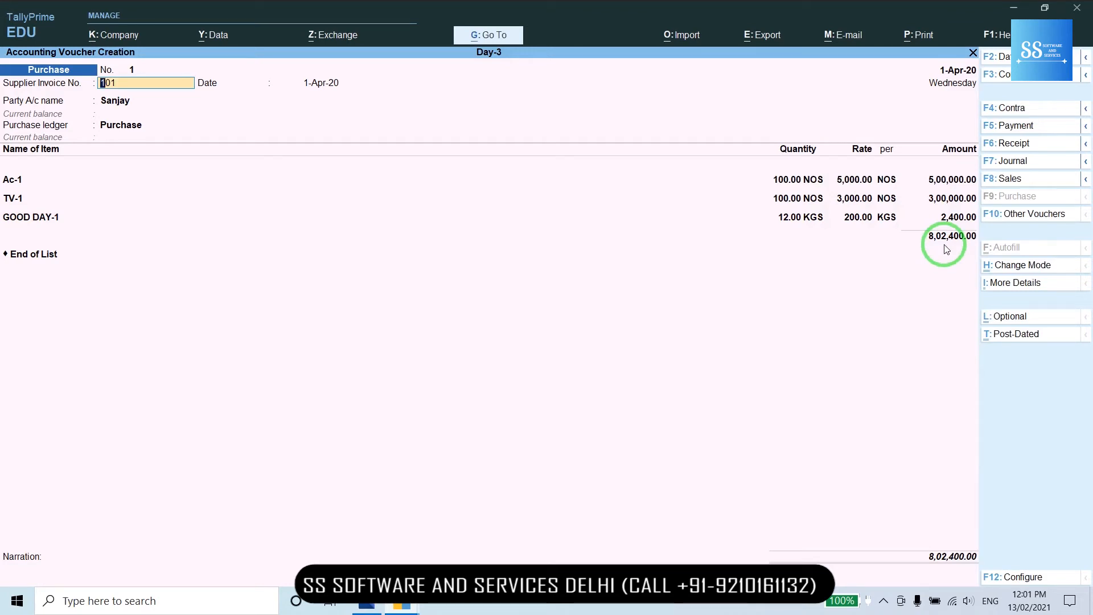
{"action": "key", "text": "ctrl"}
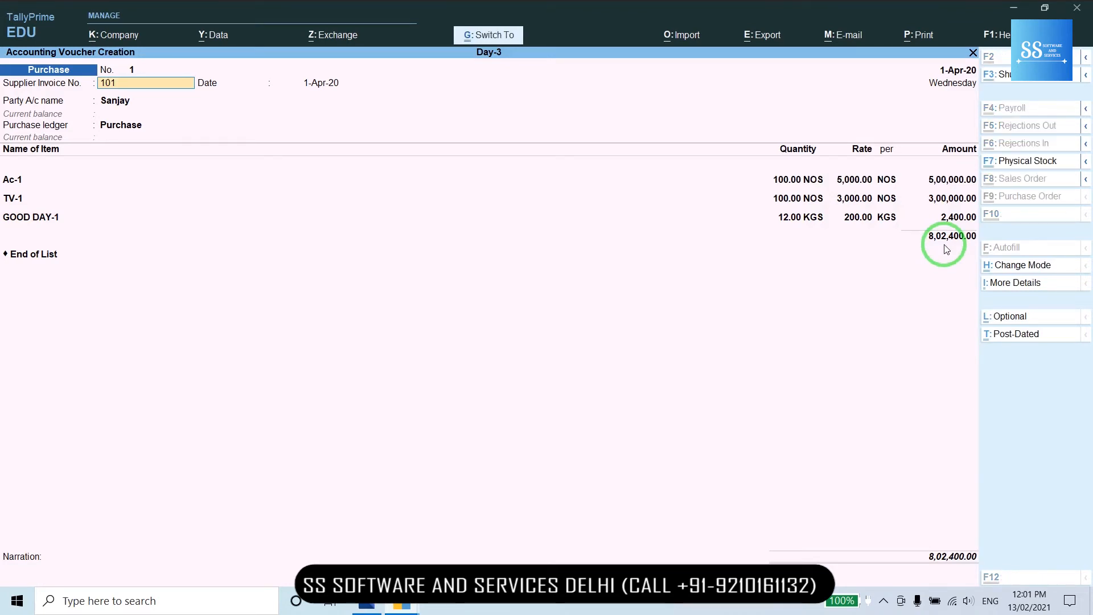
{"action": "key", "text": "ctrl+a"}
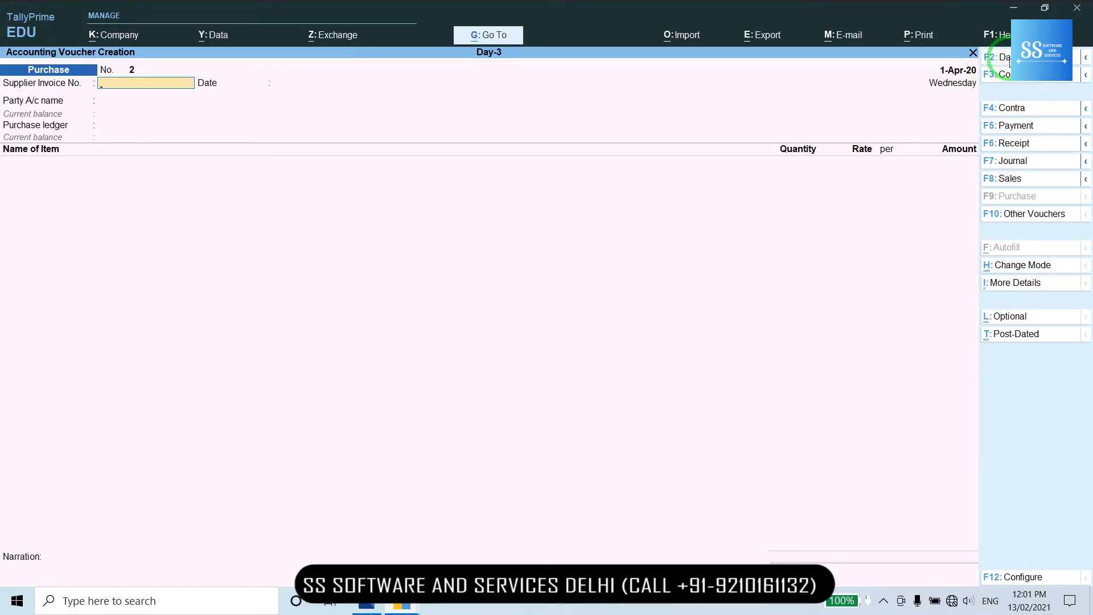
- Set the new purchase voucher's date to 2-Apr-20
{"action": "left_click", "coordinate": [1006, 57]}
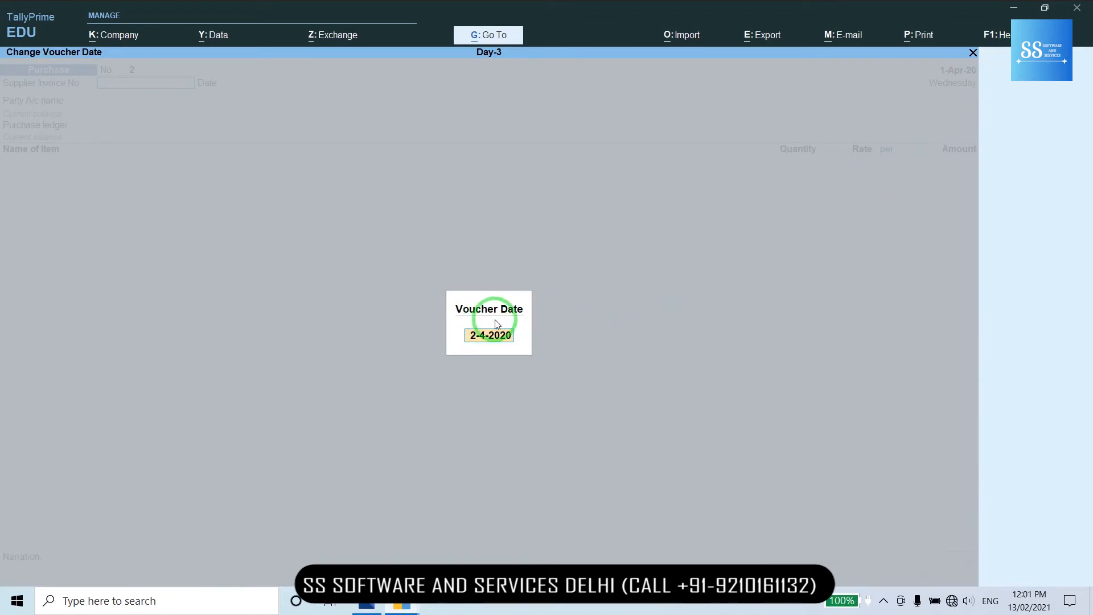
{"action": "type", "text": "2-4-2020"}
{"action": "key", "text": "Return"}
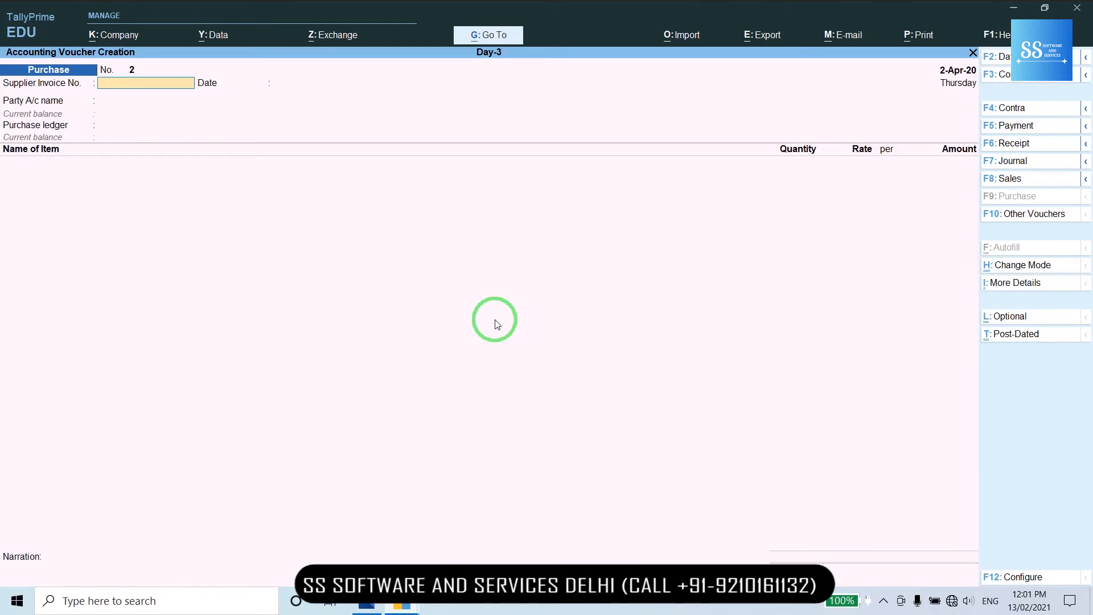
{"action": "key", "text": "F2"}
{"action": "type", "text": "2"}
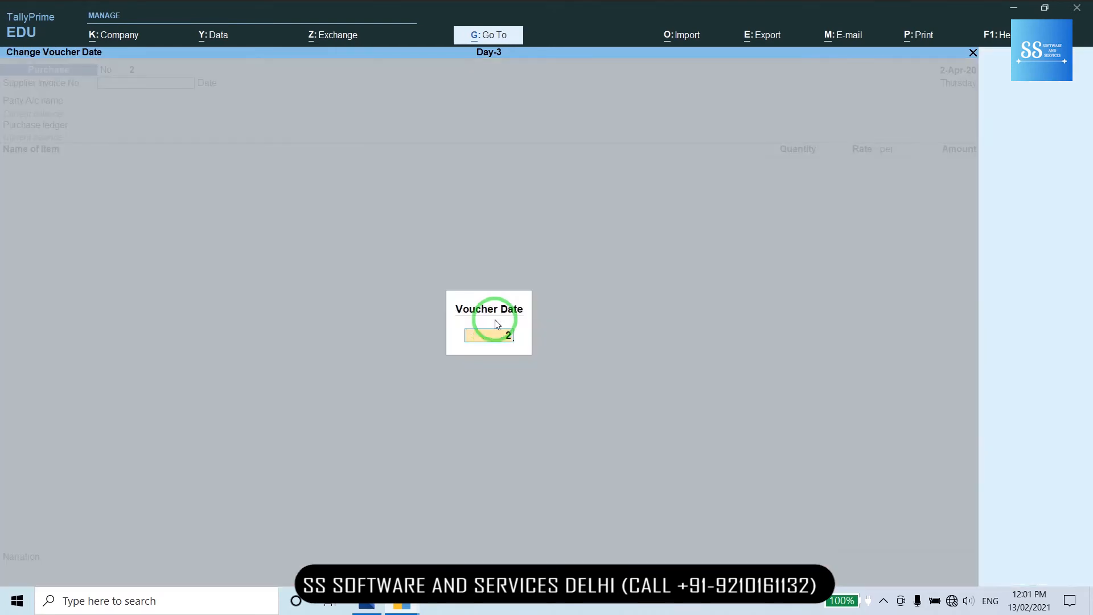
{"action": "type", "text": "-Apr"}
{"action": "key", "text": "Return"}
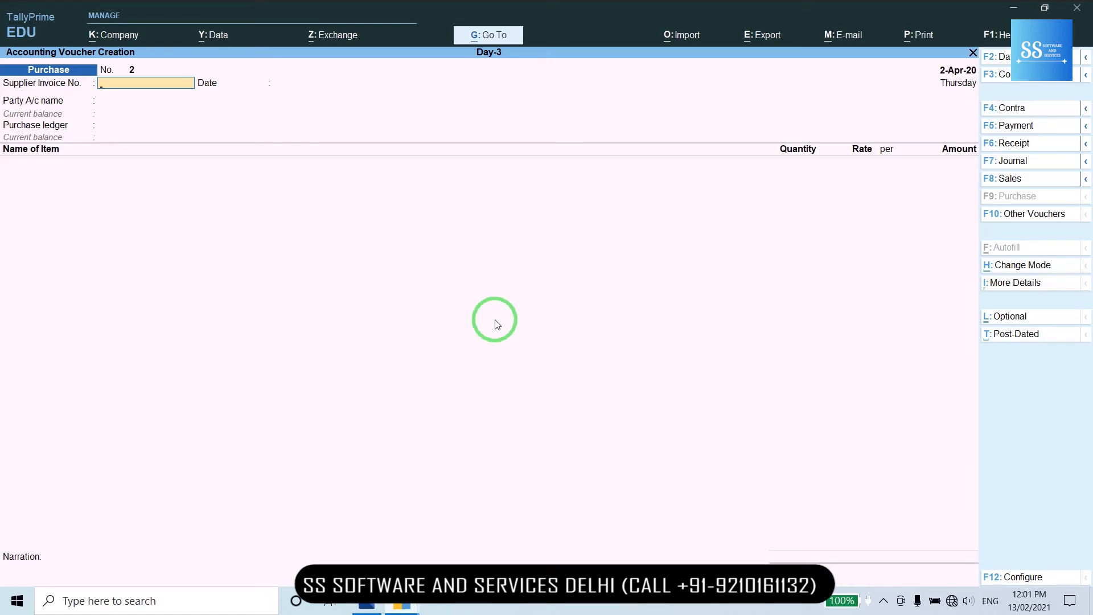
- Enter supplier invoice number 102 and continue to the party account
{"action": "type", "text": "102"}
{"action": "key", "text": "Return"}
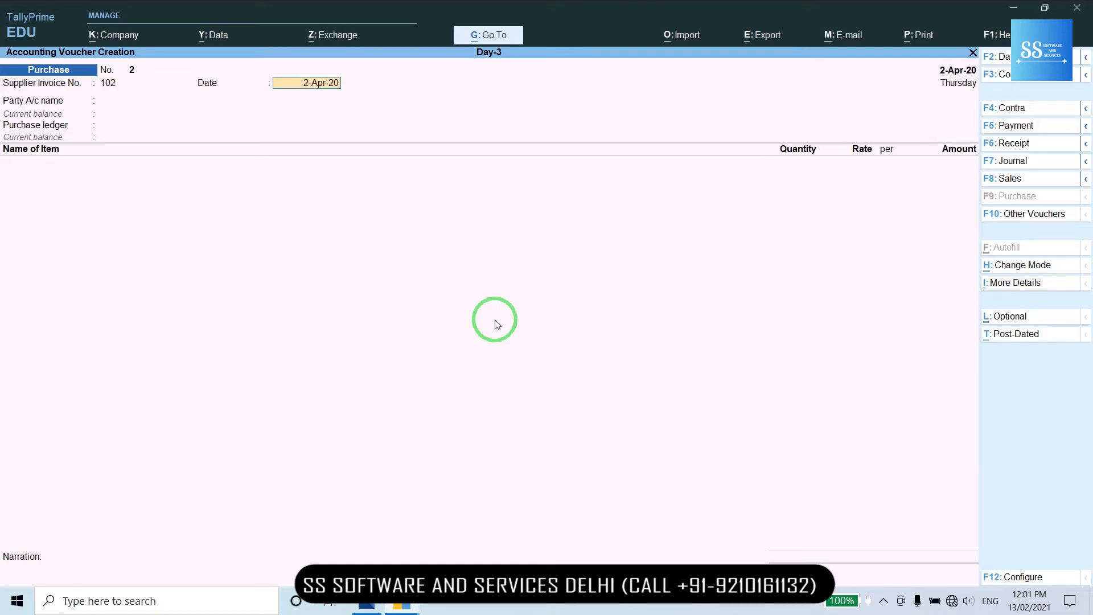
{"action": "key", "text": "Return"}
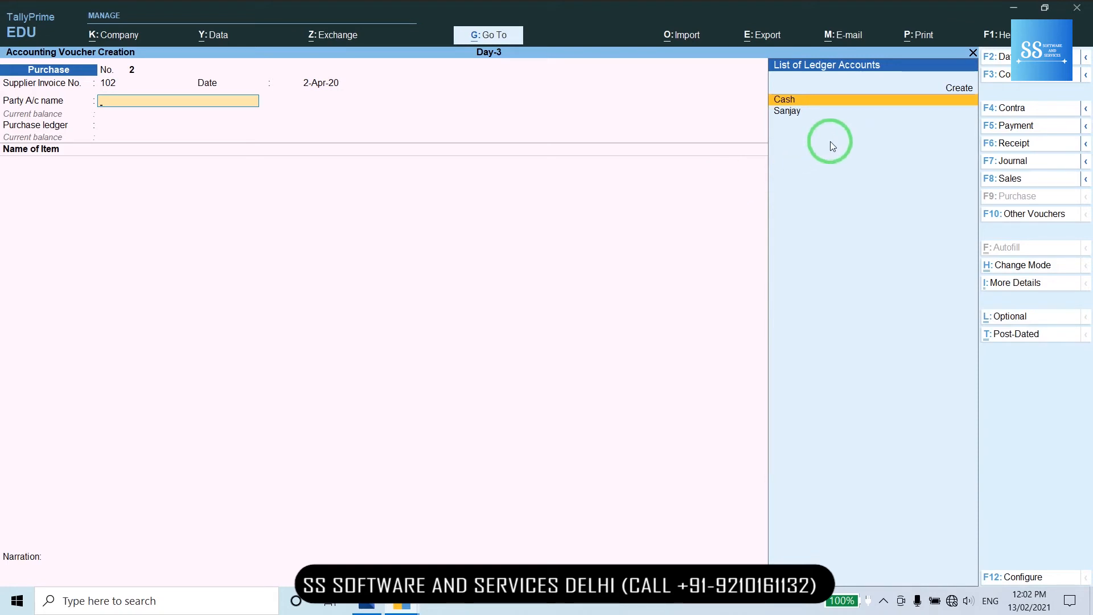
- Create the new supplier ledger under Sundry Creditors with Delhi as its state
{"action": "key", "text": "alt+c"}
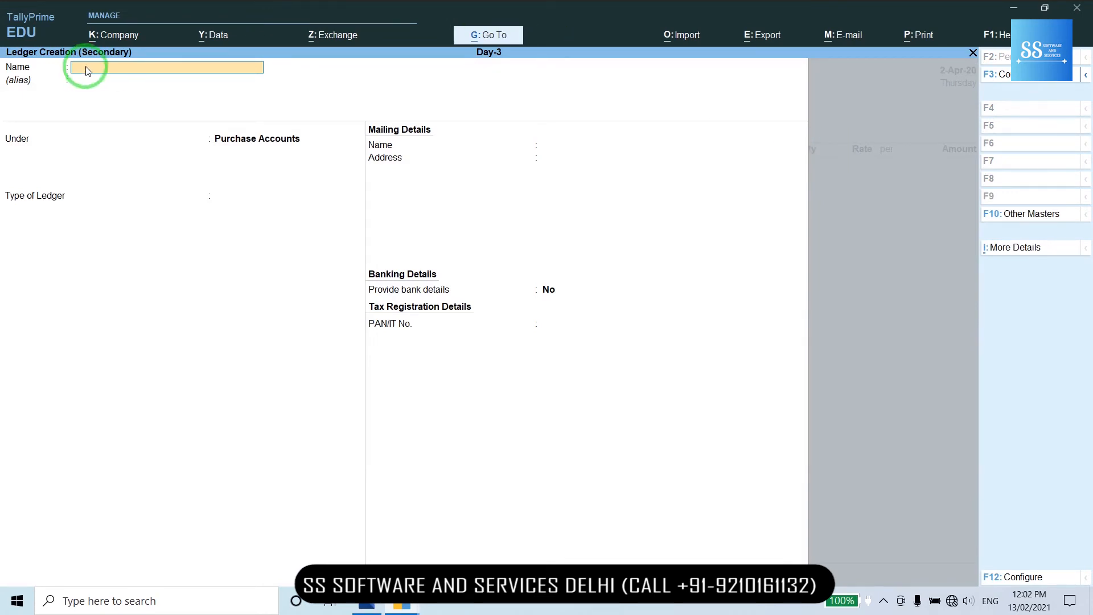
{"action": "type", "text": "SUBASH"}
{"action": "key", "text": "Return"}
{"action": "key", "text": "Return"}
{"action": "type", "text": "S"}
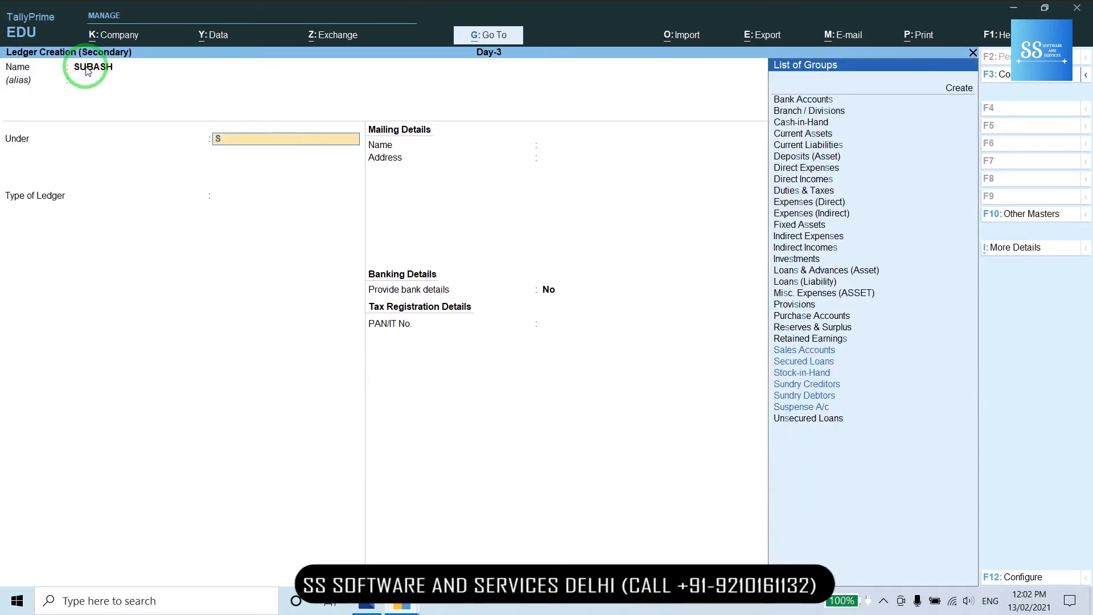
{"action": "type", "text": "UN"}
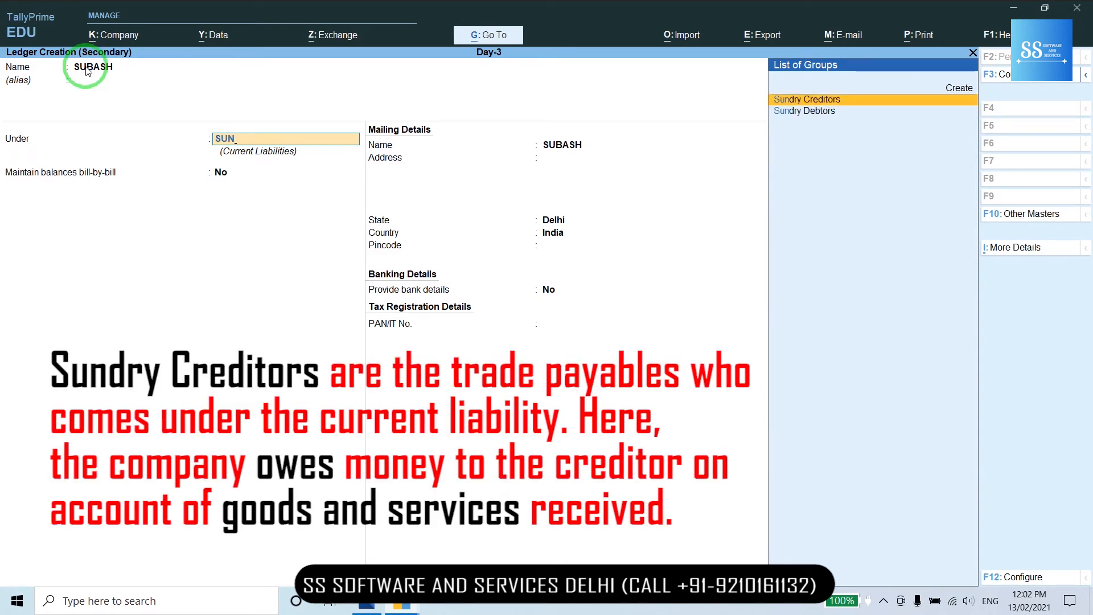
{"action": "key", "text": "Return"}
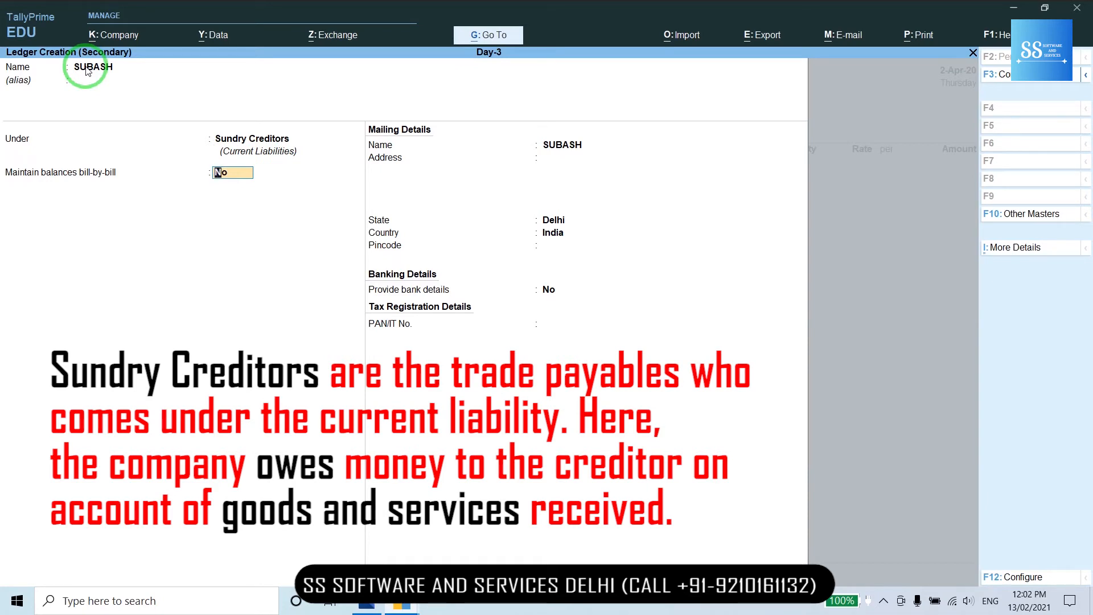
{"action": "key", "text": "Return"}
{"action": "key", "text": "Return"}
{"action": "key", "text": "Return"}
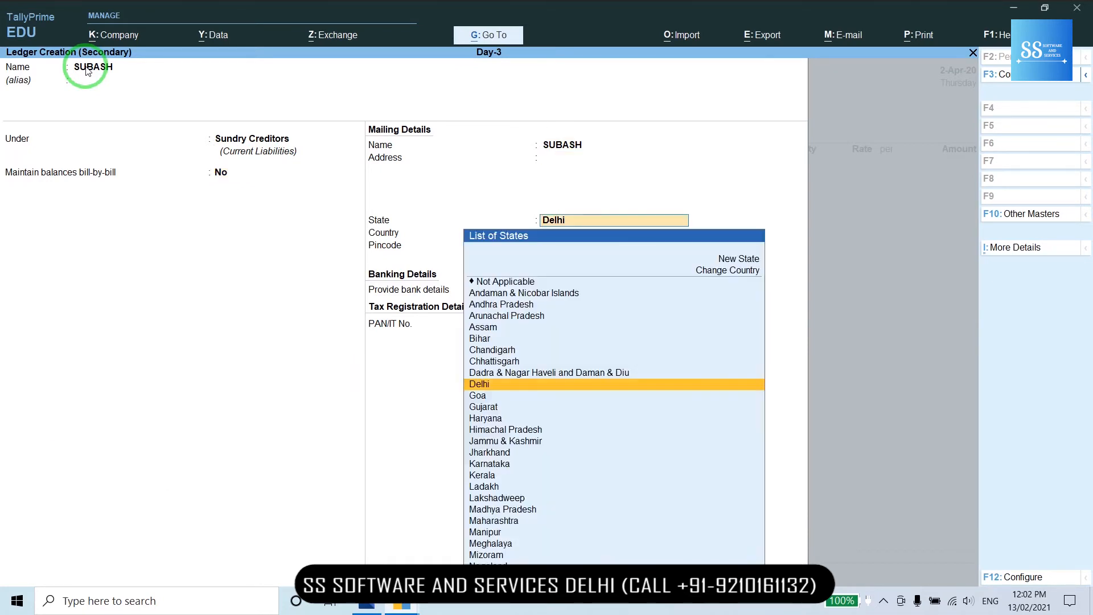
{"action": "key", "text": "Return"}
{"action": "key", "text": "Return"}
{"action": "key", "text": "Return"}
{"action": "key", "text": "Return"}
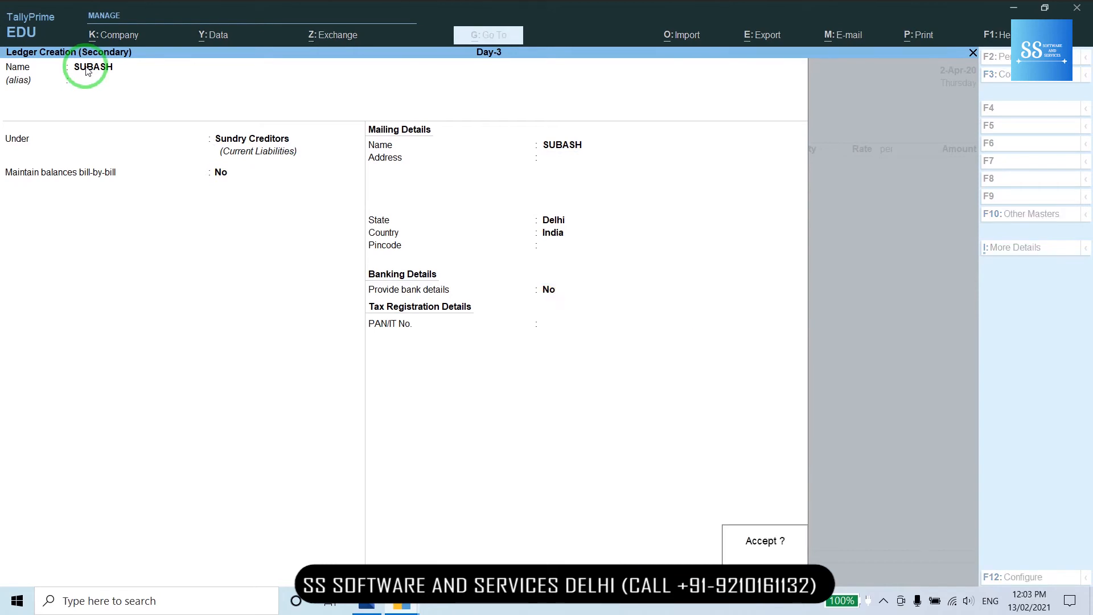
{"action": "key", "text": "Return"}
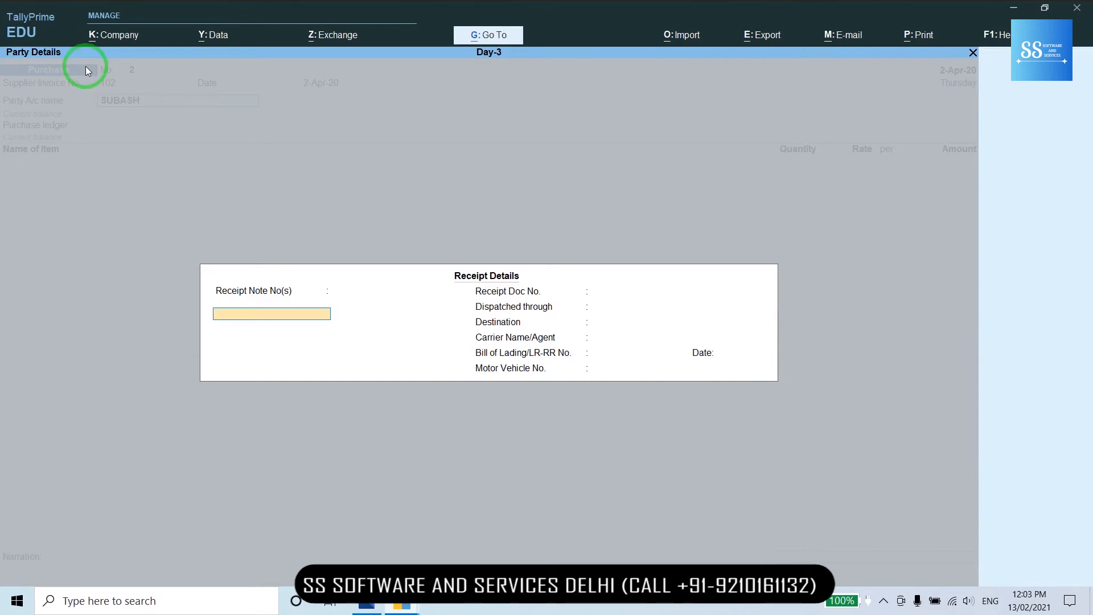
- Accept the default receipt and party details, then pick Purchase from the ledger list
{"action": "key", "text": "ctrl+a"}
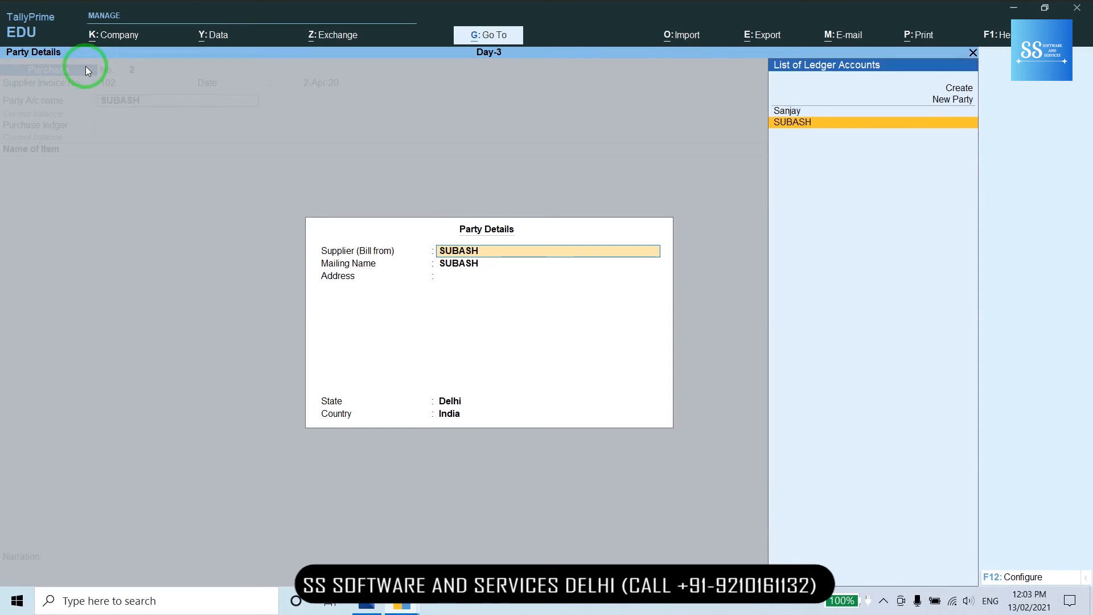
{"action": "key", "text": "ctrl"}
{"action": "key", "text": "ctrl+a"}
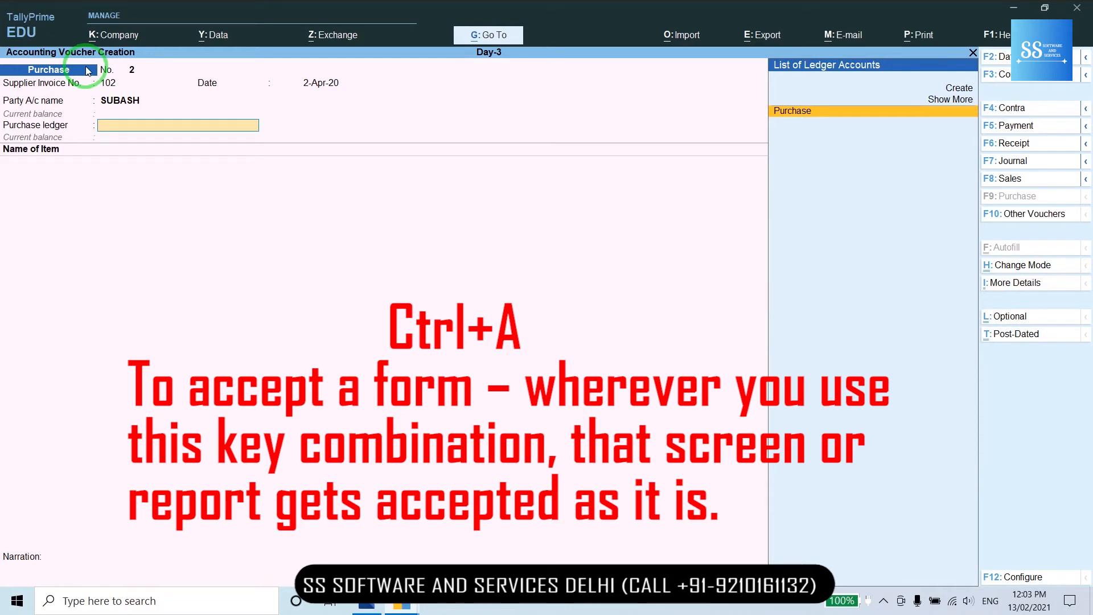
{"action": "key", "text": "Return"}
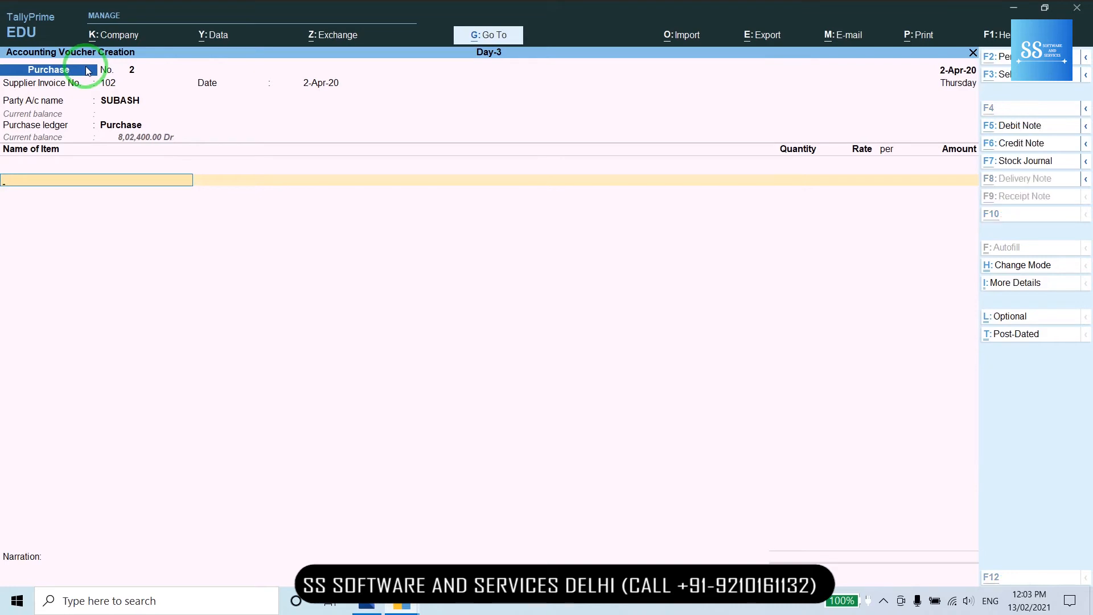
- Start stock item AC-2 with NOS units and standard rates turned on
{"action": "key", "text": "alt+c"}
{"action": "type", "text": "AC"}
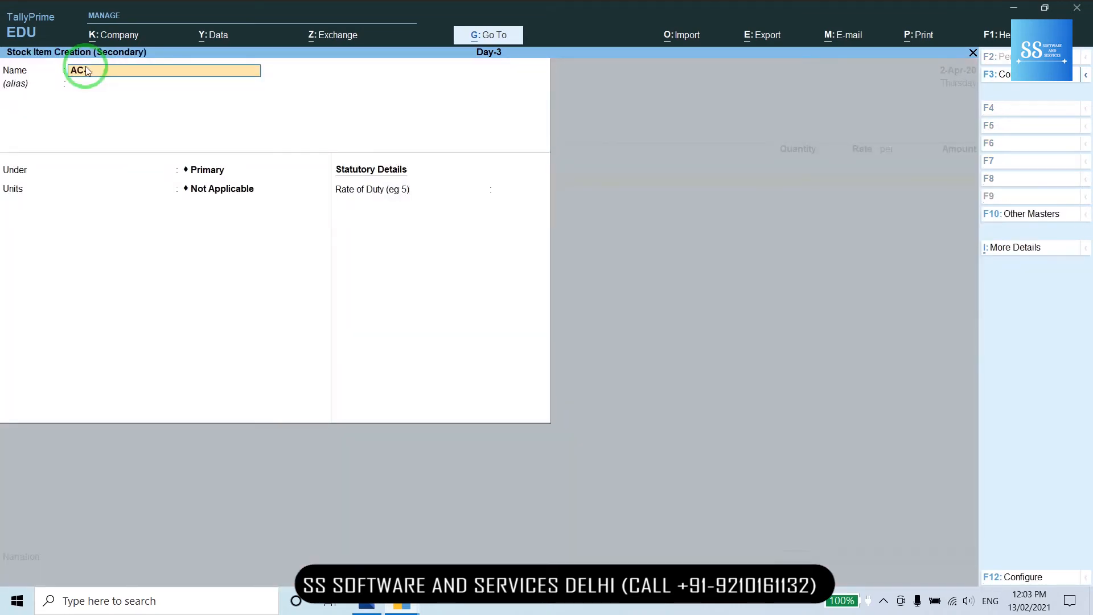
{"action": "key", "text": "Return"}
{"action": "key", "text": "Return"}
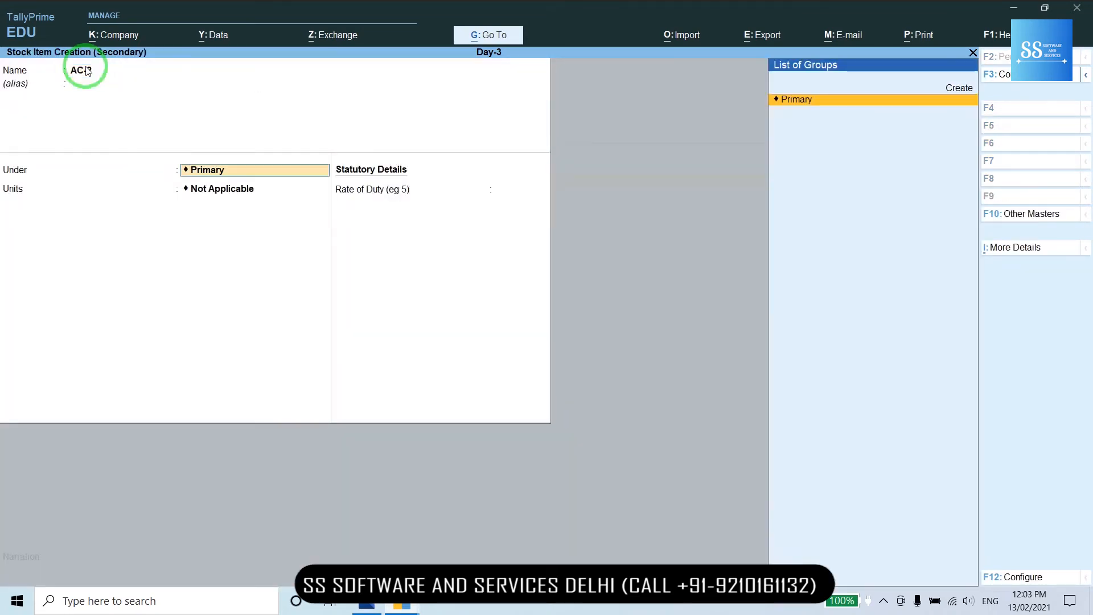
{"action": "key", "text": "Return"}
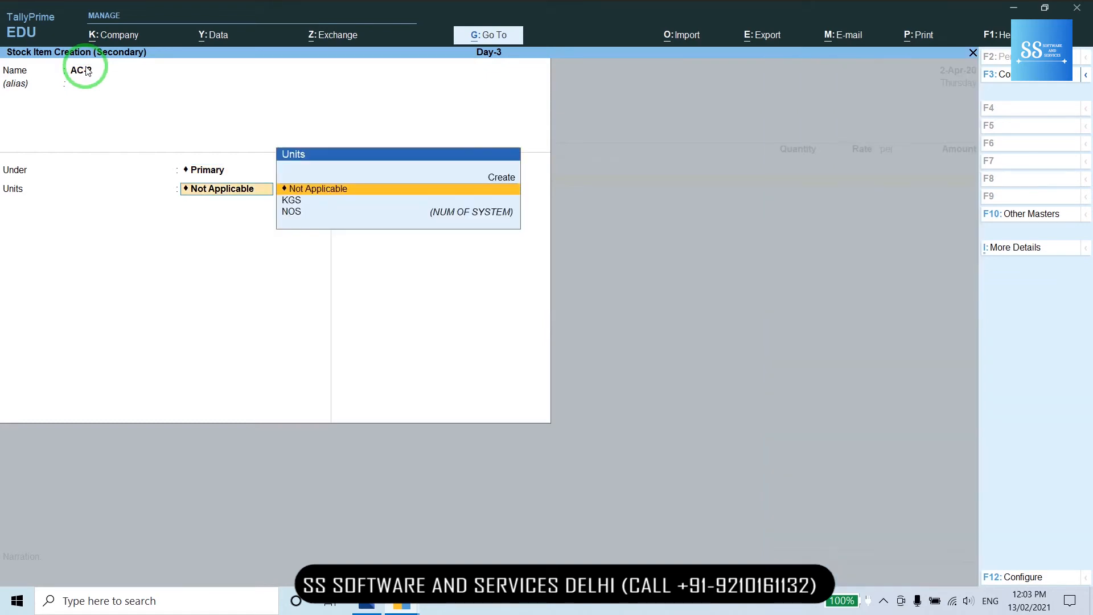
{"action": "key", "text": "Down"}
{"action": "key", "text": "Down"}
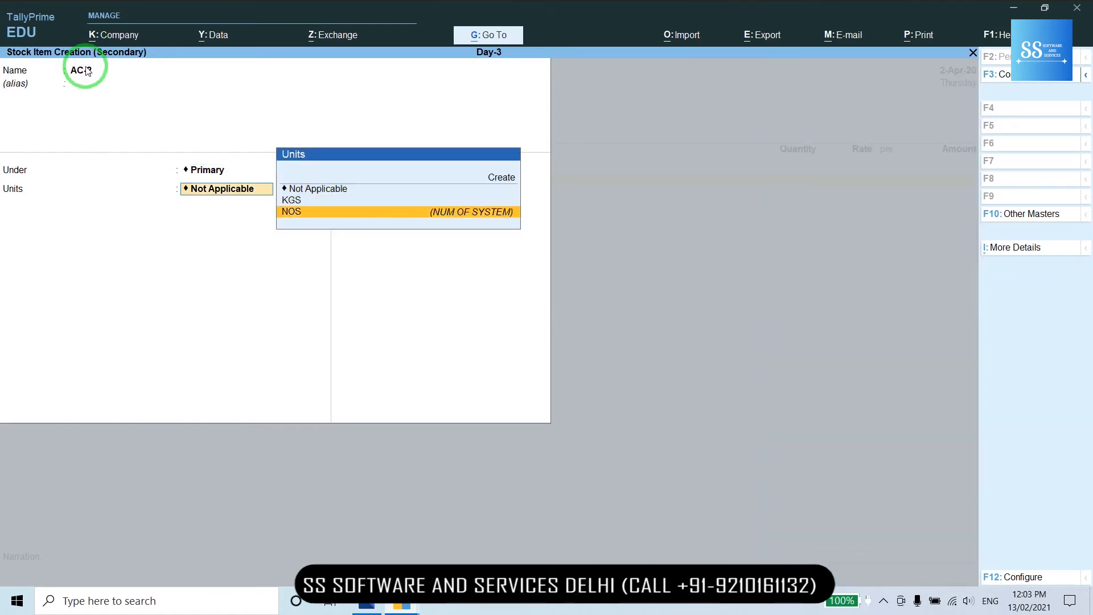
{"action": "key", "text": "Return"}
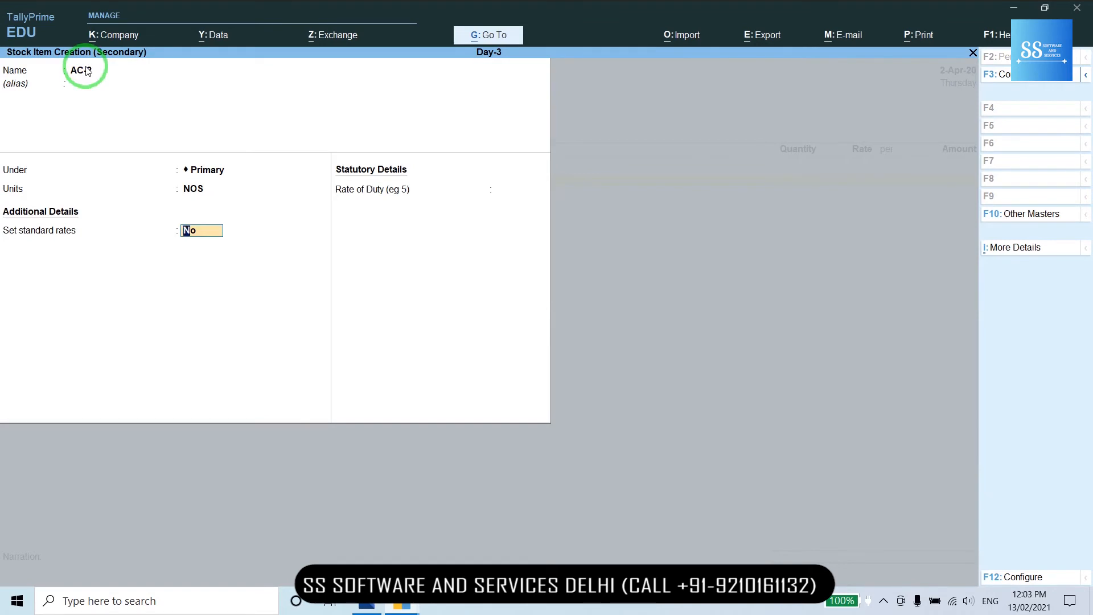
{"action": "type", "text": "y"}
{"action": "key", "text": "Return"}
{"action": "key", "text": "Return"}
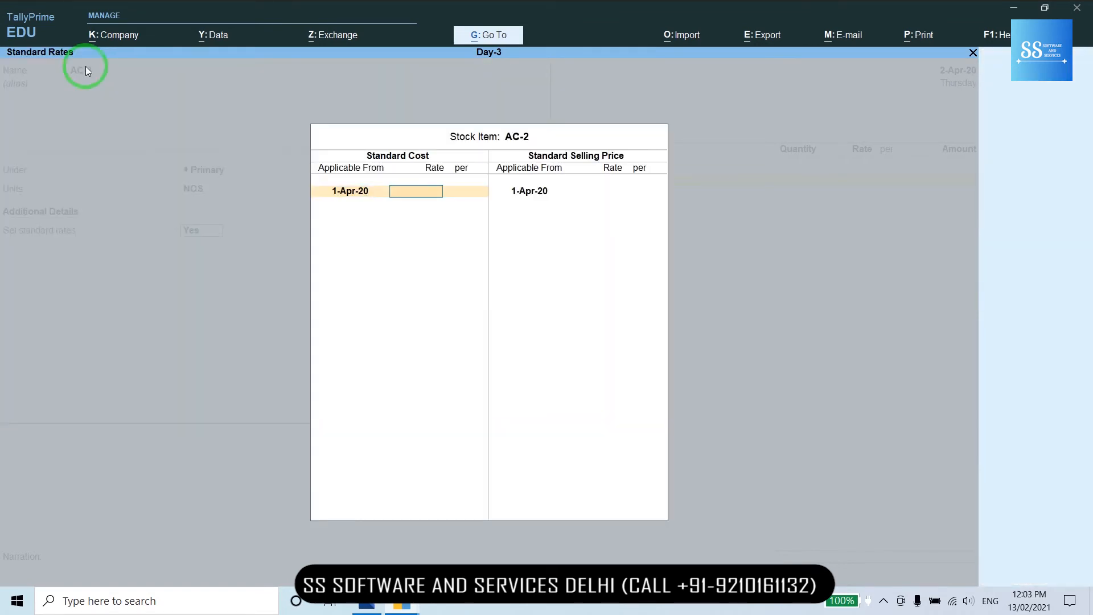
- Set AC-2's standard cost to 200 and selling price to 400
{"action": "type", "text": "200"}
{"action": "key", "text": "Return"}
{"action": "key", "text": "Return"}
{"action": "key", "text": "Return"}
{"action": "key", "text": "Return"}
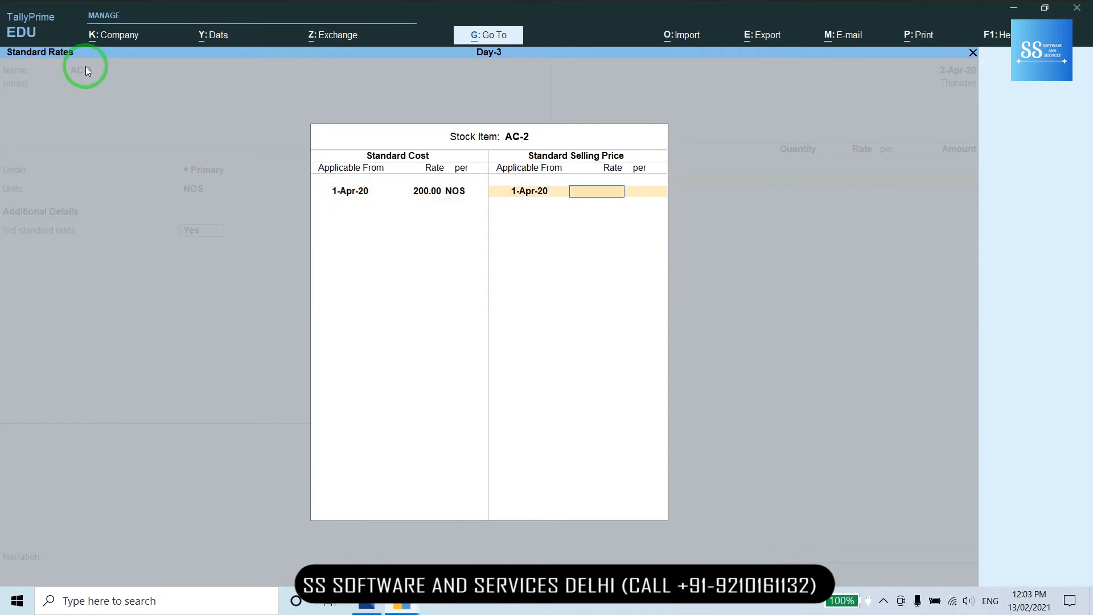
{"action": "type", "text": "400"}
{"action": "key", "text": "Return"}
{"action": "key", "text": "Return"}
{"action": "key", "text": "Return"}
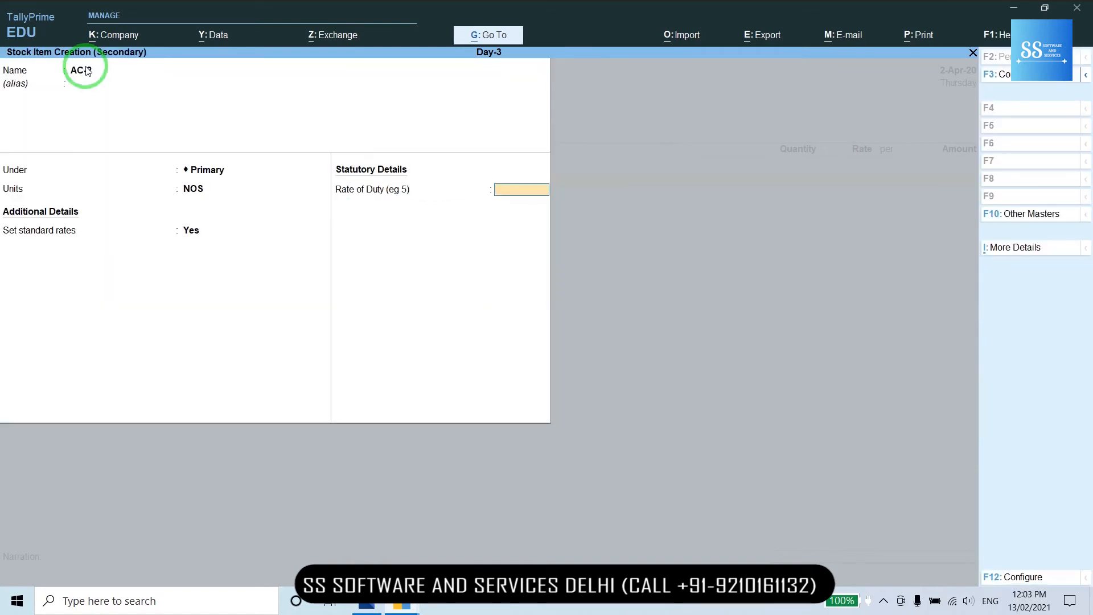
{"action": "key", "text": "Return"}
- Save AC-2 and enter a quantity of 10 NOS on the voucher
{"action": "key", "text": "Return"}
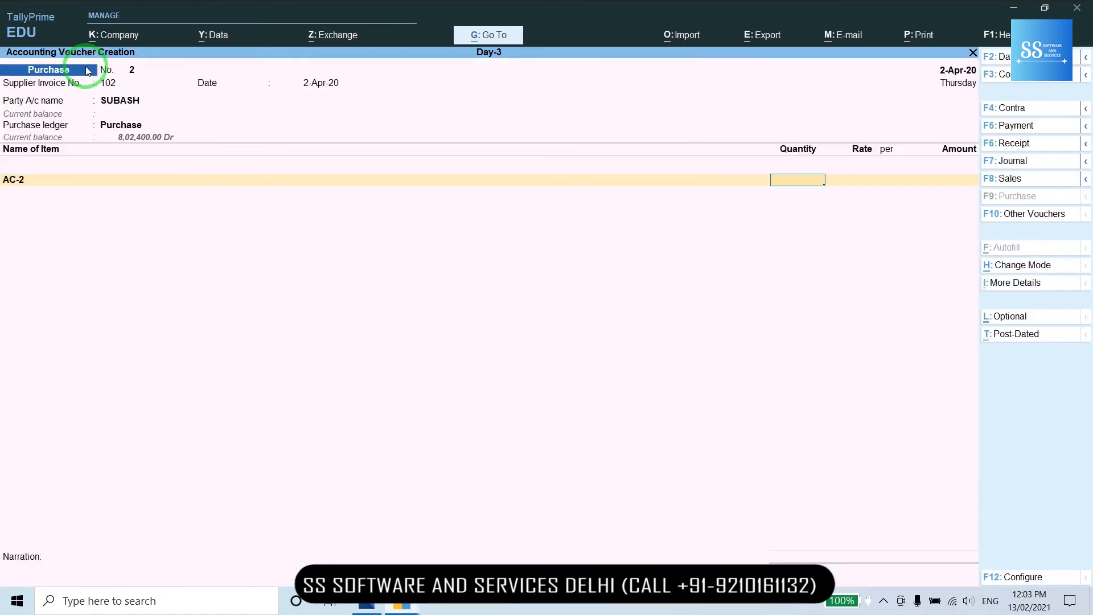
{"action": "type", "text": "10"}
{"action": "key", "text": "Return"}
{"action": "key", "text": "Return"}
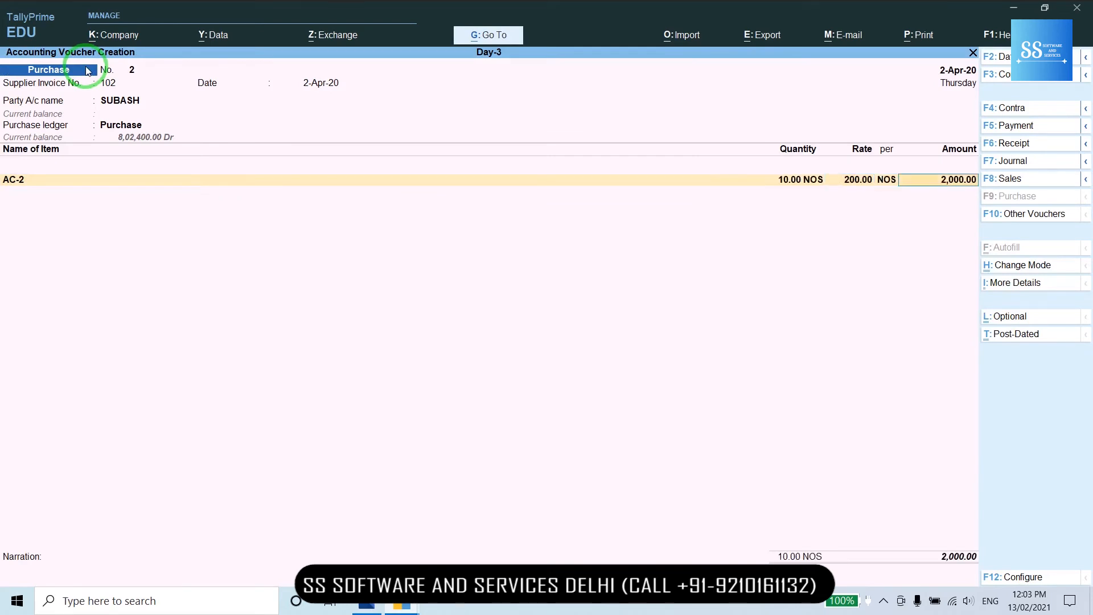
{"action": "key", "text": "Return"}
{"action": "key", "text": "alt+c"}
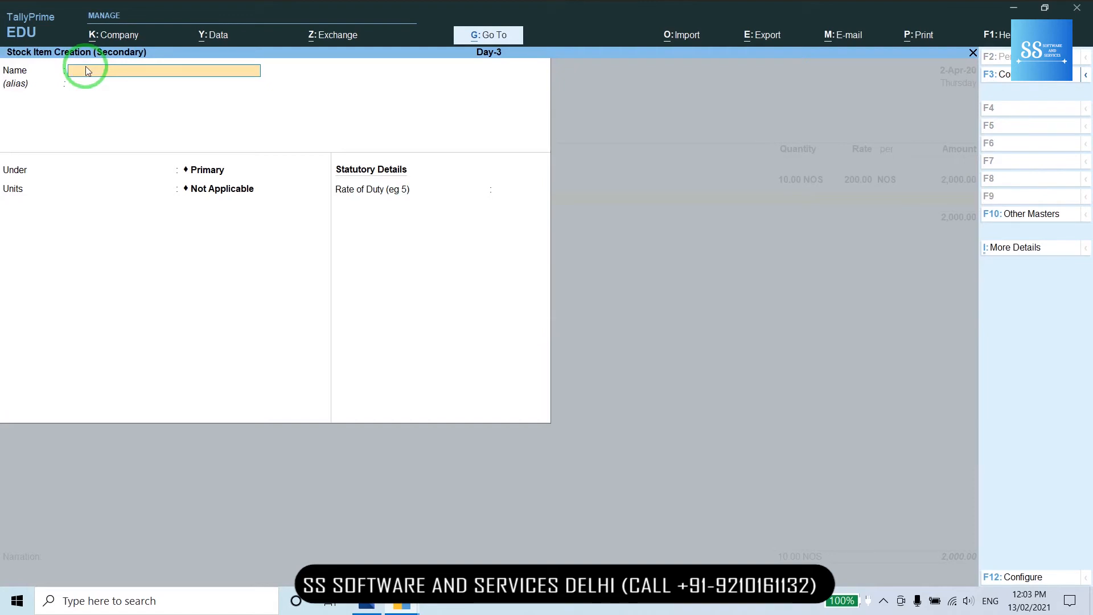
- Name the new stock item GOOD DAY-2 under Primary, with KGS units and standard rates on
{"action": "type", "text": "GOND DAY-2"}
{"action": "key", "text": "Return"}
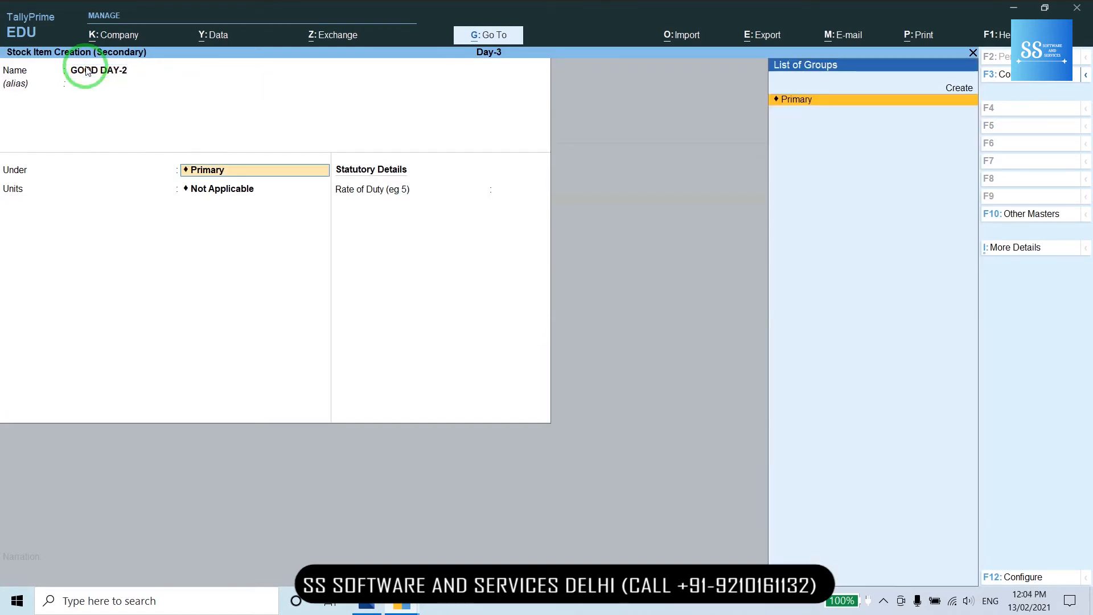
{"action": "key", "text": "Return"}
{"action": "key", "text": "Down"}
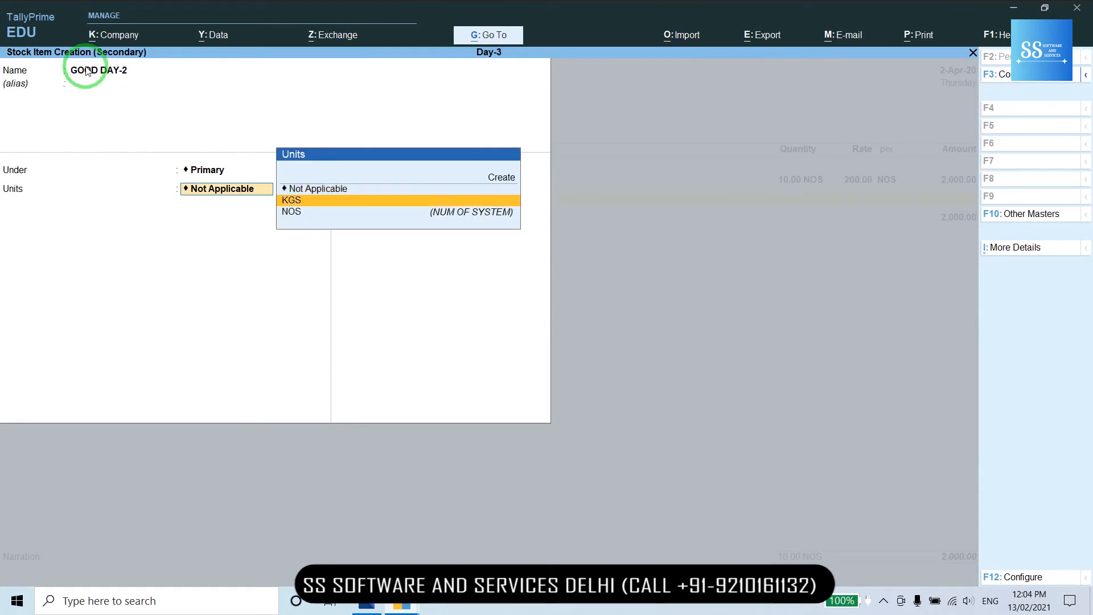
{"action": "key", "text": "Return"}
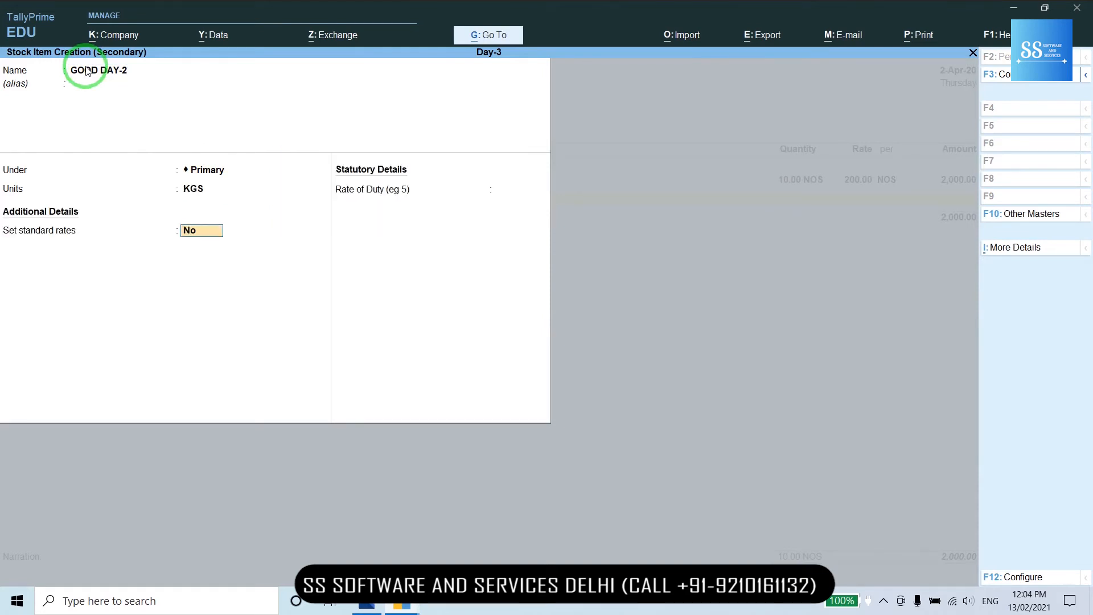
{"action": "type", "text": "Y"}
{"action": "key", "text": "Return"}
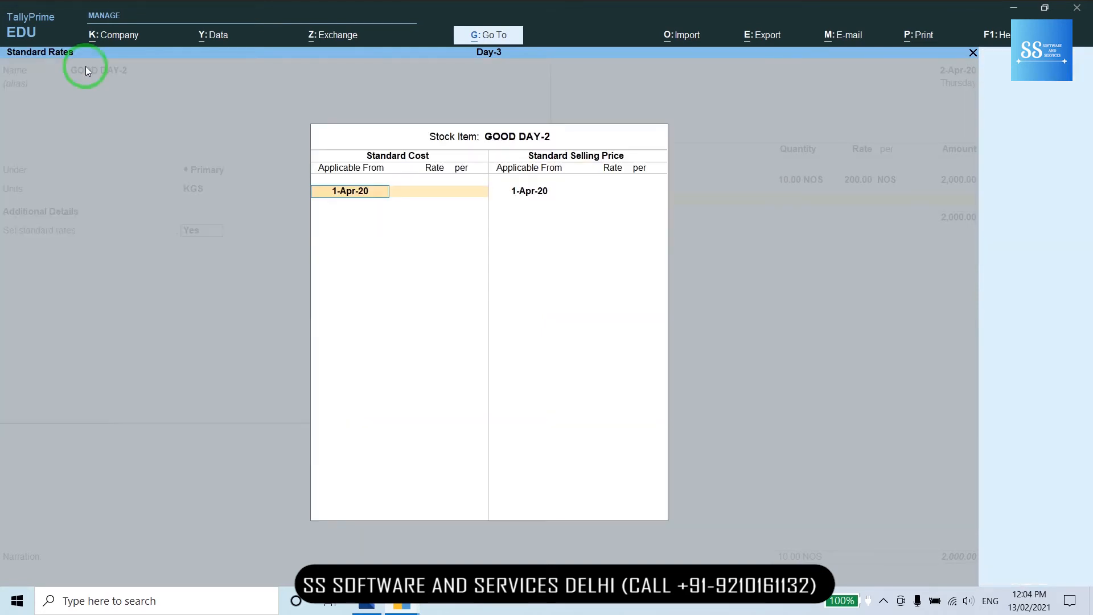
- Give GOOD DAY-2 cost 190 and selling price 300, save it, and add 55 KGS
{"action": "key", "text": "Return"}
{"action": "type", "text": "190"}
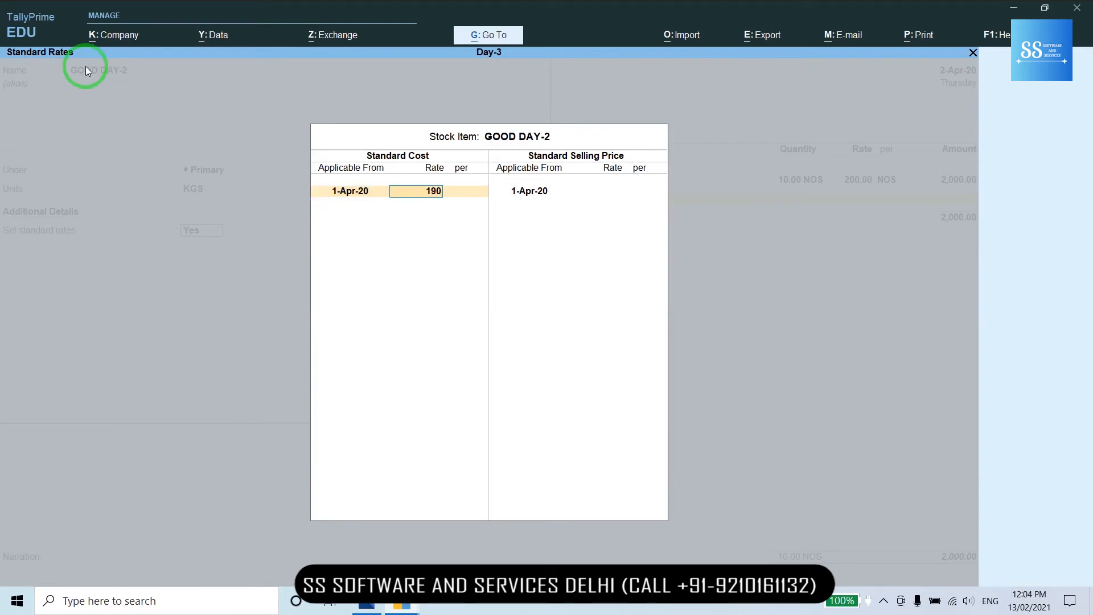
{"action": "key", "text": "Return"}
{"action": "key", "text": "Return"}
{"action": "key", "text": "Return"}
{"action": "key", "text": "Return"}
{"action": "type", "text": "2"}
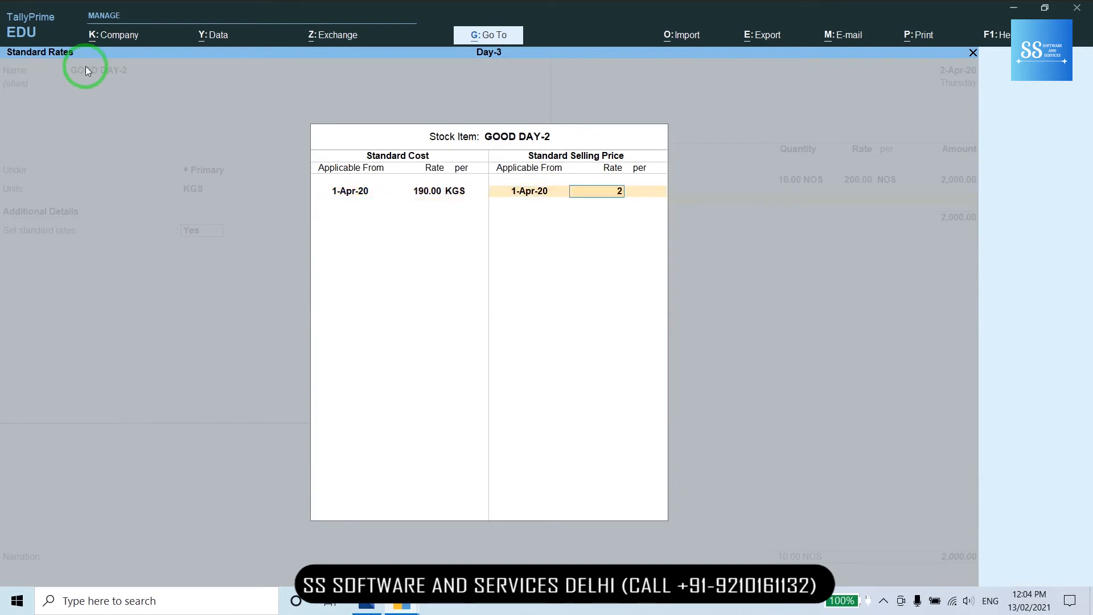
{"action": "key", "text": "BackSpace"}
{"action": "type", "text": "300"}
{"action": "key", "text": "Return"}
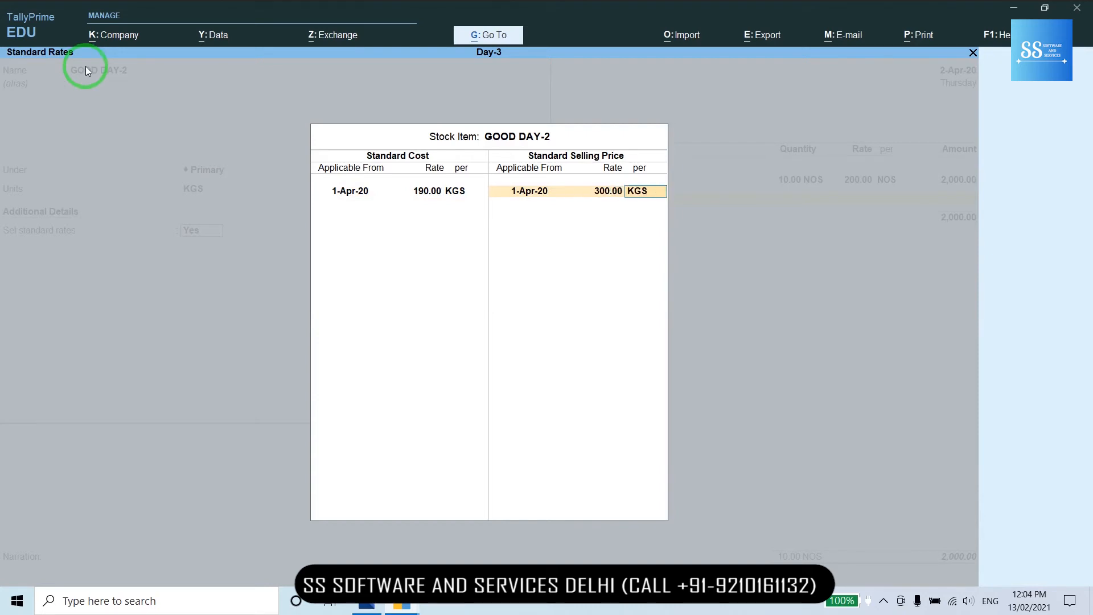
{"action": "key", "text": "Return"}
{"action": "key", "text": "Return"}
{"action": "key", "text": "Return"}
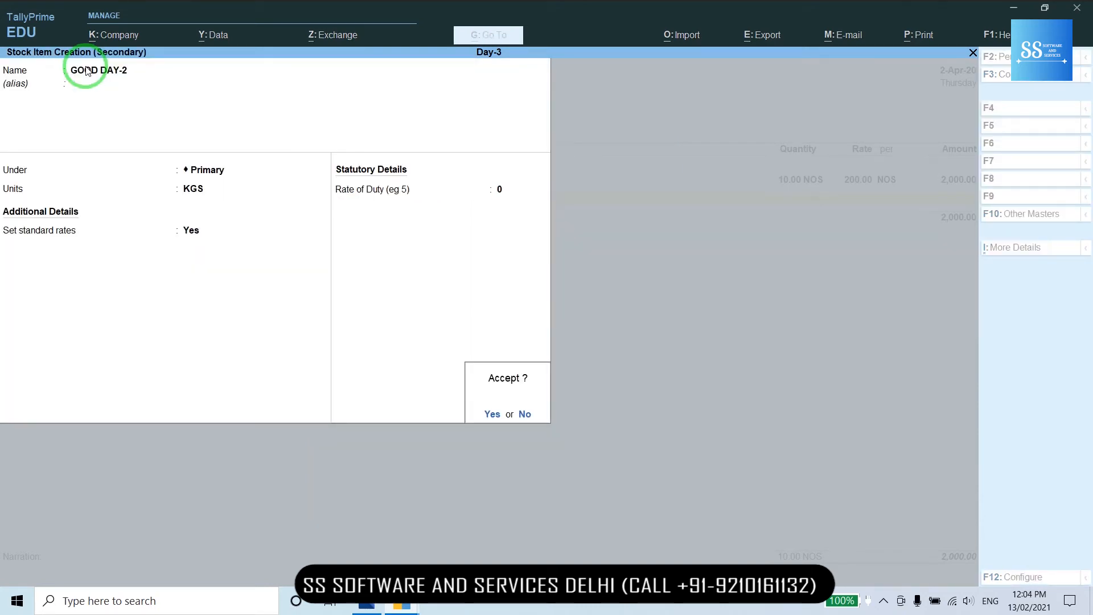
{"action": "key", "text": "Return"}
{"action": "key", "text": "Return"}
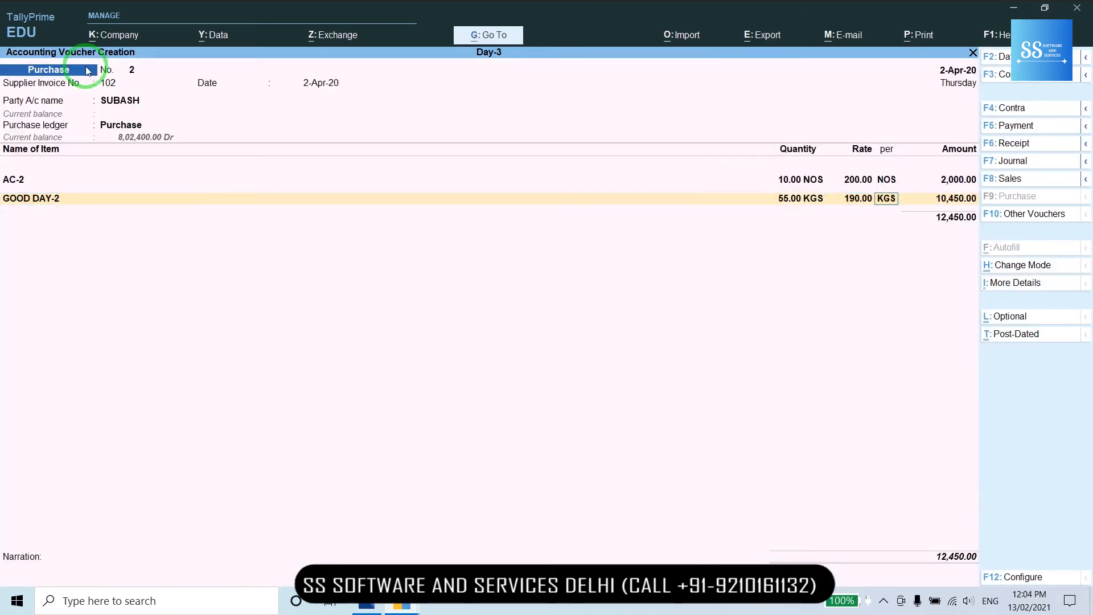
{"action": "key", "text": "Return"}
{"action": "key", "text": "Return"}
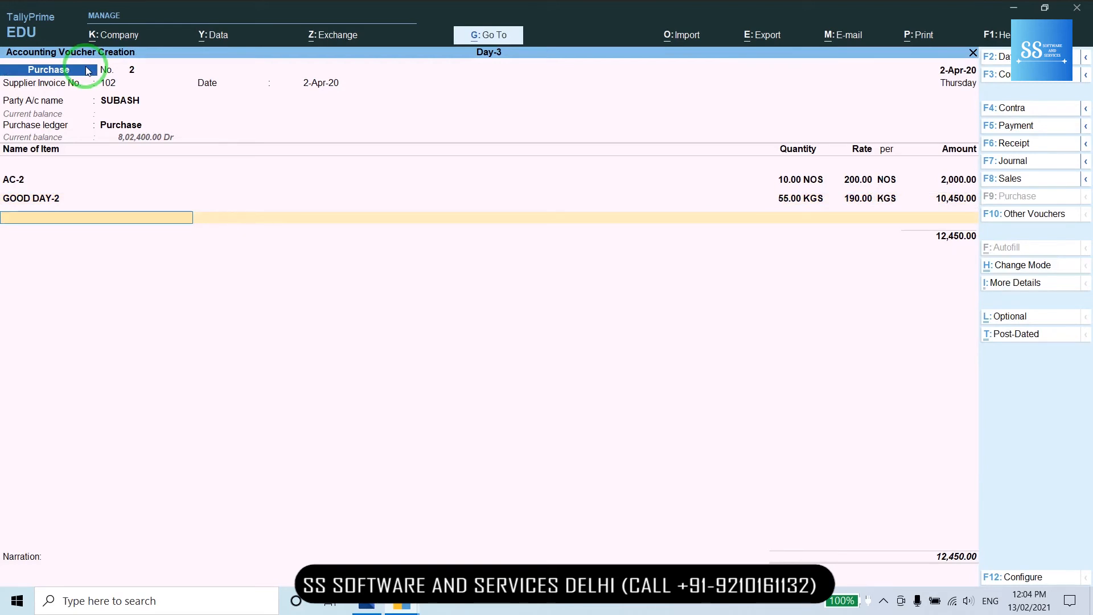
- Create stock item PEN-1 under Primary with NOS units and standard rates enabled
{"action": "key", "text": "alt+c"}
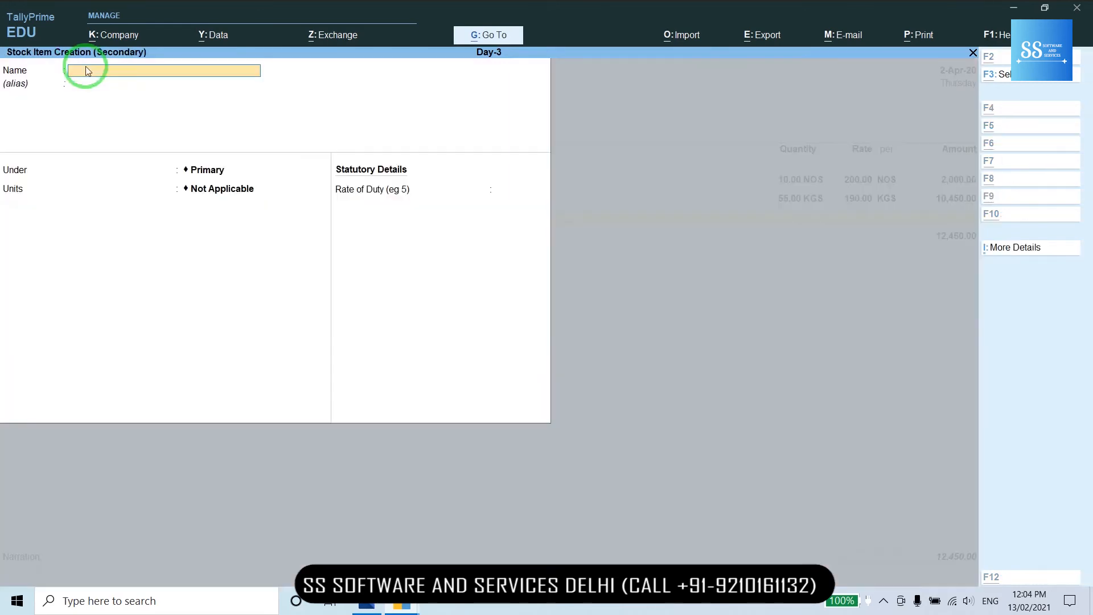
{"action": "type", "text": "PEN 1"}
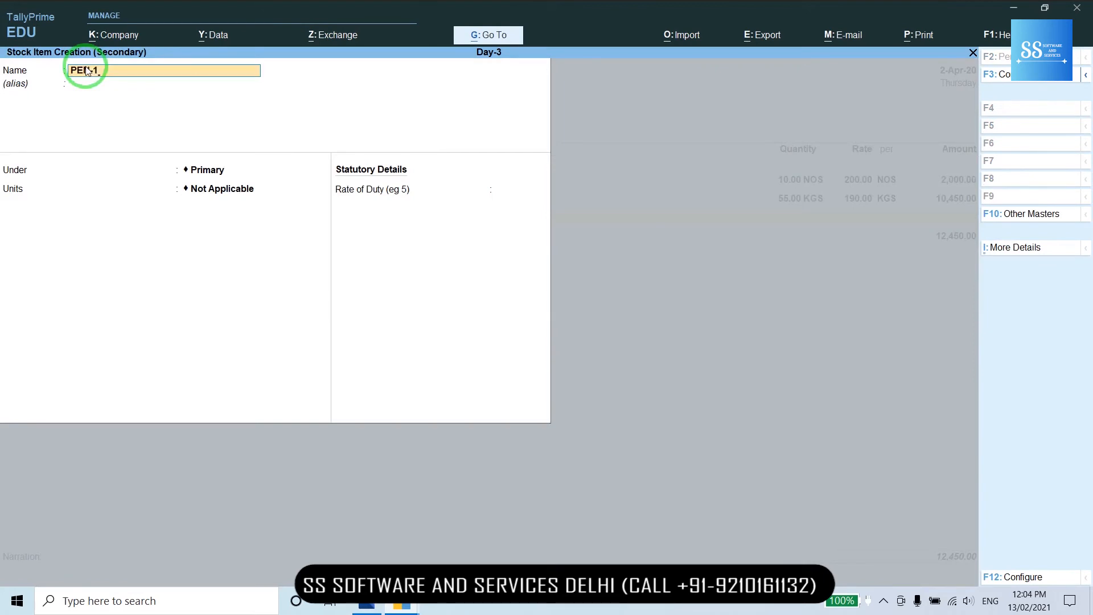
{"action": "key", "text": "Return"}
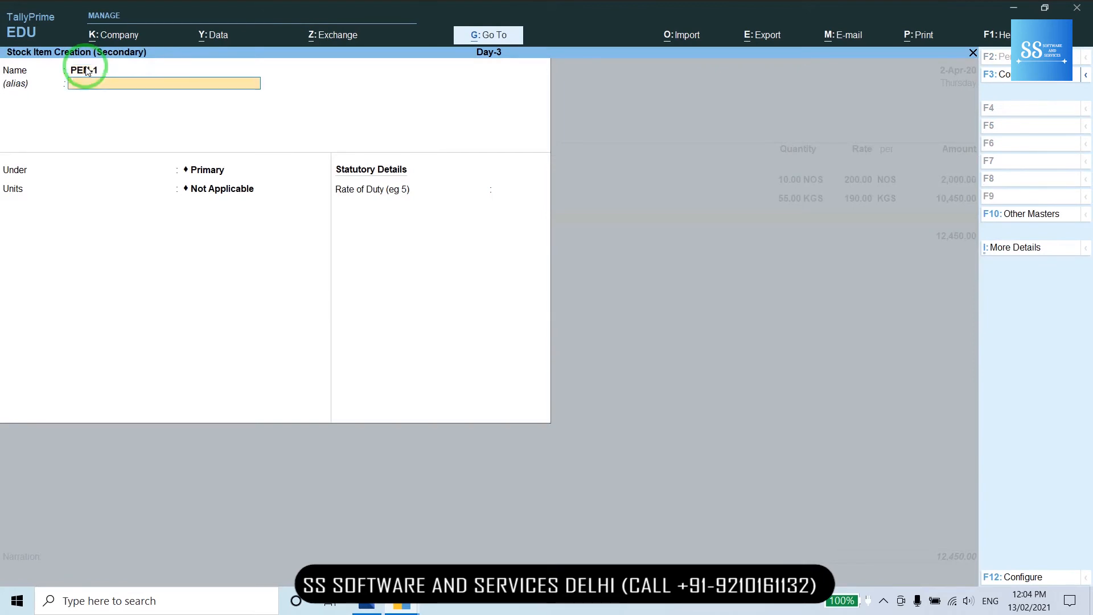
{"action": "key", "text": "Return"}
{"action": "key", "text": "Return"}
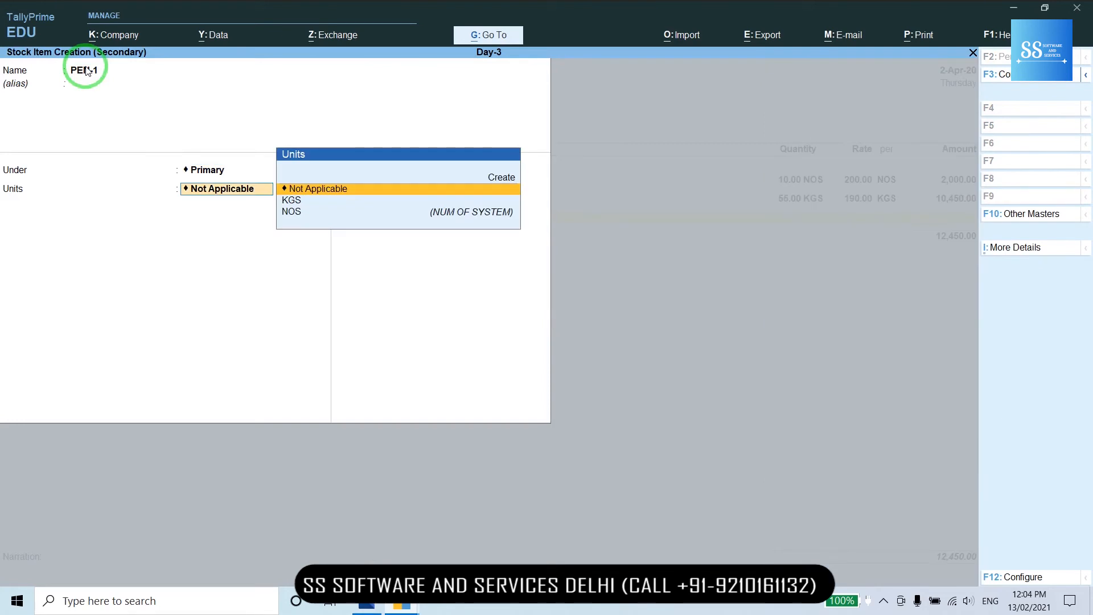
{"action": "key", "text": "Down"}
{"action": "key", "text": "Down"}
{"action": "key", "text": "Return"}
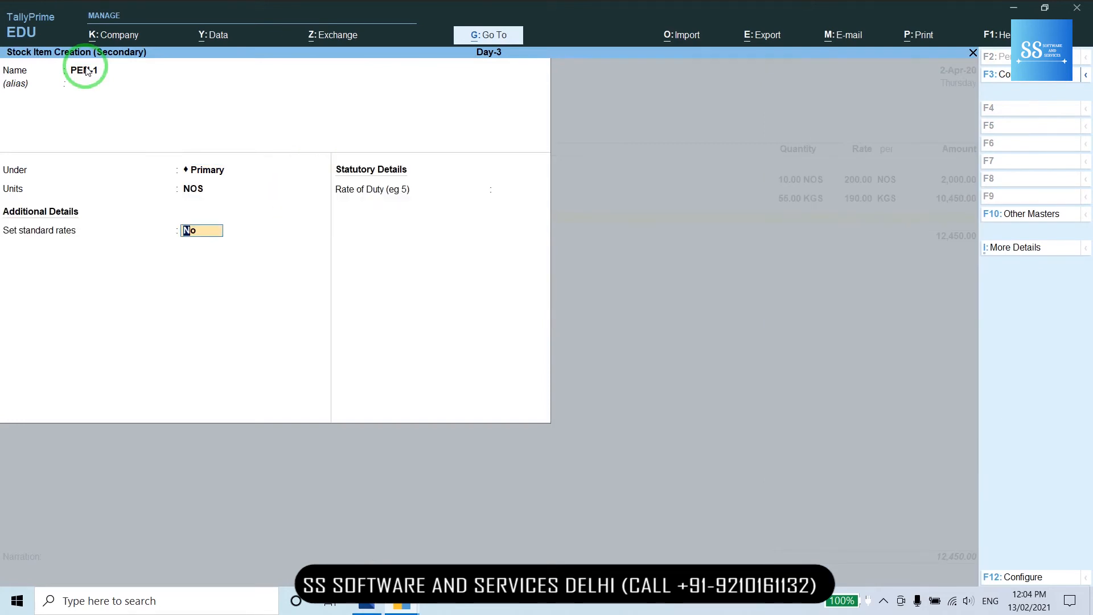
{"action": "type", "text": "Y"}
{"action": "key", "text": "Return"}
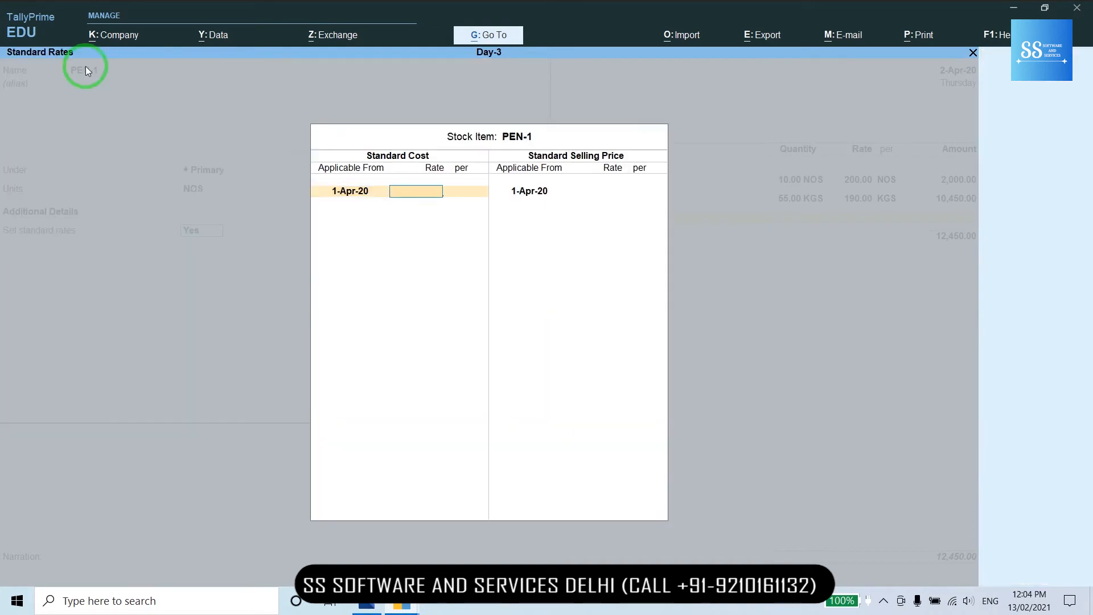
- Set PEN-1's standard cost to 14 and selling price to 20, and save it
{"action": "type", "text": "14"}
{"action": "key", "text": "Return"}
{"action": "key", "text": "Return"}
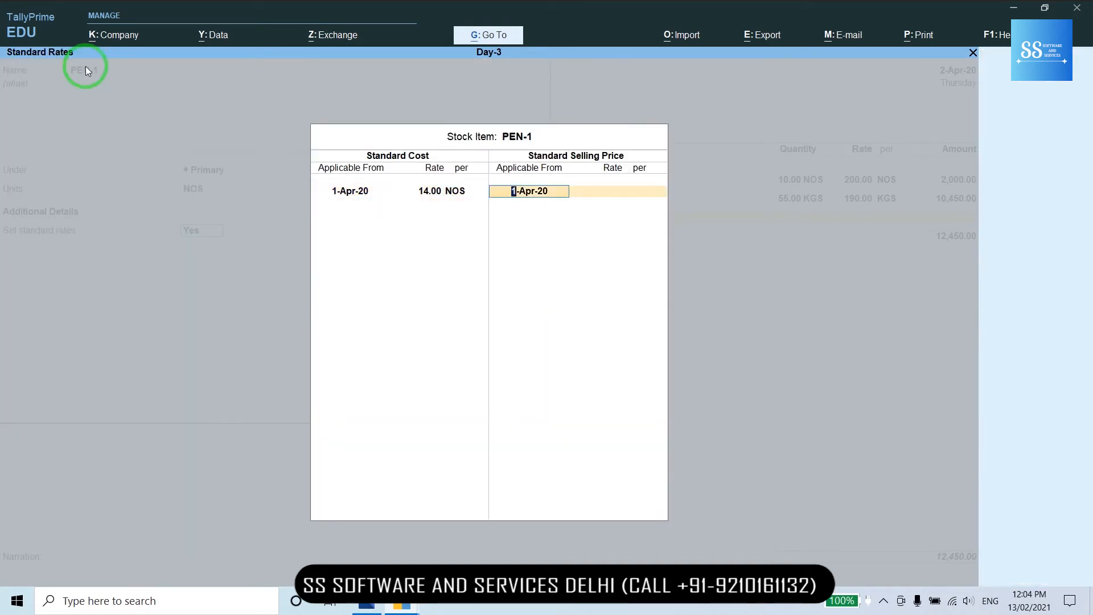
{"action": "key", "text": "Return"}
{"action": "type", "text": "20"}
{"action": "key", "text": "Return"}
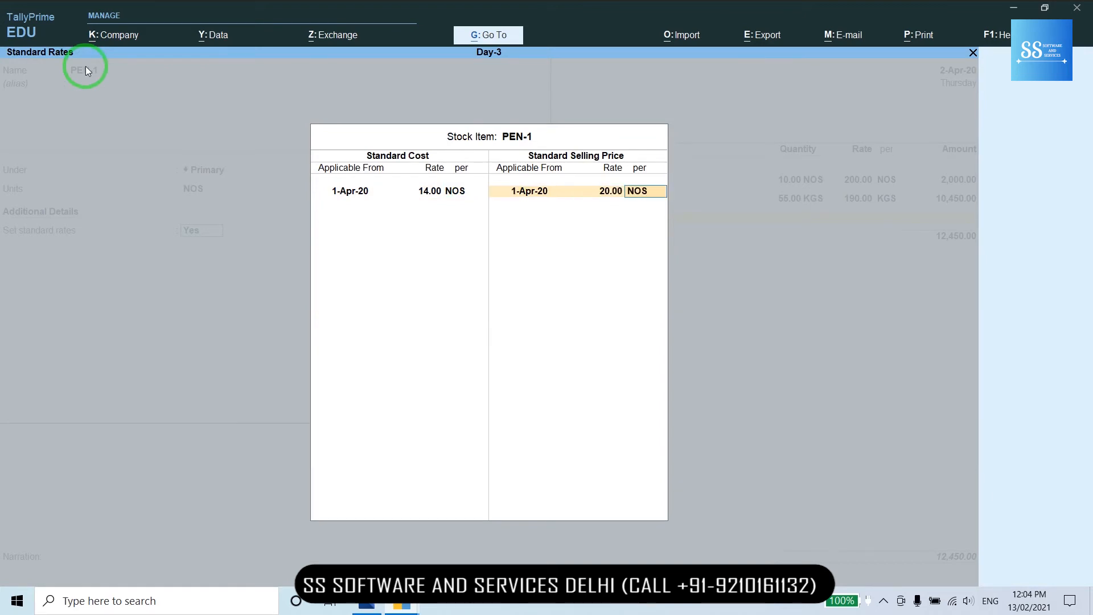
{"action": "key", "text": "Return"}
{"action": "key", "text": "Return"}
{"action": "key", "text": "Return"}
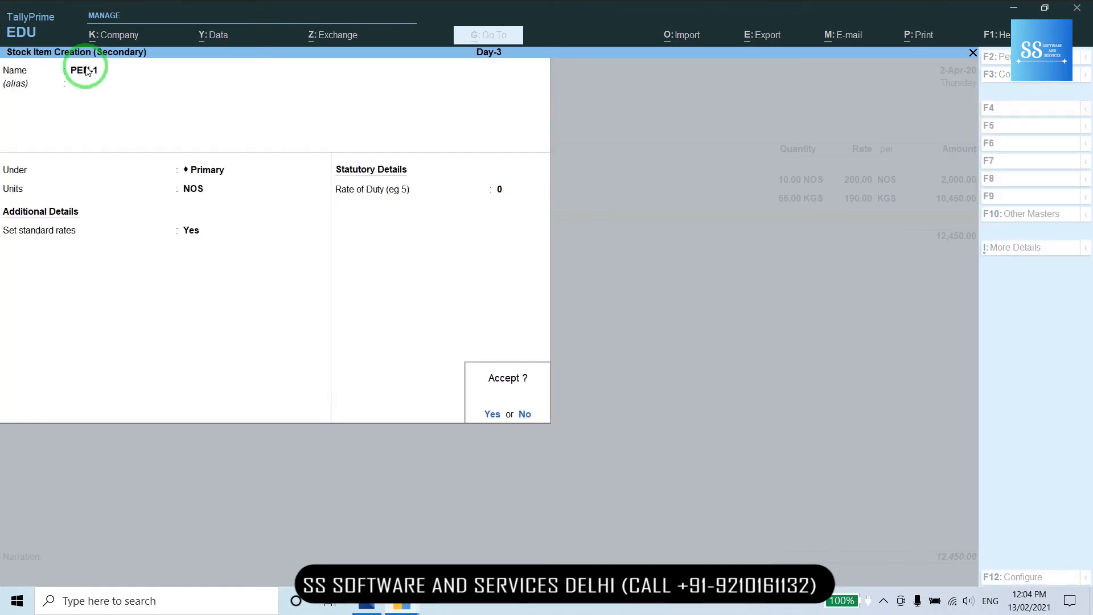
{"action": "key", "text": "Return"}
- Enter a quantity of 100 for PEN-1 on the voucher
{"action": "type", "text": "100"}
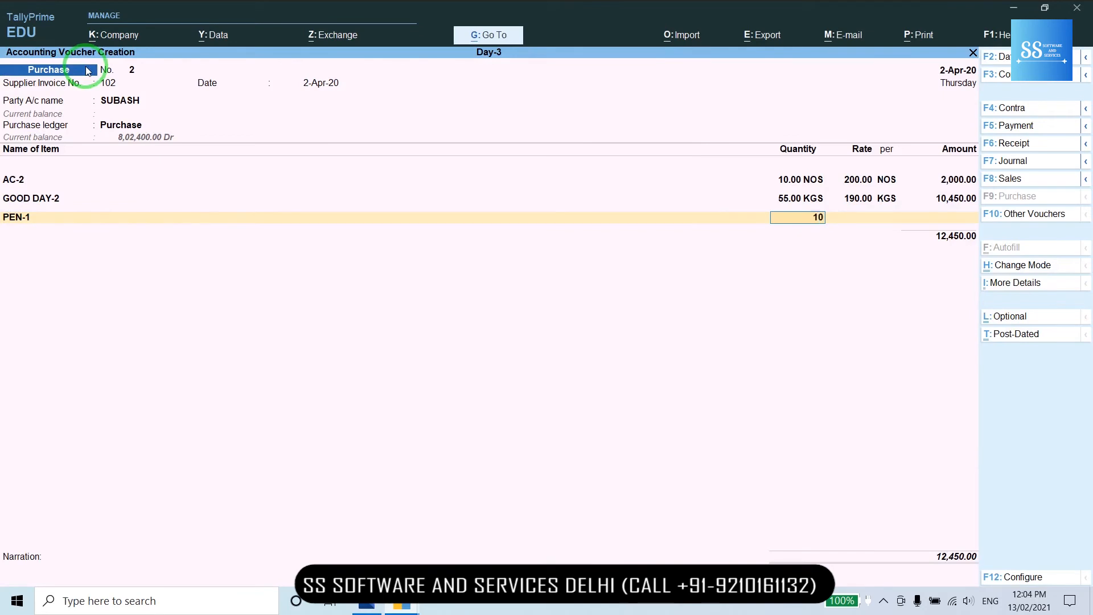
{"action": "key", "text": "Return"}
{"action": "key", "text": "Return"}
{"action": "key", "text": "Return"}
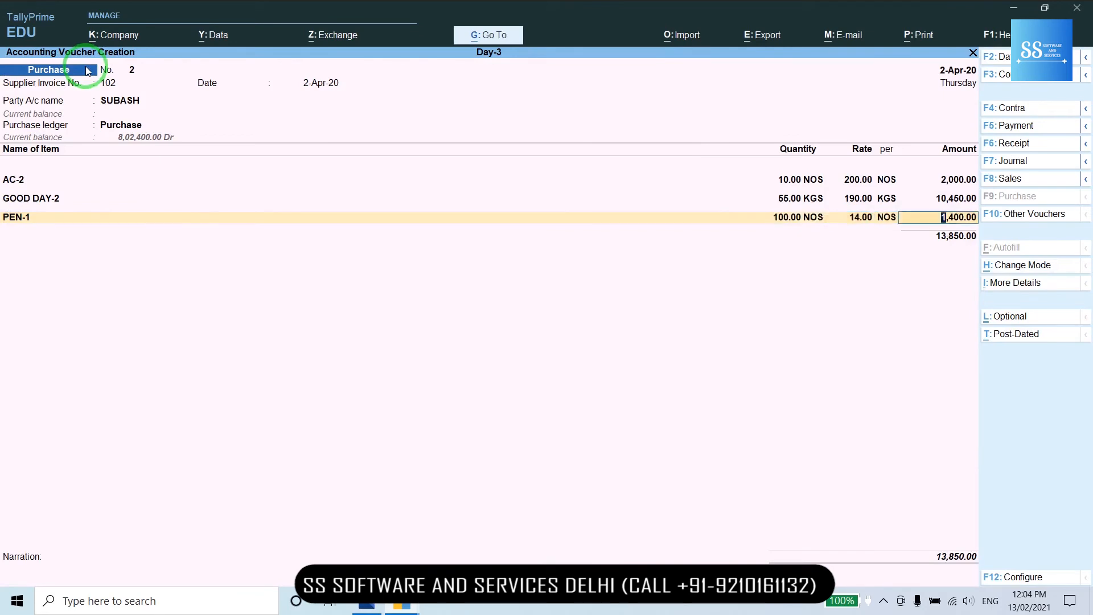
{"action": "key", "text": "Return"}
{"action": "key", "text": "Return"}
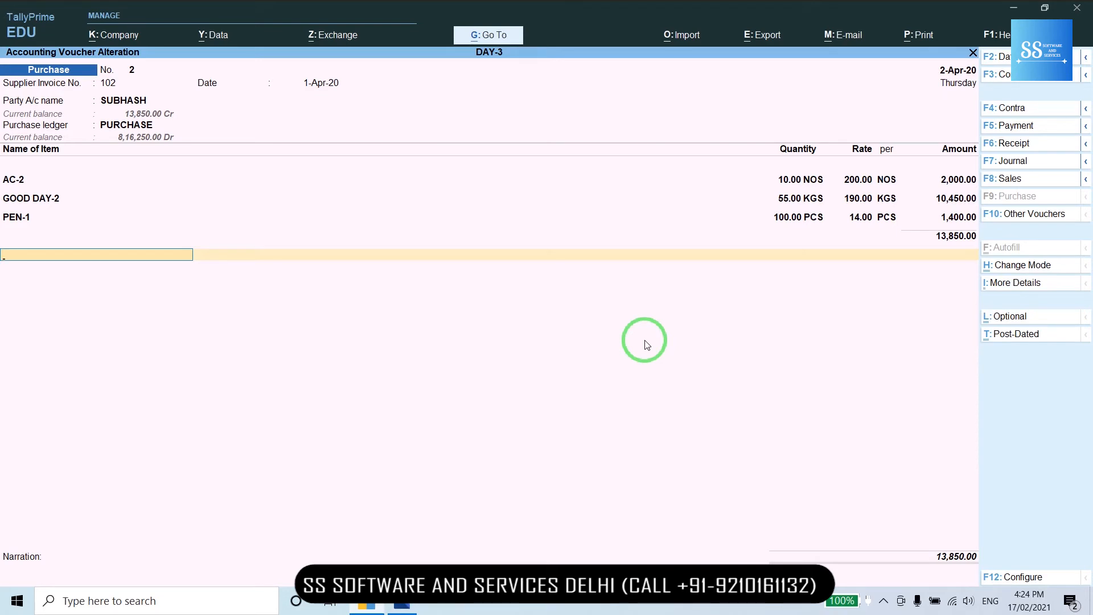
- Close the item list and accept voucher 2 to save it
{"action": "key", "text": "Return"}
{"action": "key", "text": "Return"}
{"action": "key", "text": "Return"}
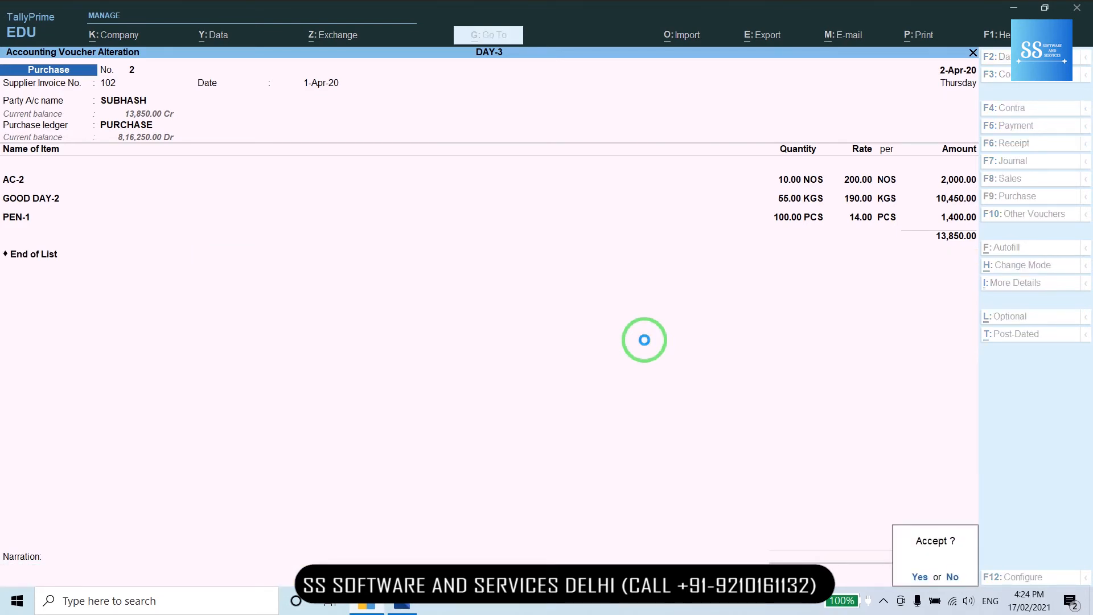
{"action": "key", "text": "Return"}
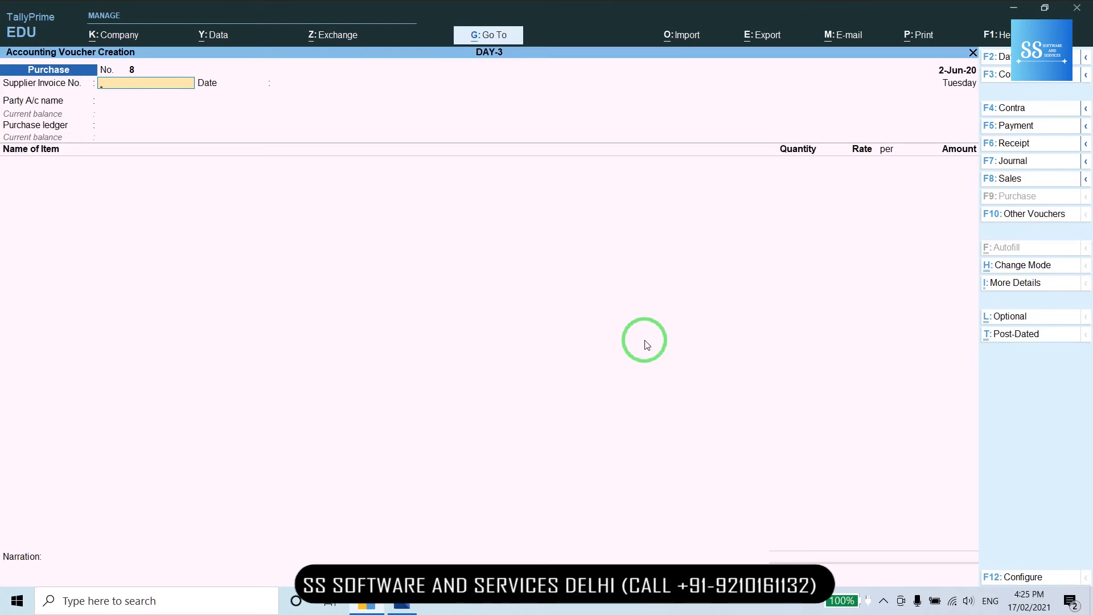
- Select the supplier from the ledger list as the voucher's party account
{"action": "key", "text": "Return"}
{"action": "key", "text": "Return"}
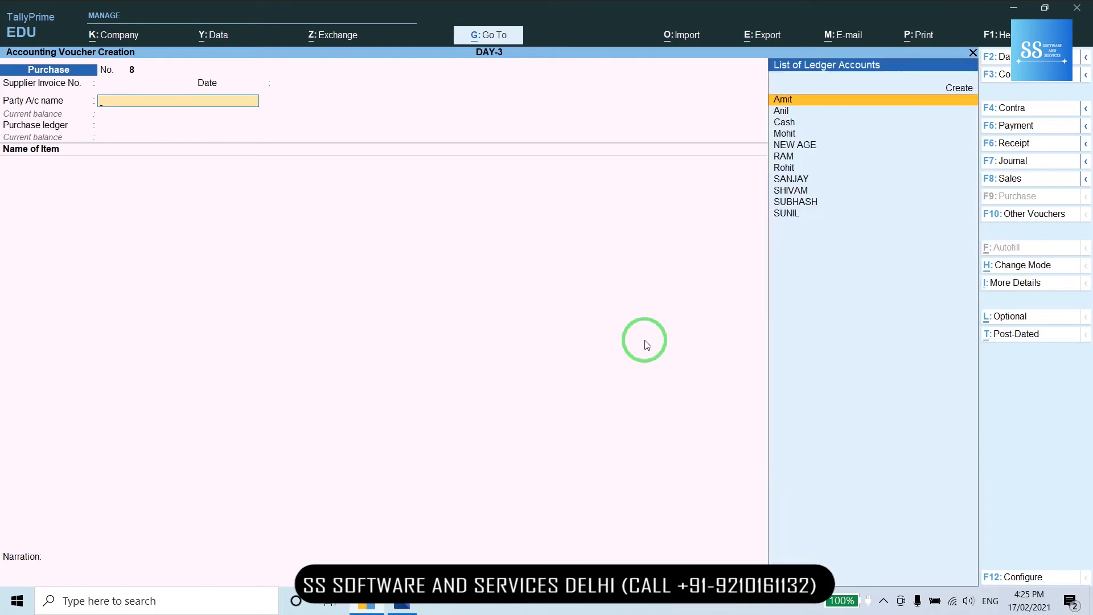
{"action": "key", "text": "Down"}
{"action": "key", "text": "Down"}
{"action": "key", "text": "Down"}
{"action": "key", "text": "Down"}
{"action": "key", "text": "Down"}
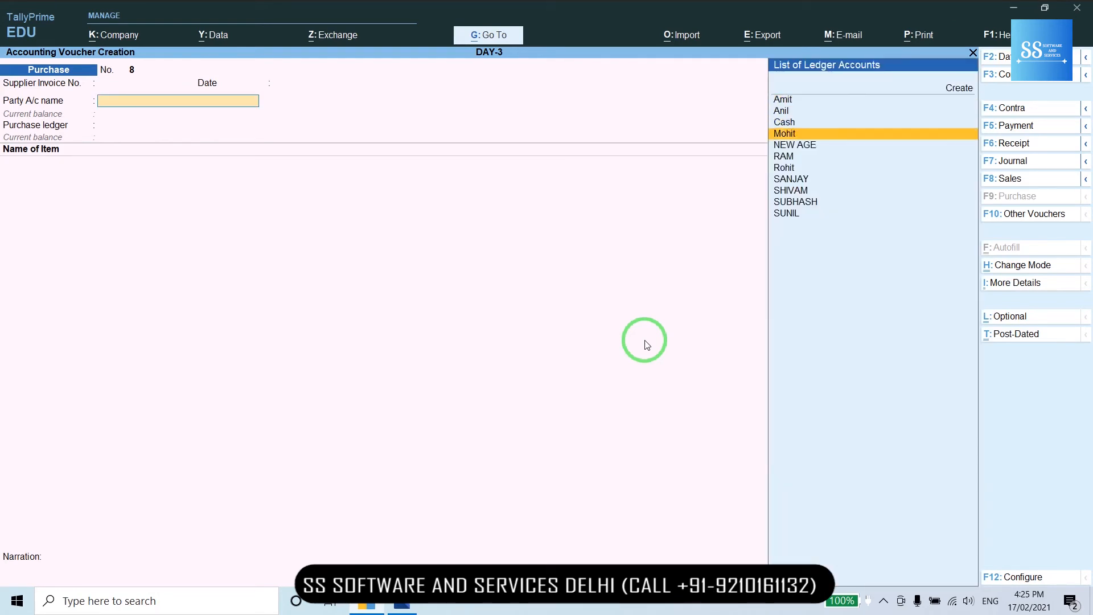
{"action": "key", "text": "Down"}
{"action": "key", "text": "Down"}
{"action": "key", "text": "Down"}
{"action": "key", "text": "Return"}
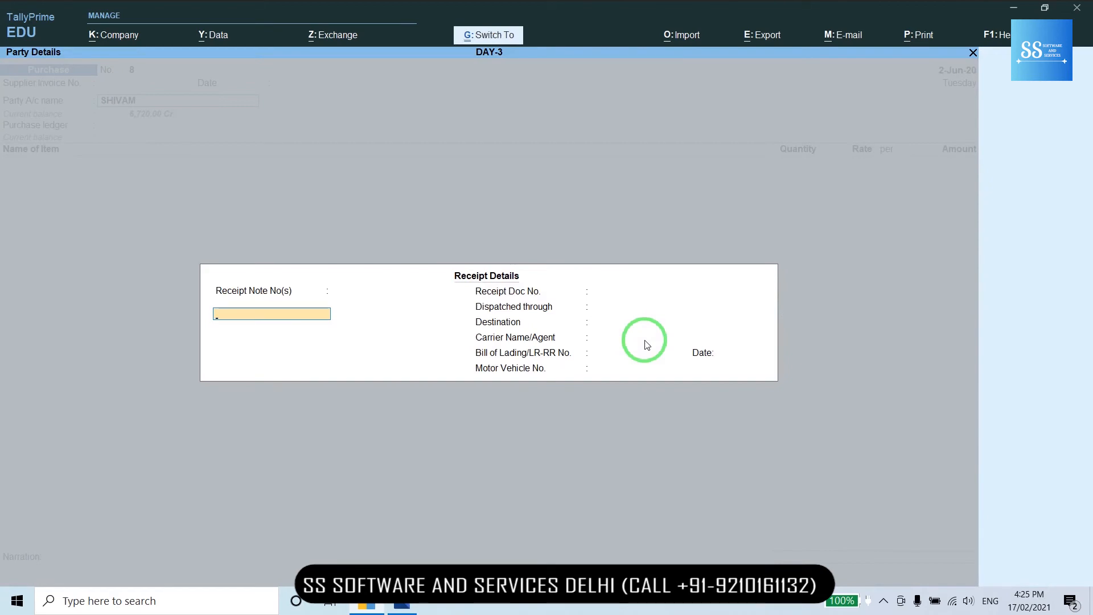
{"action": "key", "text": "ctrl+a"}
{"action": "key", "text": "ctrl+a"}
{"action": "key", "text": "BackSpace"}
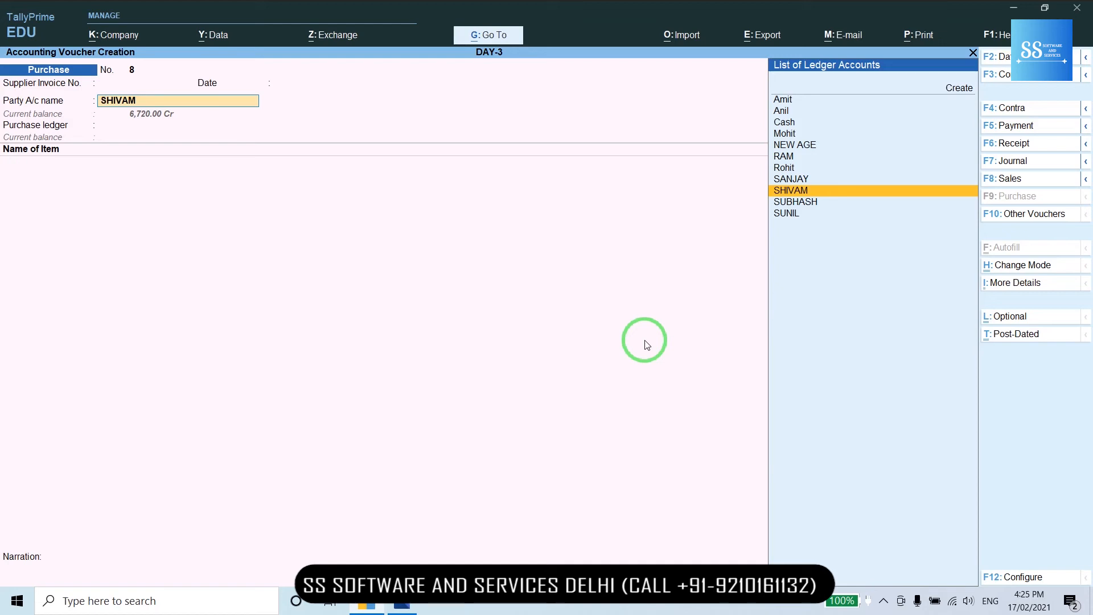
- Review the supplier's ledger without changes, then accept the receipt and party details
{"action": "key", "text": "ctrl"}
{"action": "key", "text": "ctrl+Return"}
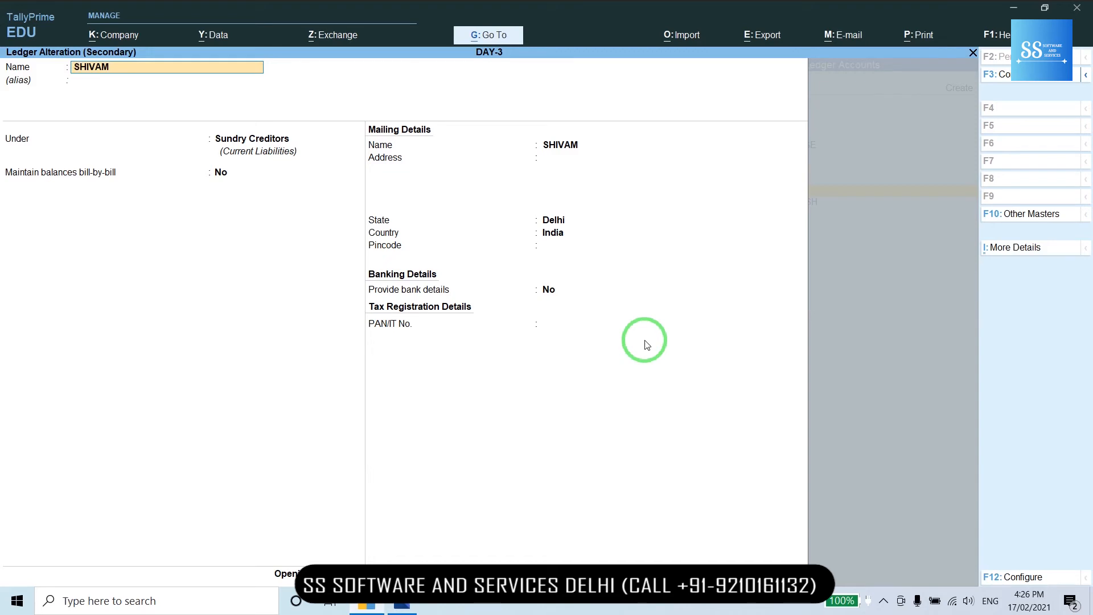
{"action": "key", "text": "ctrl"}
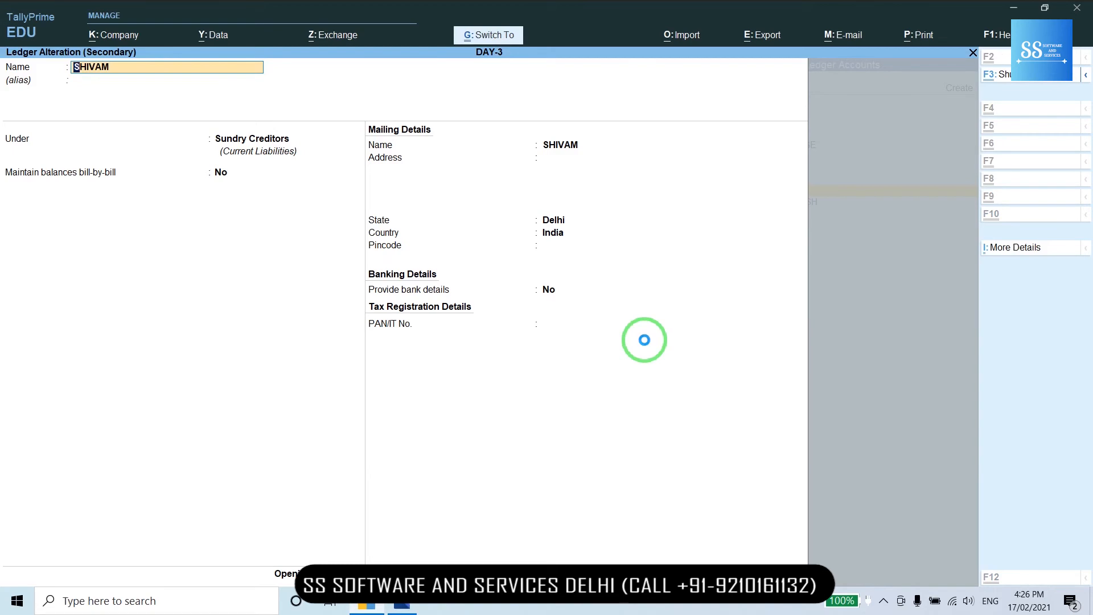
{"action": "key", "text": "ctrl+a"}
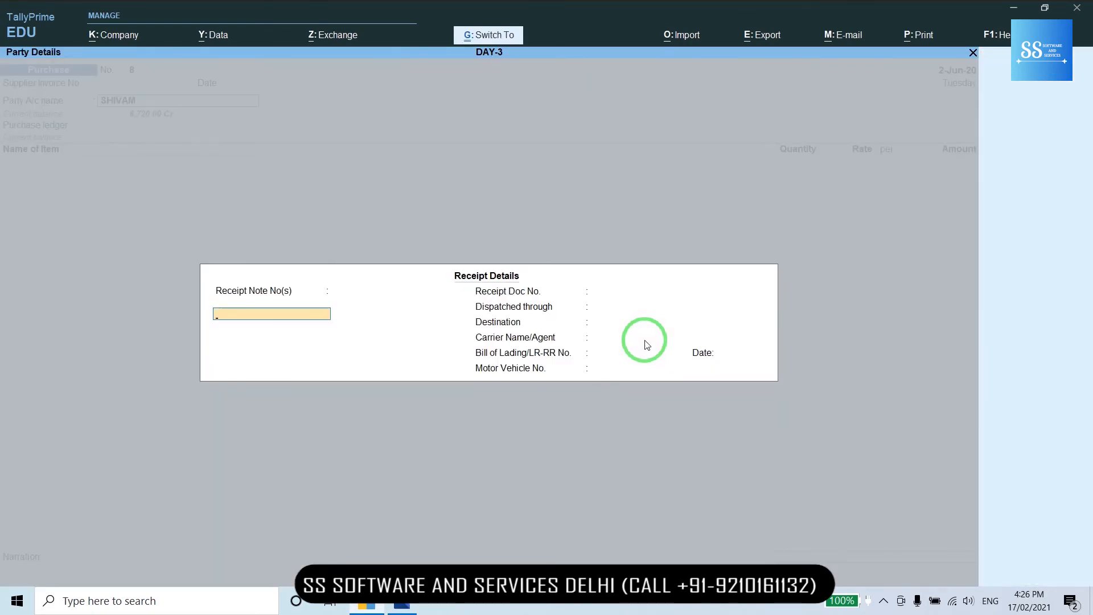
{"action": "key", "text": "ctrl+a"}
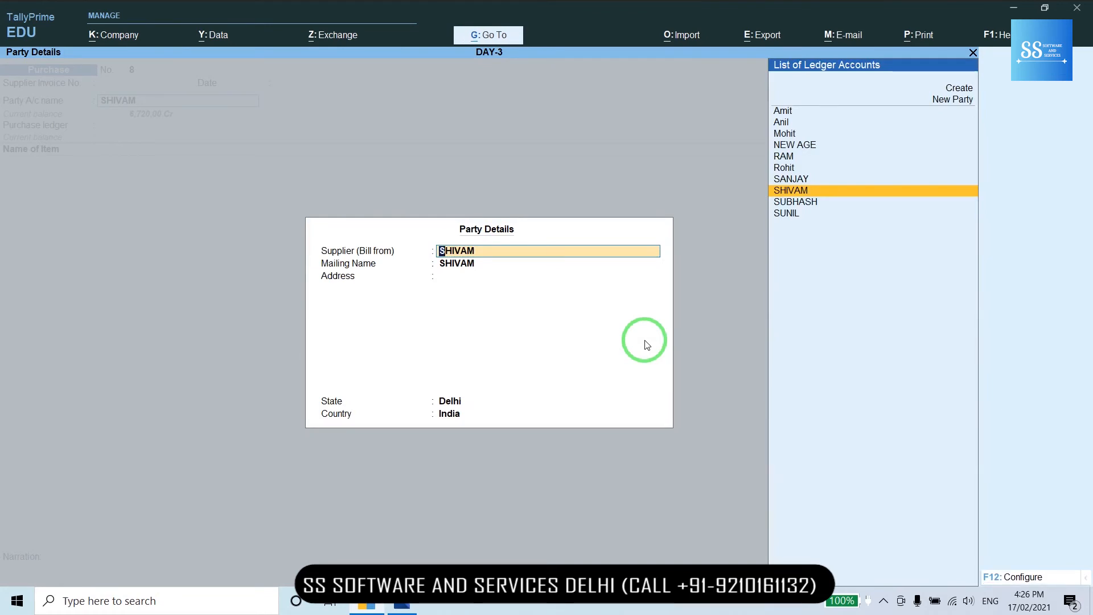
{"action": "key", "text": "ctrl+a"}
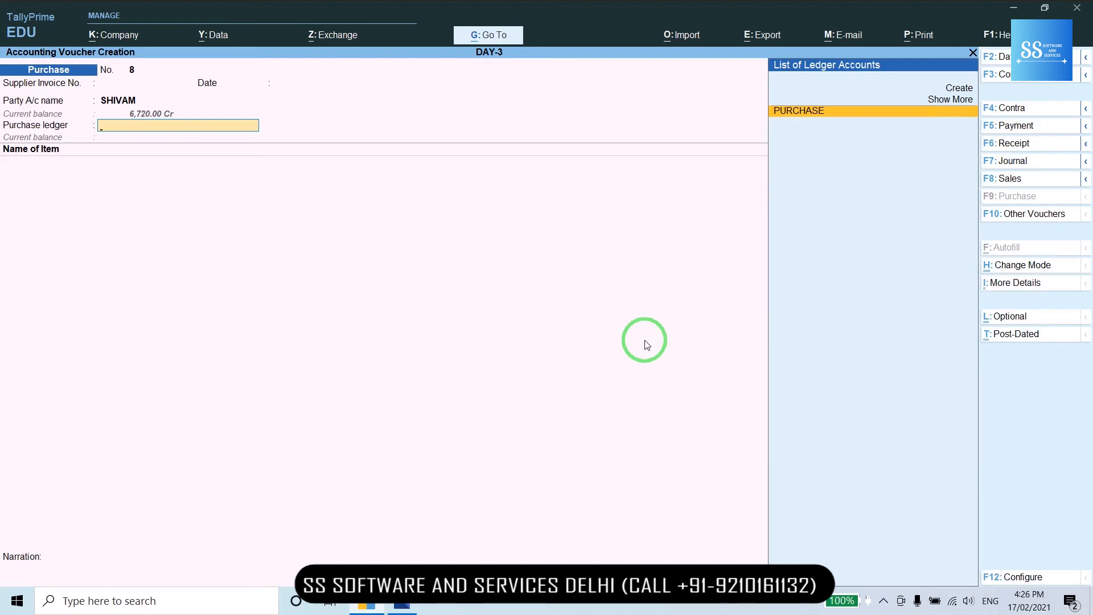
- Set PURCHASE as the purchase ledger, reviewing it and leaving it unchanged
{"action": "key", "text": "Return"}
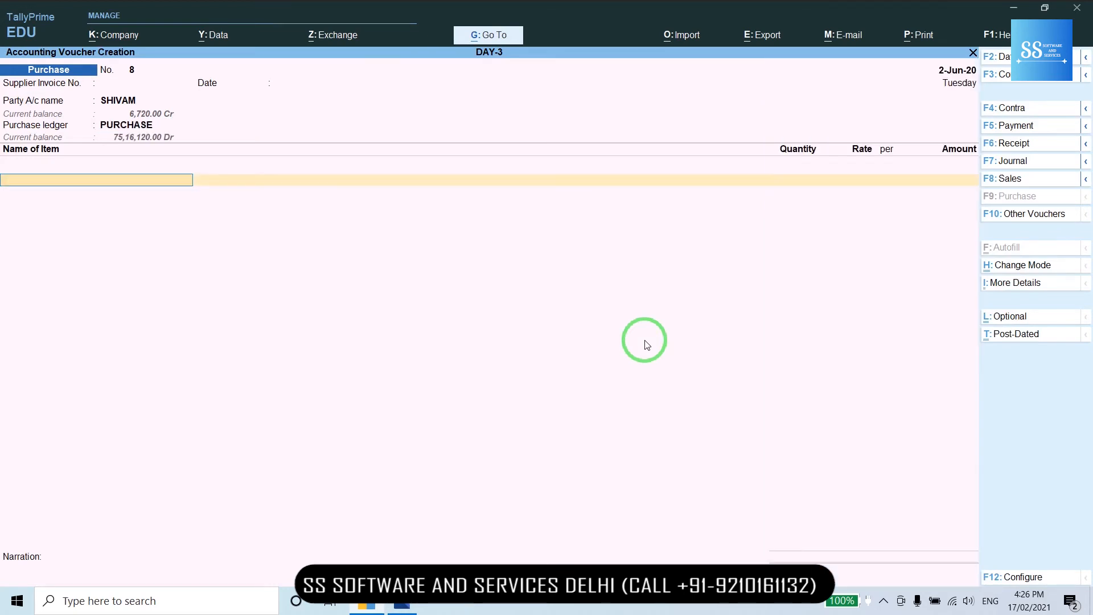
{"action": "key", "text": "BackSpace"}
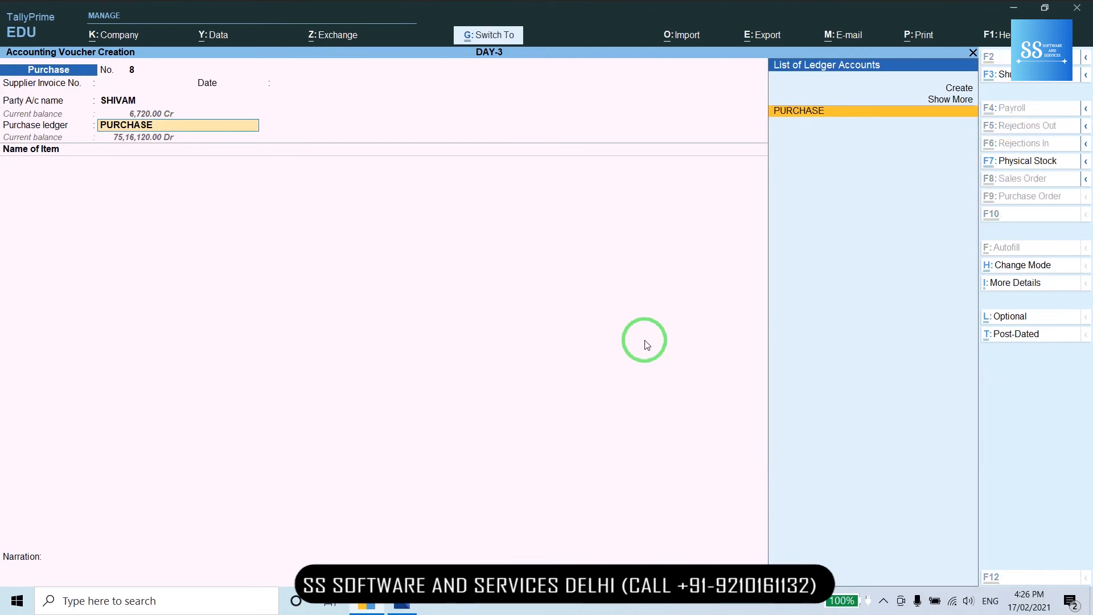
{"action": "key", "text": "ctrl+Return"}
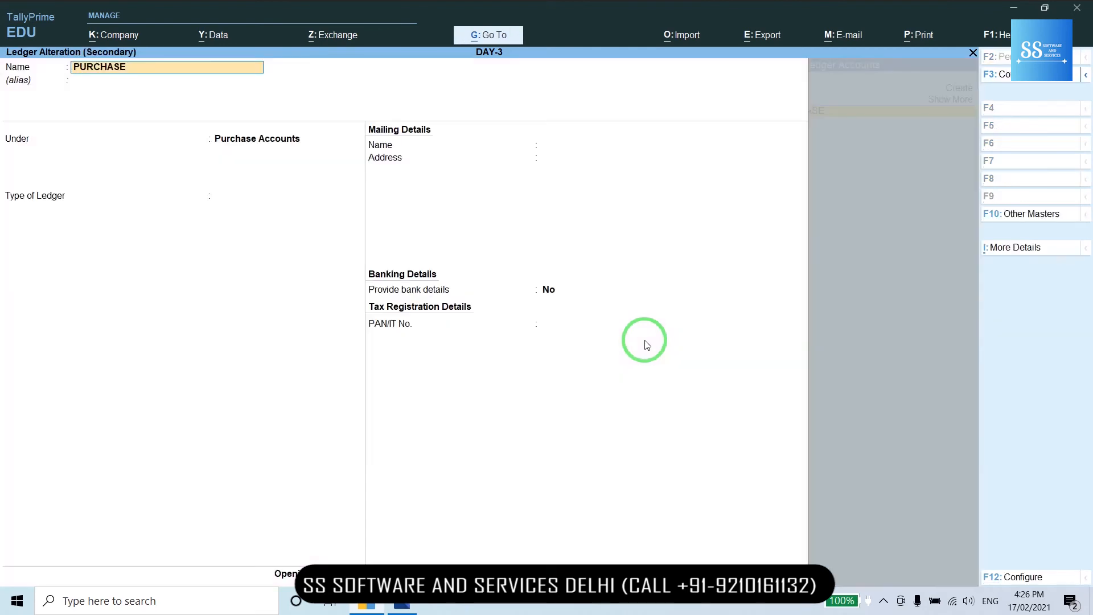
{"action": "key", "text": "ctrl"}
{"action": "key", "text": "ctrl+a"}
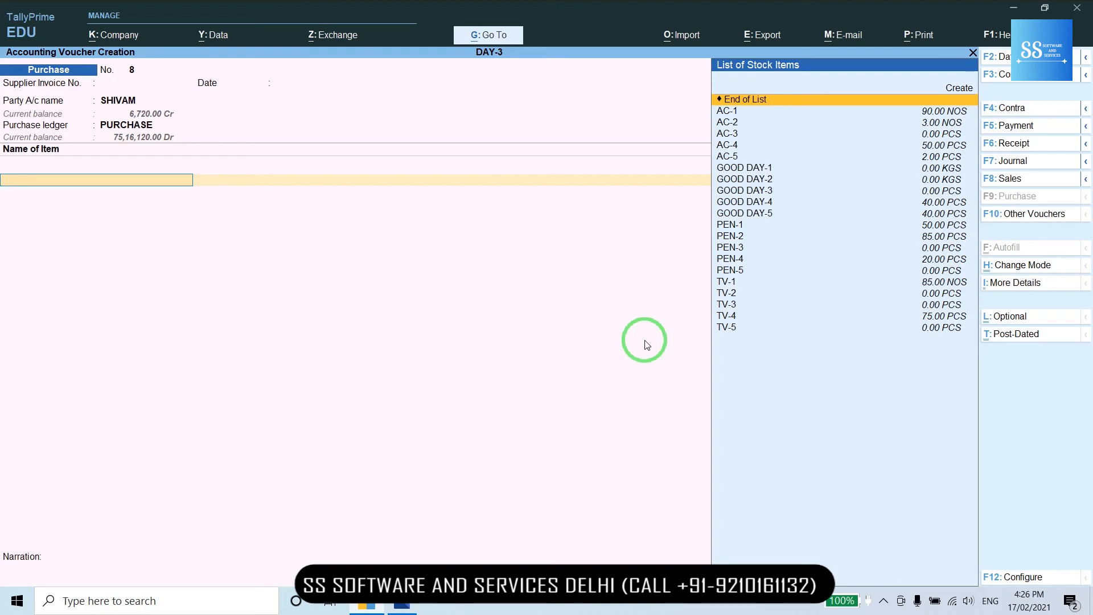
- Try AC-1 on the first item line, then return to the item name field
{"action": "key", "text": "Down"}
{"action": "key", "text": "Return"}
{"action": "key", "text": "BackSpace"}
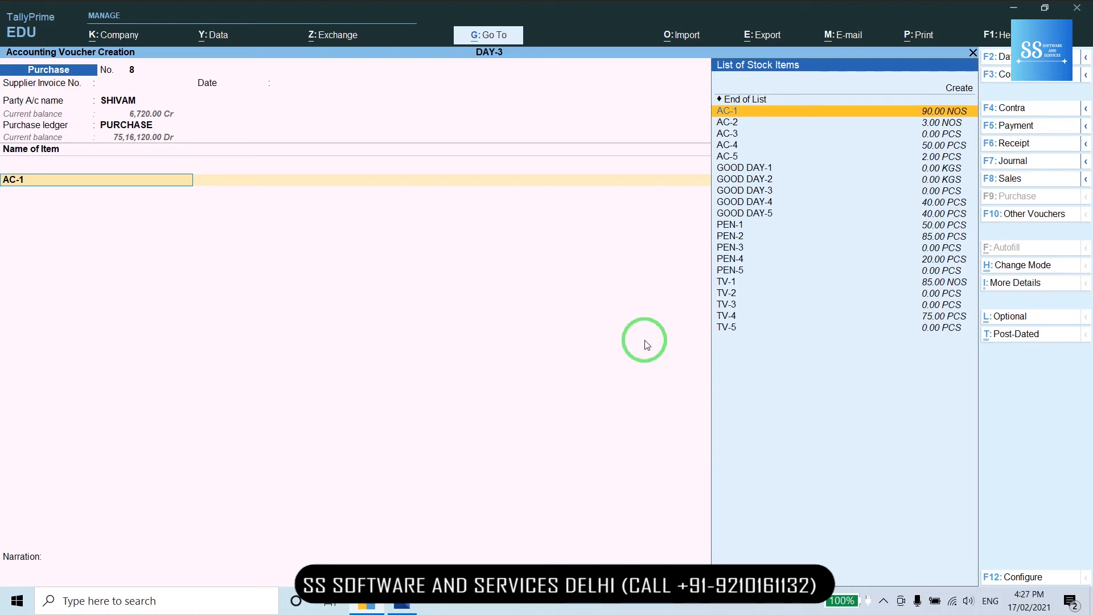
{"action": "key", "text": "Return"}
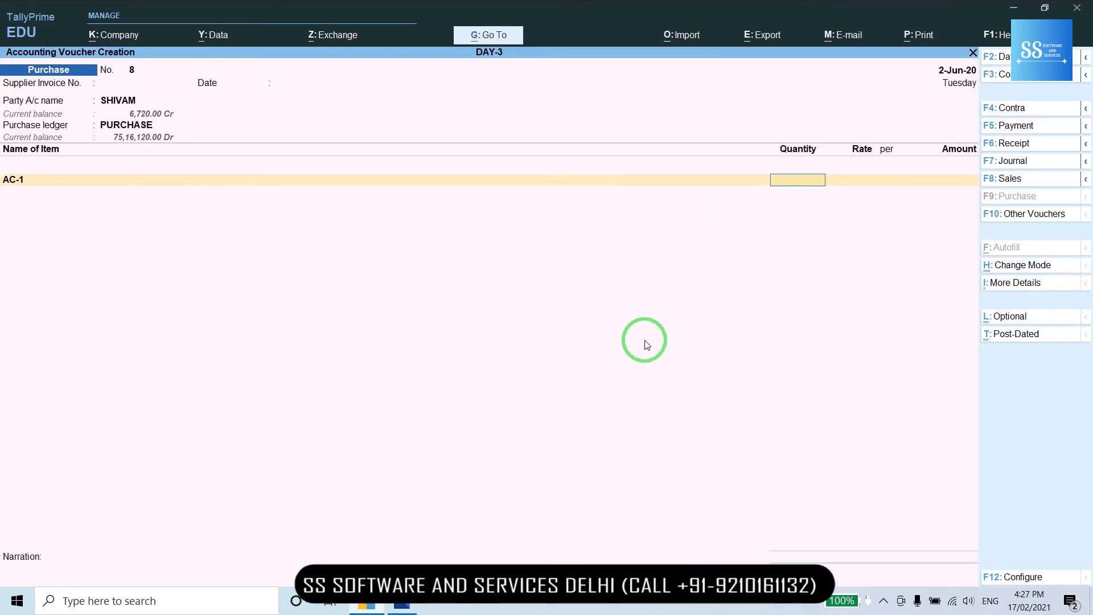
{"action": "key", "text": "BackSpace"}
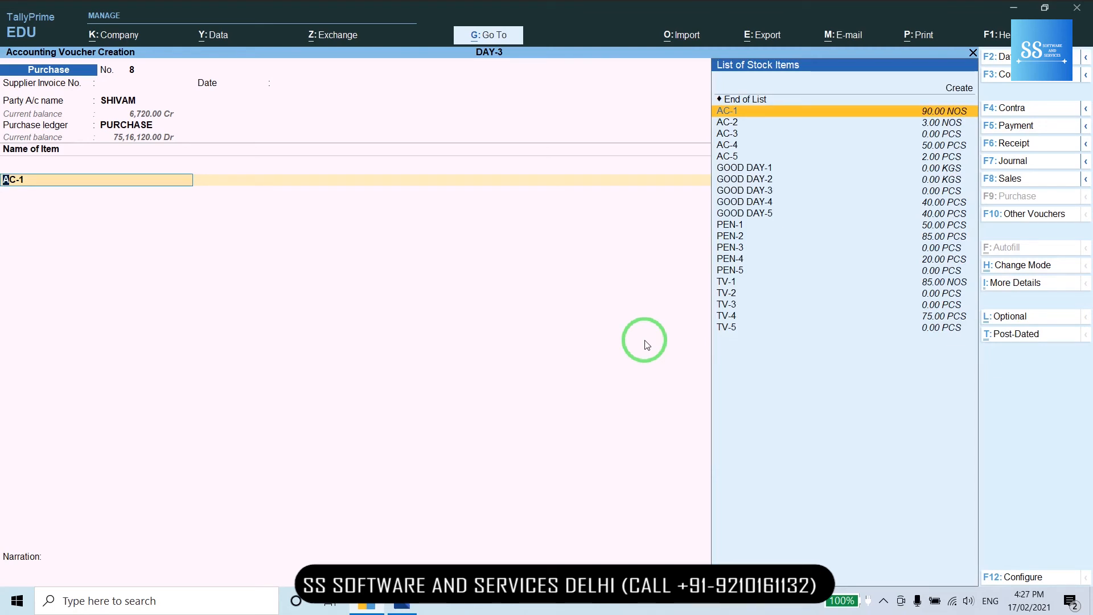
{"action": "key", "text": "Return"}
{"action": "key", "text": "Return"}
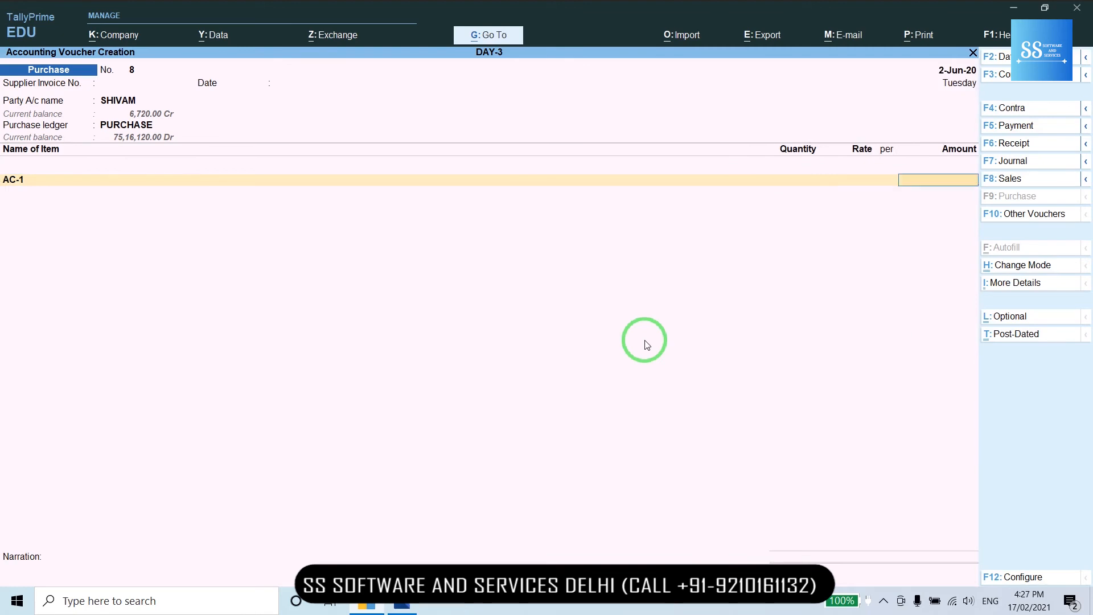
{"action": "key", "text": "BackSpace"}
{"action": "key", "text": "BackSpace"}
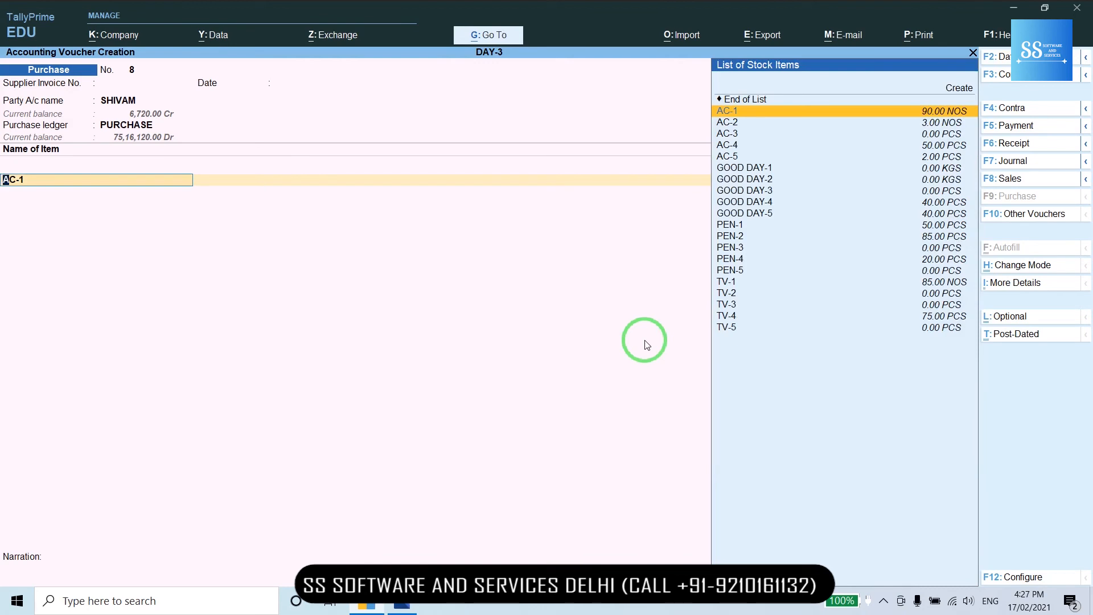
{"action": "key", "text": "alt+c"}
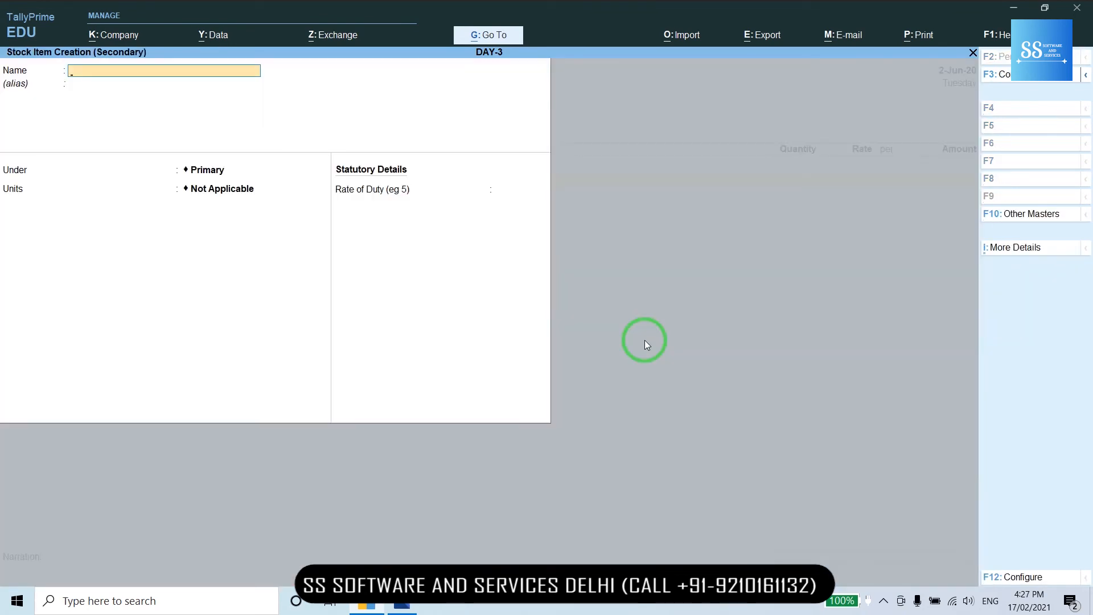
- Create stock item ITEM-1 with units Not Applicable and zero duty, then revisit its item line
{"action": "type", "text": "ITEM-1"}
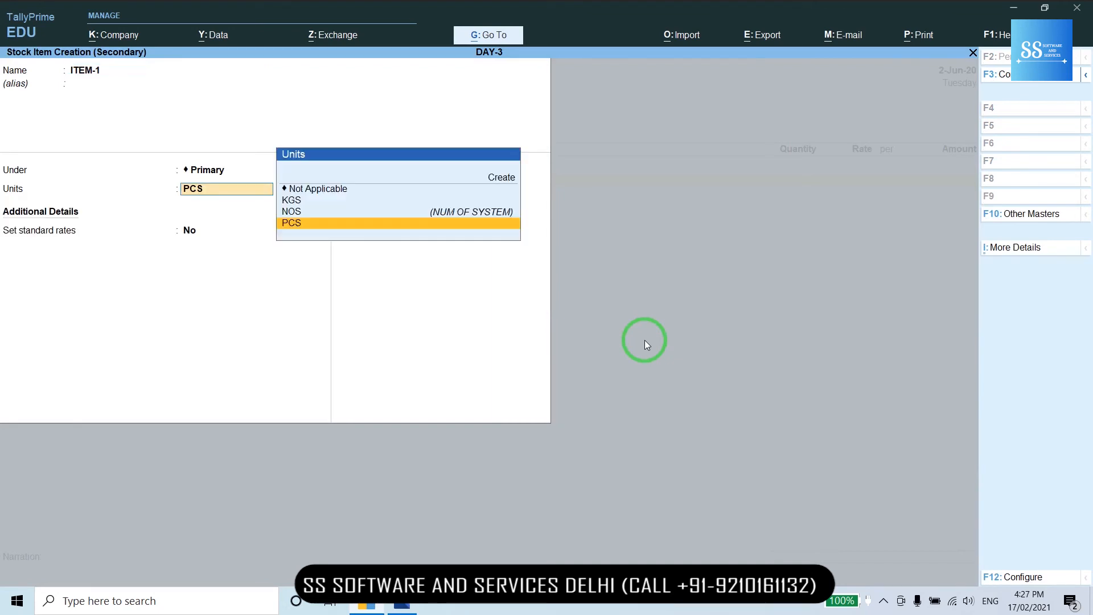
{"action": "key", "text": "Up"}
{"action": "key", "text": "Up"}
{"action": "key", "text": "Up"}
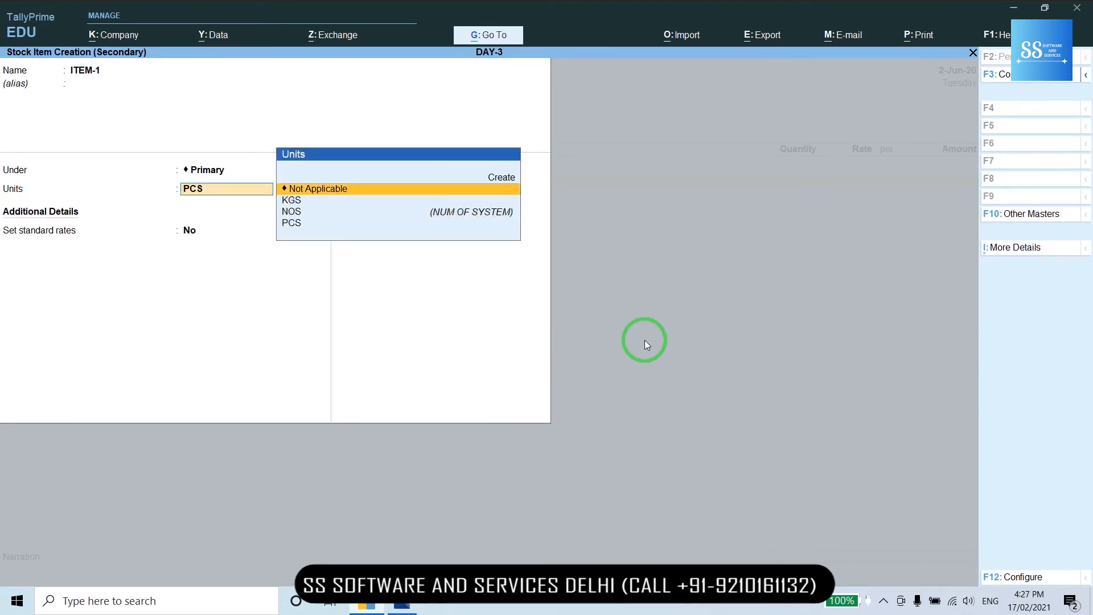
{"action": "key", "text": "Return"}
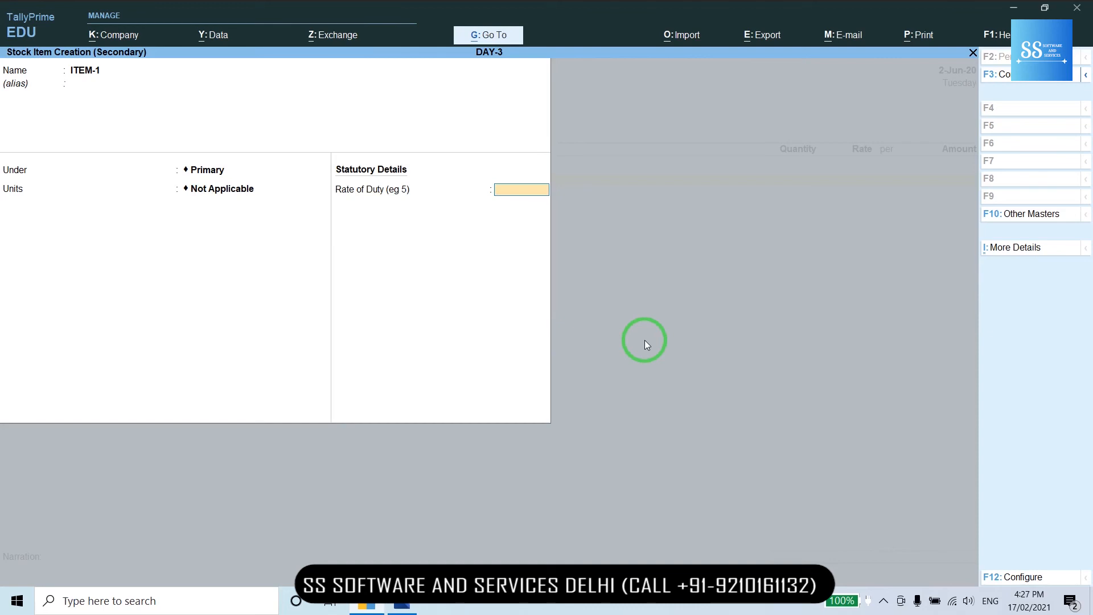
{"action": "key", "text": "Return"}
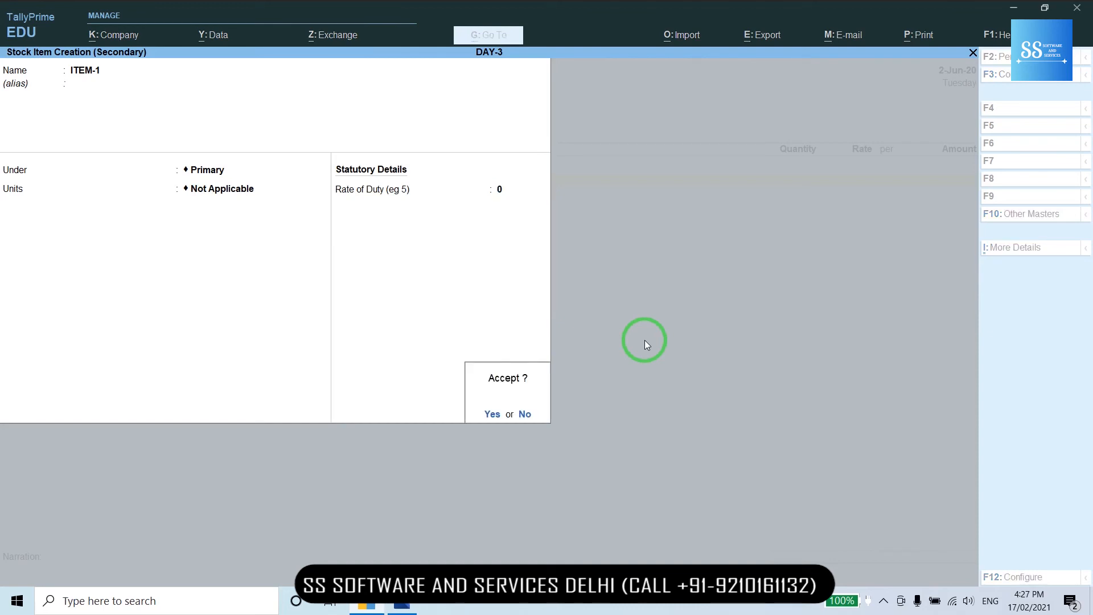
{"action": "key", "text": "Return"}
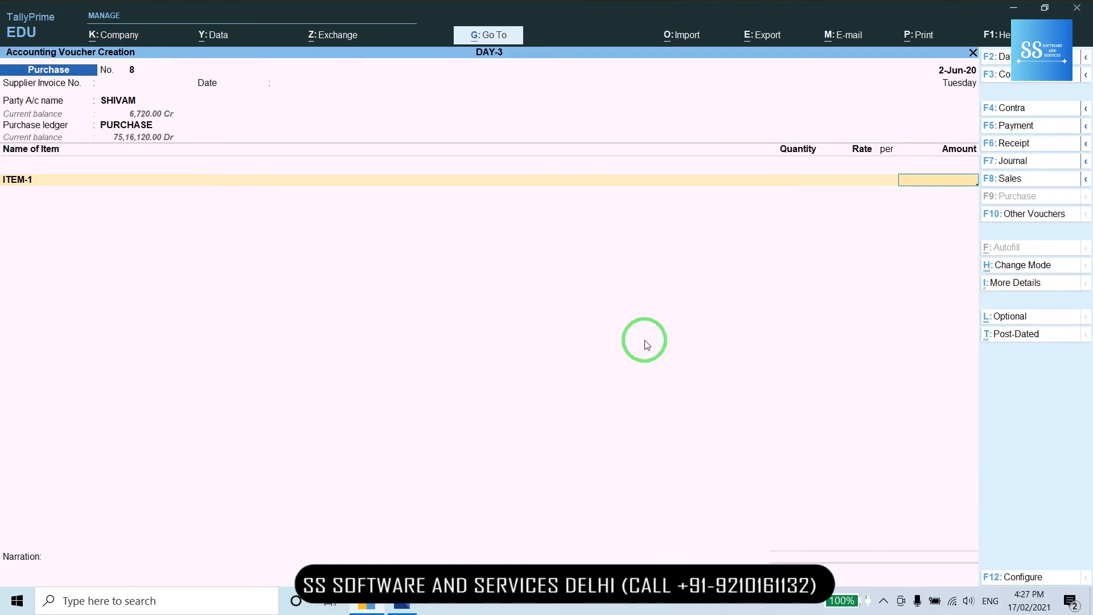
{"action": "key", "text": "BackSpace"}
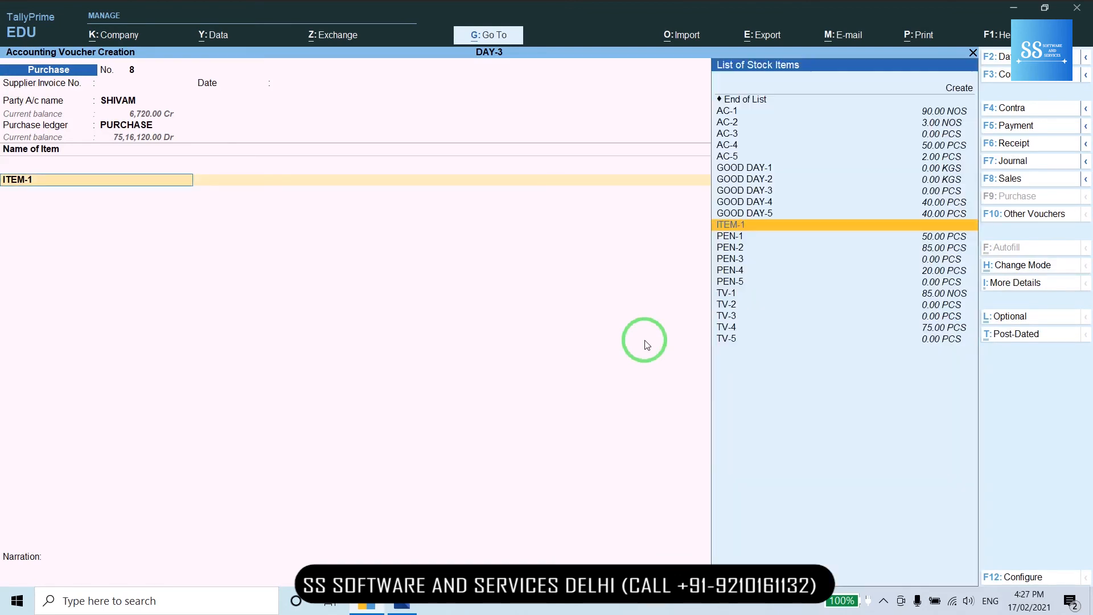
{"action": "key", "text": "BackSpace"}
{"action": "key", "text": "Return"}
{"action": "key", "text": "Return"}
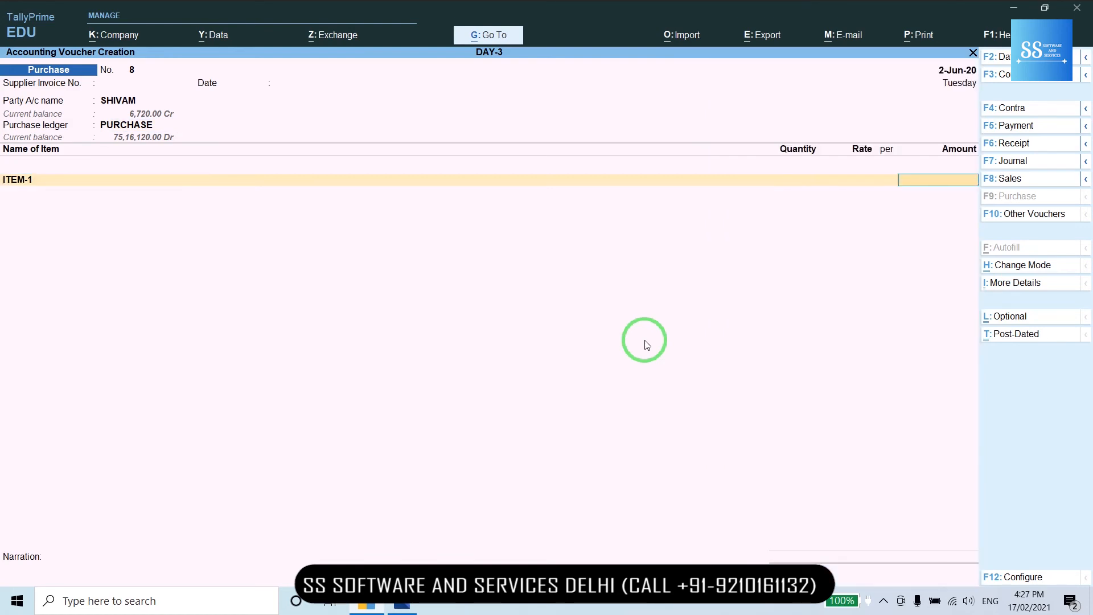
{"action": "key", "text": "BackSpace"}
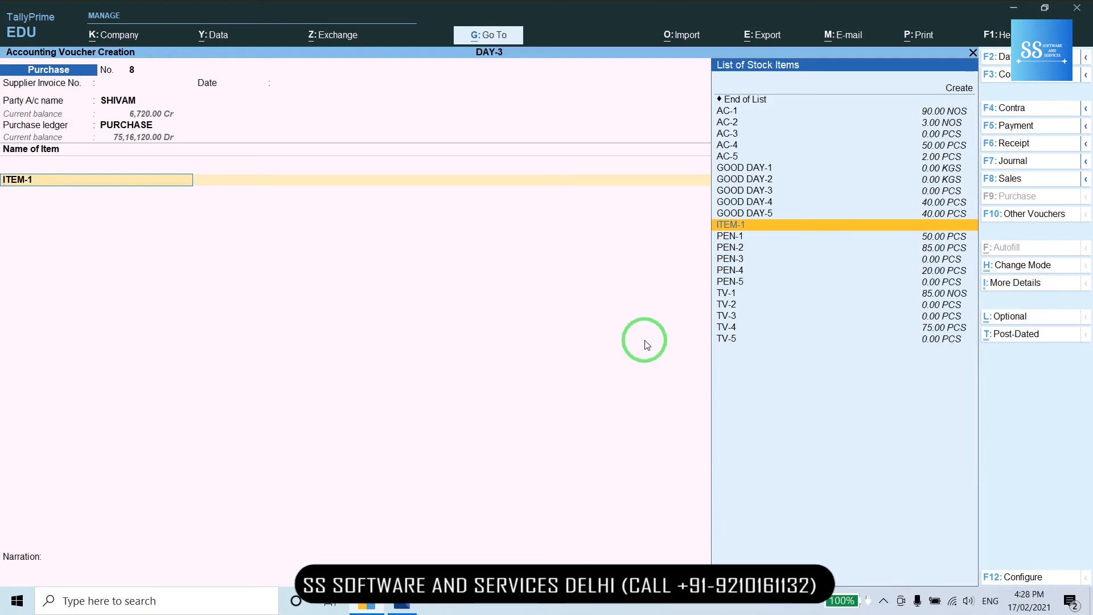
- Alter ITEM-1 to use PCS units, then select it on the first line and move to quantity
{"action": "key", "text": "ctrl+Return"}
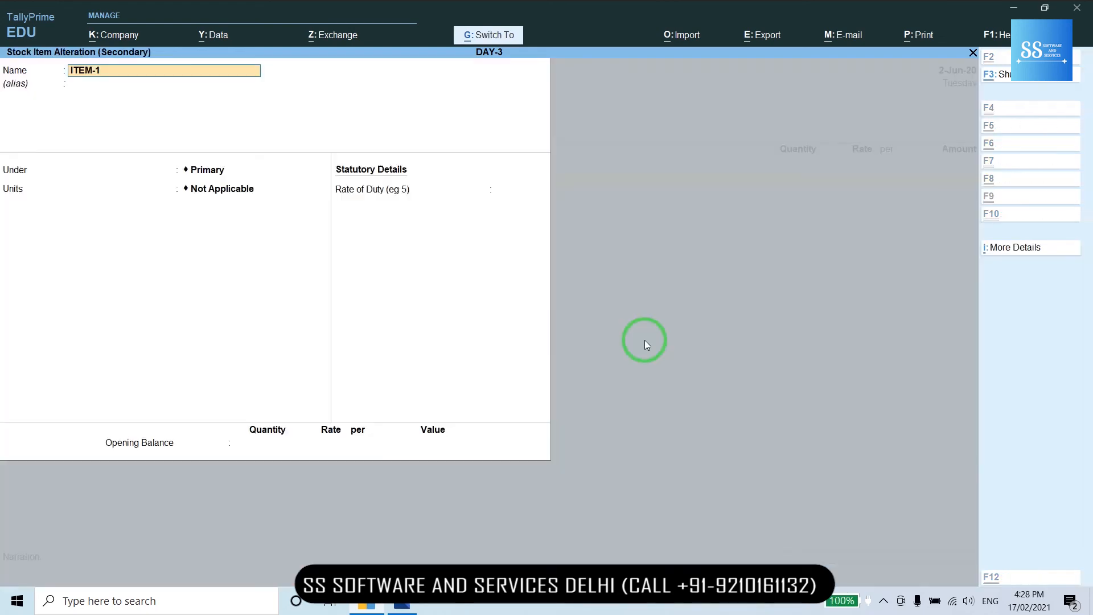
{"action": "key", "text": "Return"}
{"action": "key", "text": "Return"}
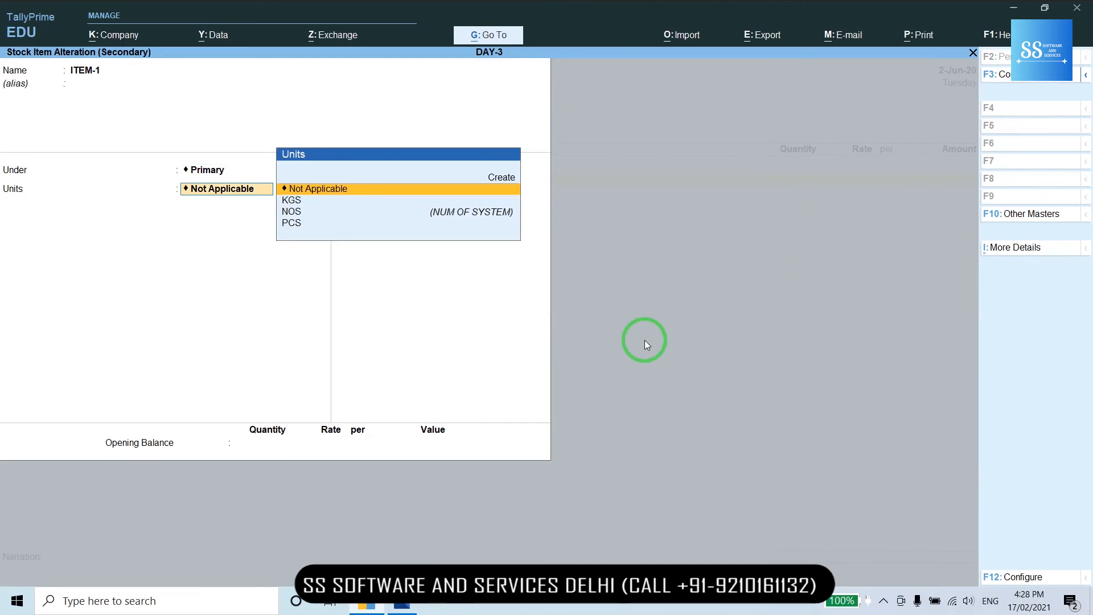
{"action": "key", "text": "Down"}
{"action": "key", "text": "Down"}
{"action": "key", "text": "Down"}
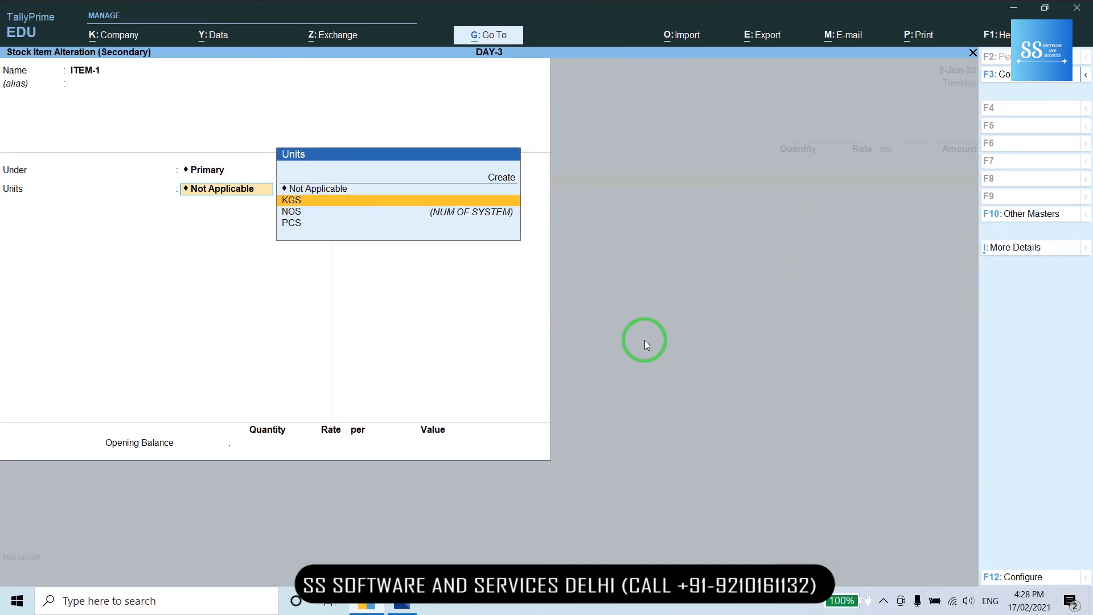
{"action": "key", "text": "Return"}
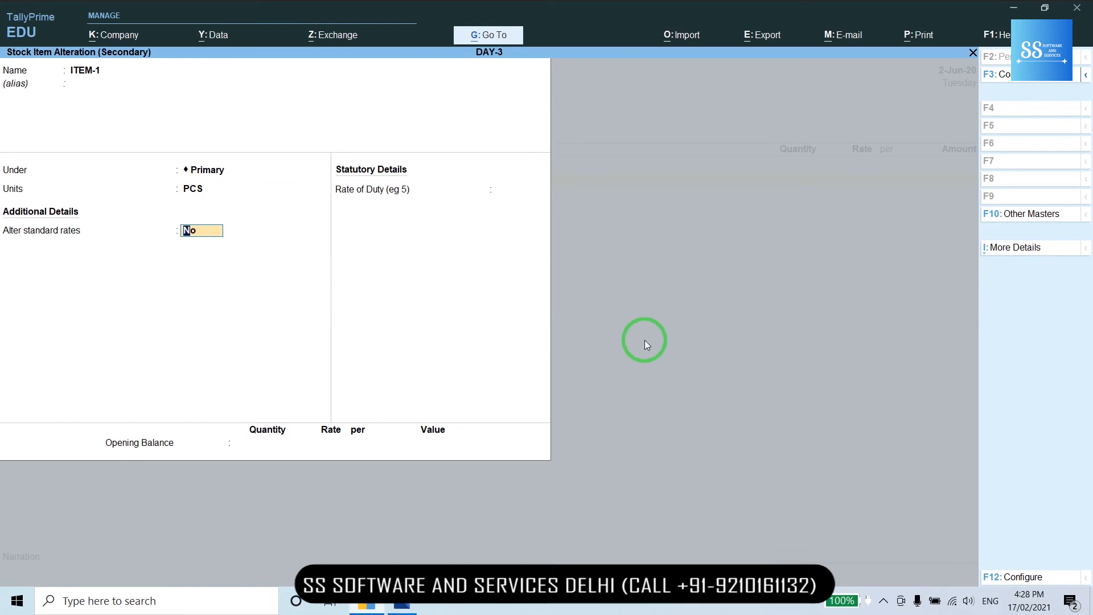
{"action": "key", "text": "ctrl"}
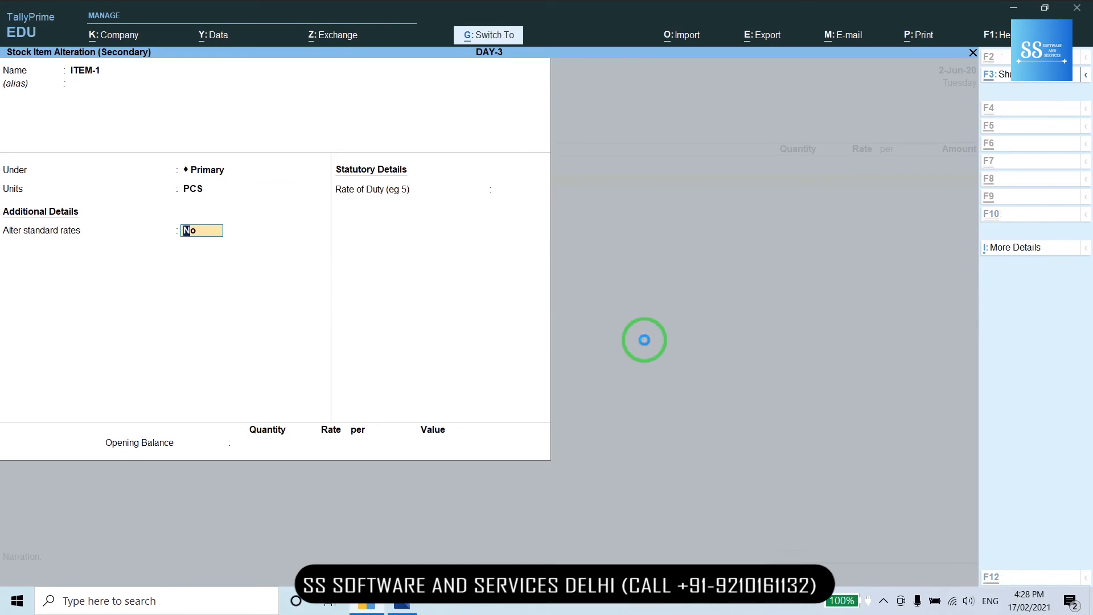
{"action": "key", "text": "ctrl+a"}
{"action": "key", "text": "Return"}
- Complete ITEM-1 with quantity 125 PCS at rate 60 and start a new item line
{"action": "type", "text": "125"}
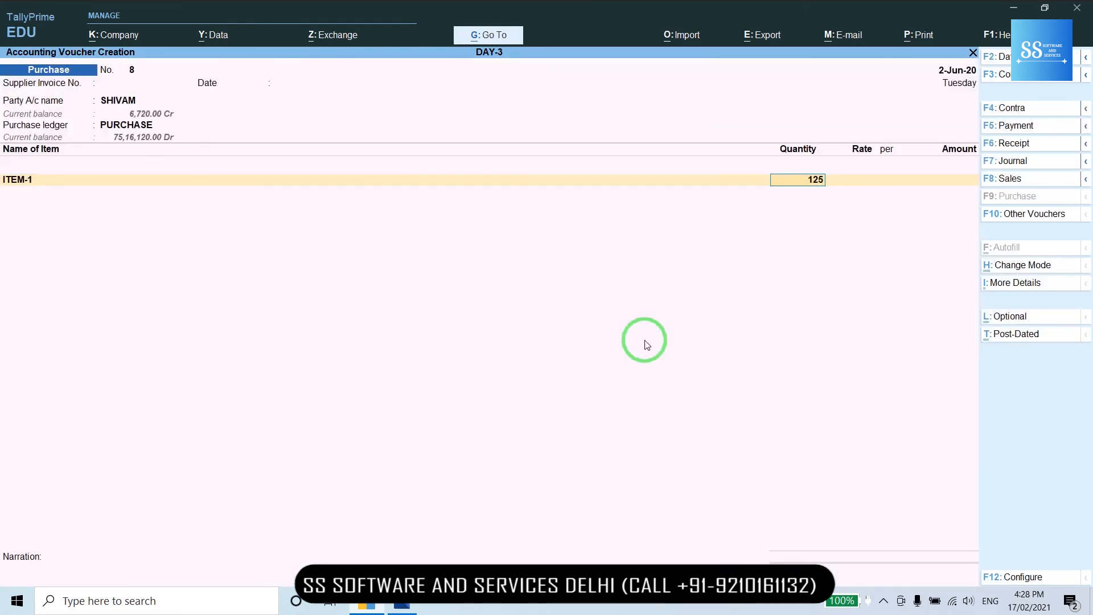
{"action": "key", "text": "Return"}
{"action": "type", "text": "60"}
{"action": "key", "text": "Return"}
{"action": "key", "text": "Return"}
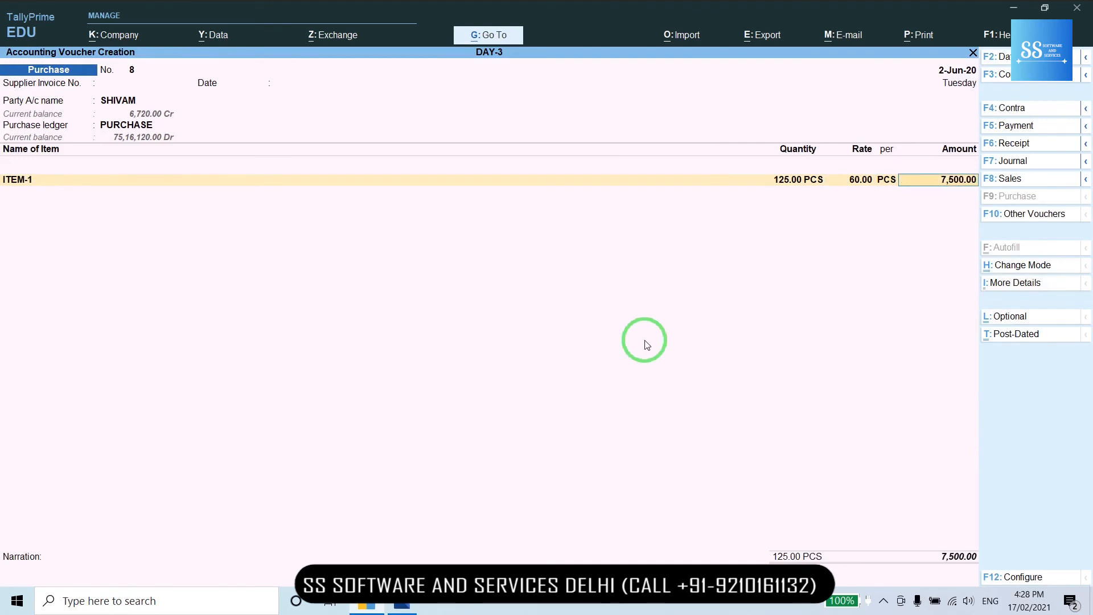
{"action": "key", "text": "Return"}
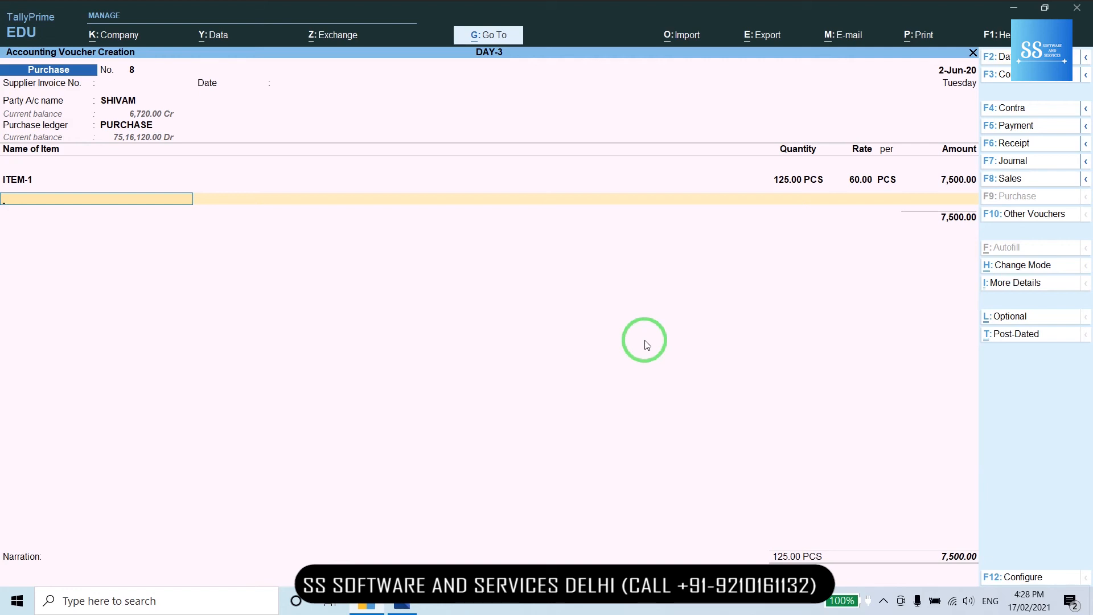
- Add AC-2 with quantity 150 NOS at the rate of 200
{"action": "key", "text": "Down"}
{"action": "key", "text": "Down"}
{"action": "key", "text": "Down"}
{"action": "key", "text": "Down"}
{"action": "key", "text": "Down"}
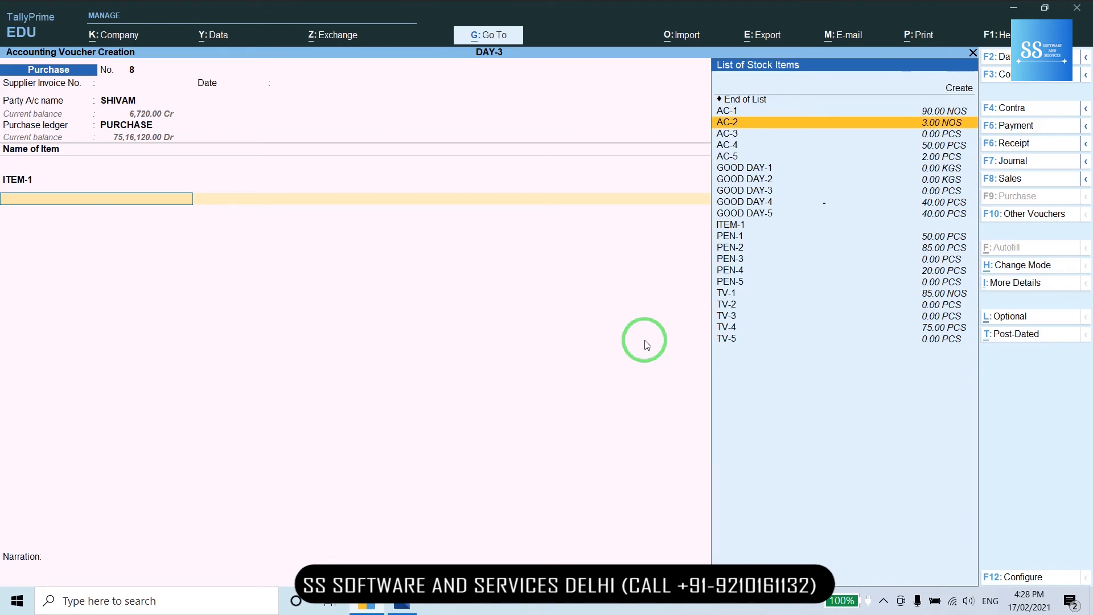
{"action": "key", "text": "Return"}
{"action": "type", "text": "150"}
{"action": "key", "text": "Return"}
{"action": "key", "text": "Return"}
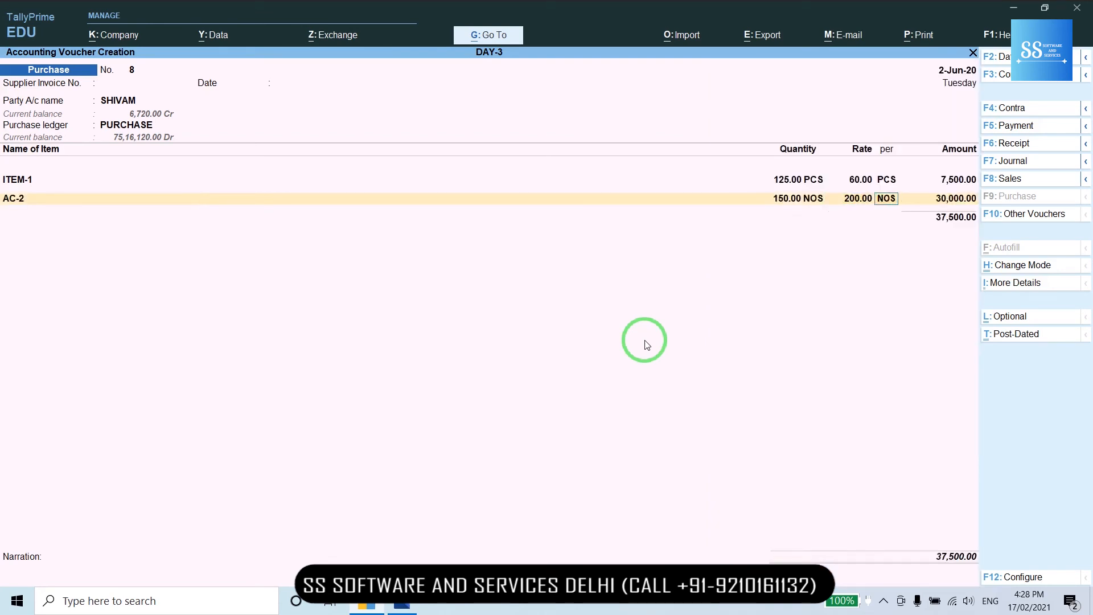
{"action": "key", "text": "Return"}
{"action": "key", "text": "Return"}
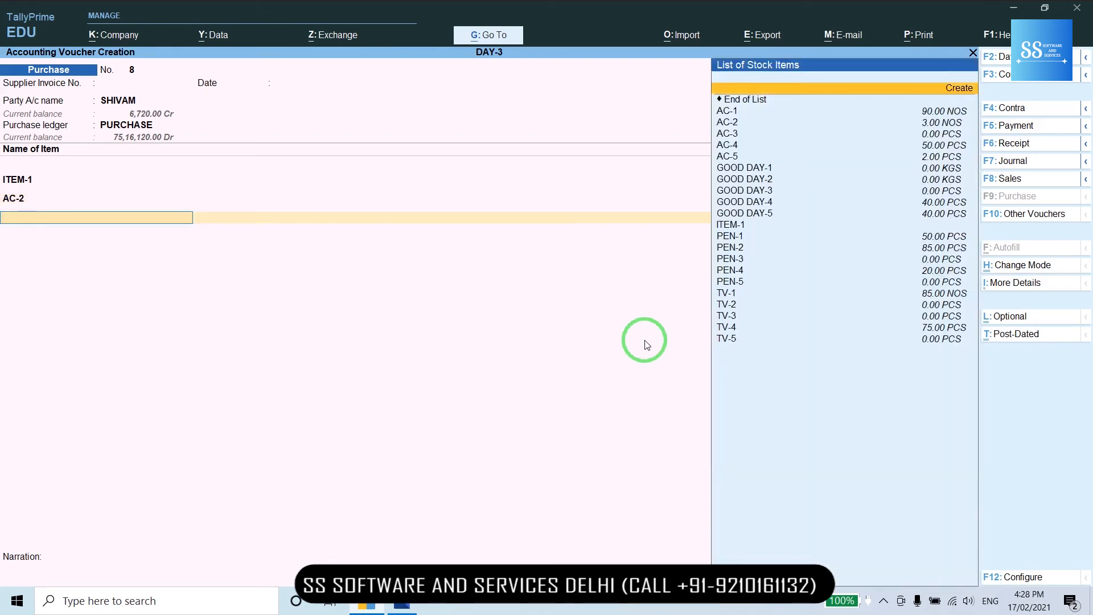
- Start an AC-4 line with quantity 50
{"action": "key", "text": "Down"}
{"action": "key", "text": "Down"}
{"action": "key", "text": "Down"}
{"action": "key", "text": "Down"}
{"action": "key", "text": "Down"}
{"action": "key", "text": "Return"}
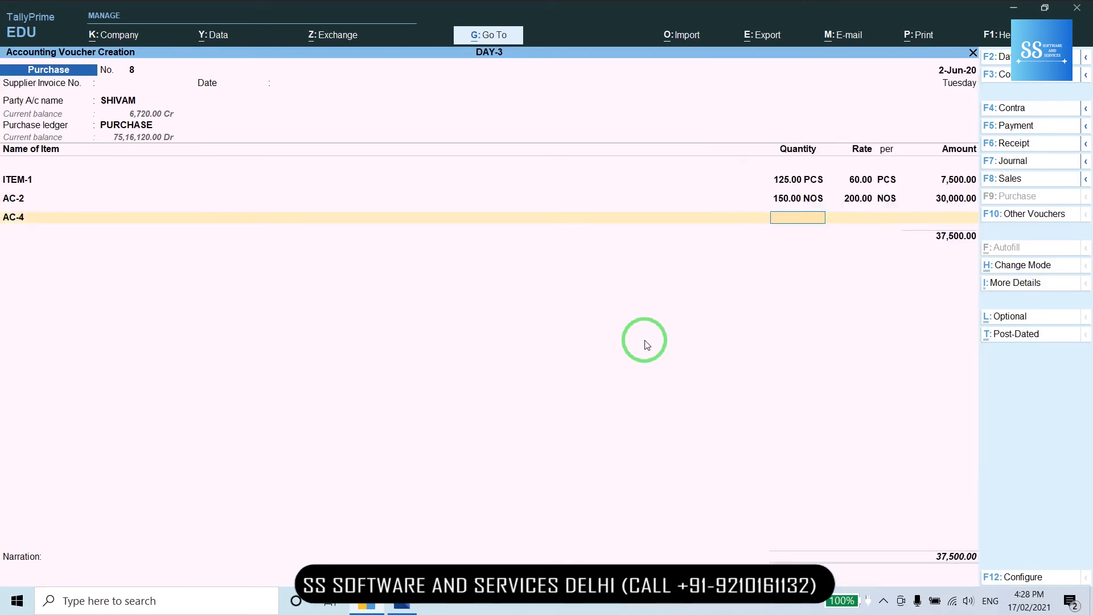
{"action": "type", "text": "50"}
{"action": "key", "text": "Return"}
{"action": "key", "text": "Return"}
{"action": "key", "text": "Return"}
{"action": "key", "text": "Return"}
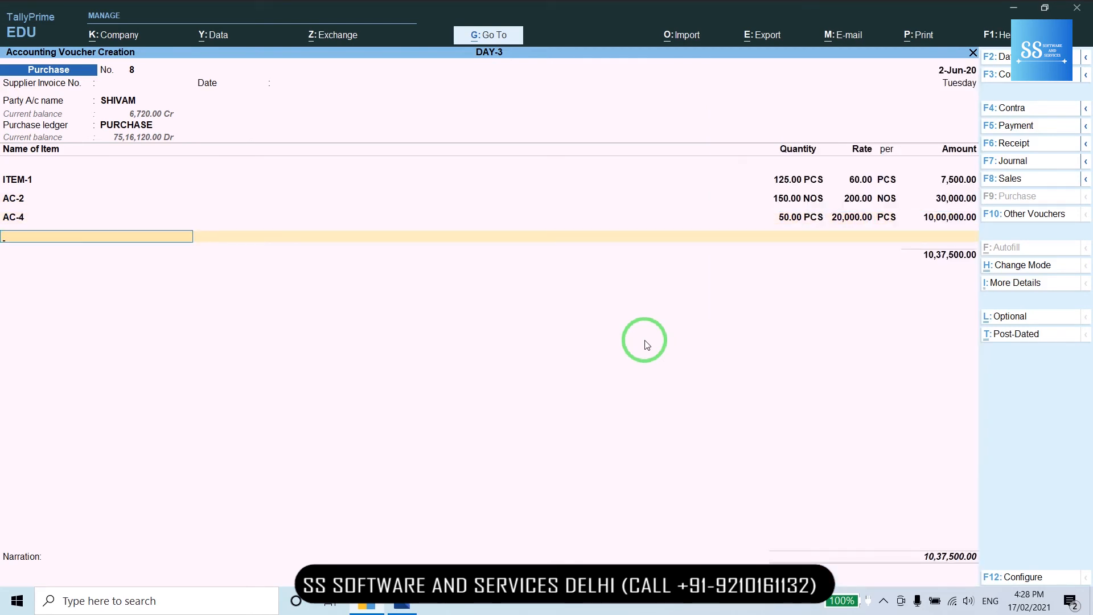
- Delete the AC-4 line so voucher 8 keeps only ITEM-1 and AC-2
{"action": "key", "text": "BackSpace"}
{"action": "key", "text": "BackSpace"}
{"action": "key", "text": "BackSpace"}
{"action": "key", "text": "BackSpace"}
{"action": "key", "text": "BackSpace"}
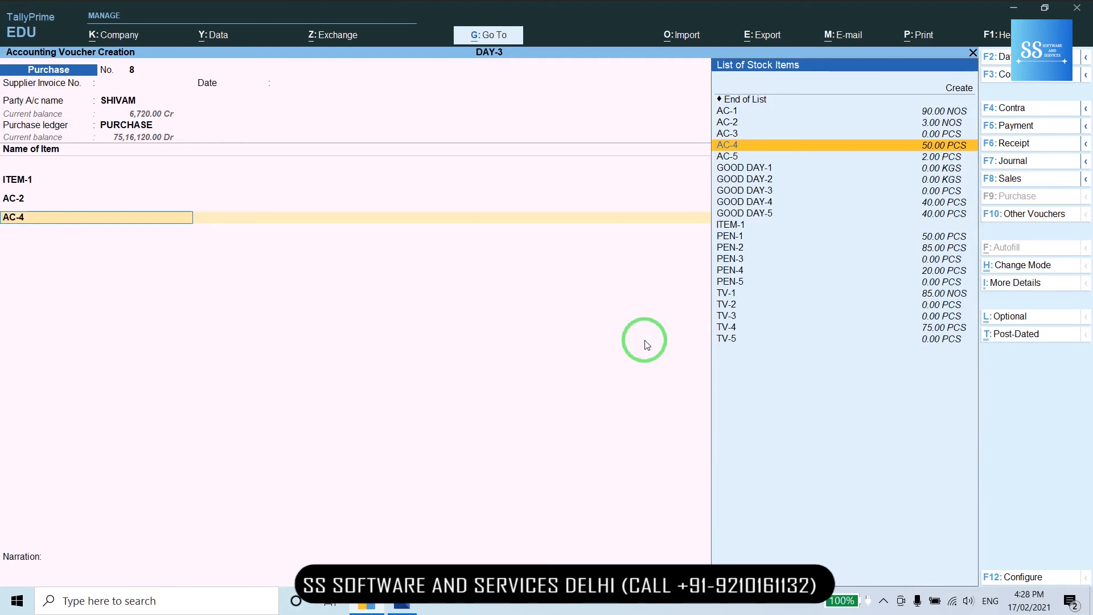
{"action": "key", "text": "ctrl+d"}
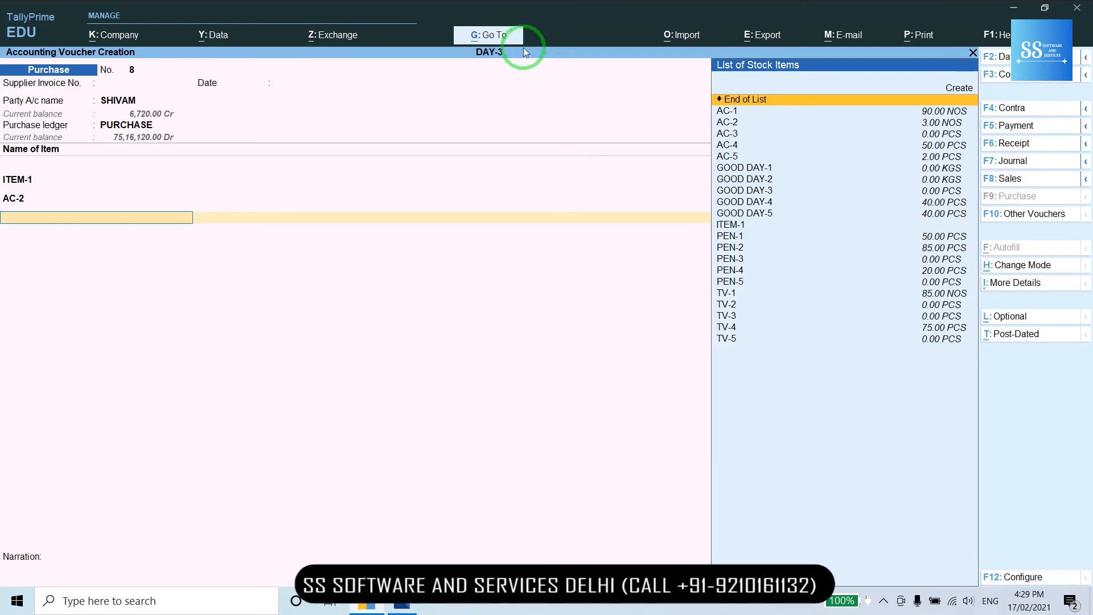
- Jump to the Ledger Vouchers report and select the PURCHASE ledger by typing 'pu'
{"action": "left_click", "coordinate": [502, 39]}
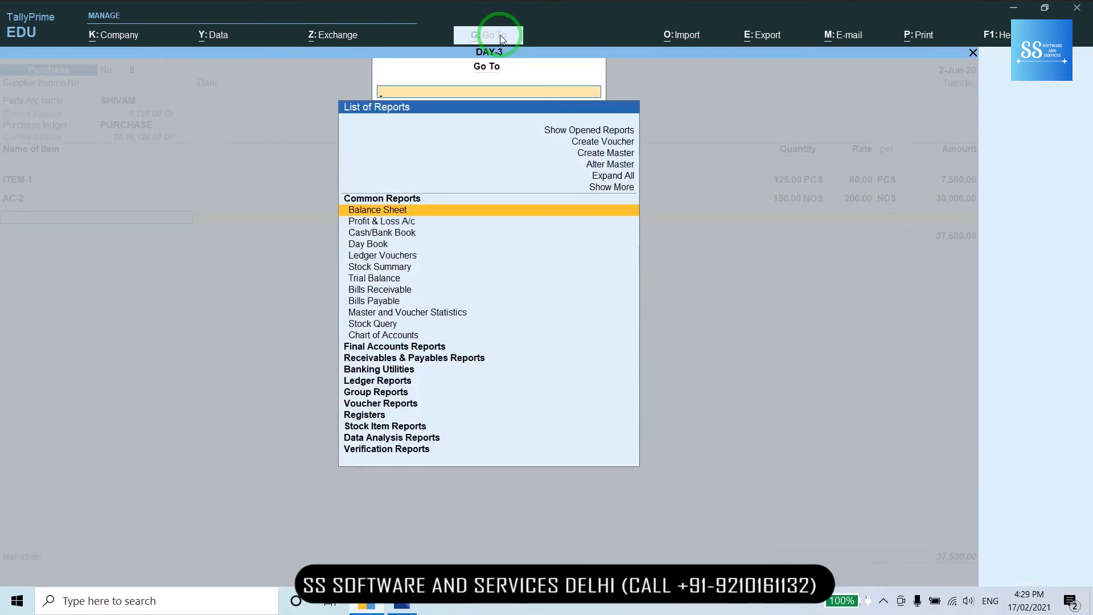
{"action": "key", "text": "Down"}
{"action": "key", "text": "Down"}
{"action": "key", "text": "Down"}
{"action": "key", "text": "Down"}
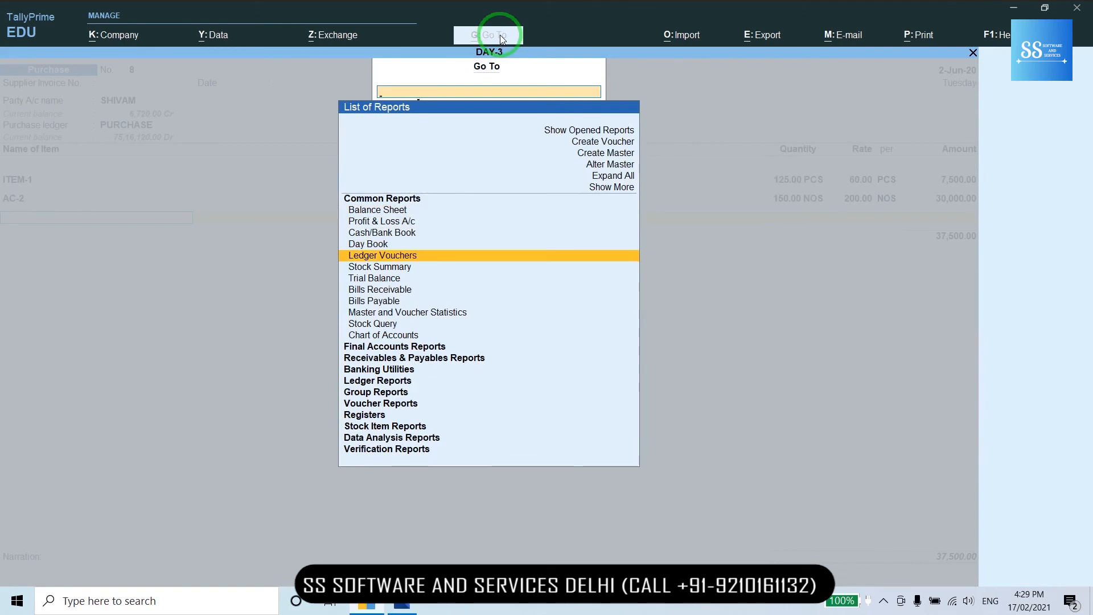
{"action": "key", "text": "Return"}
{"action": "type", "text": "pu"}
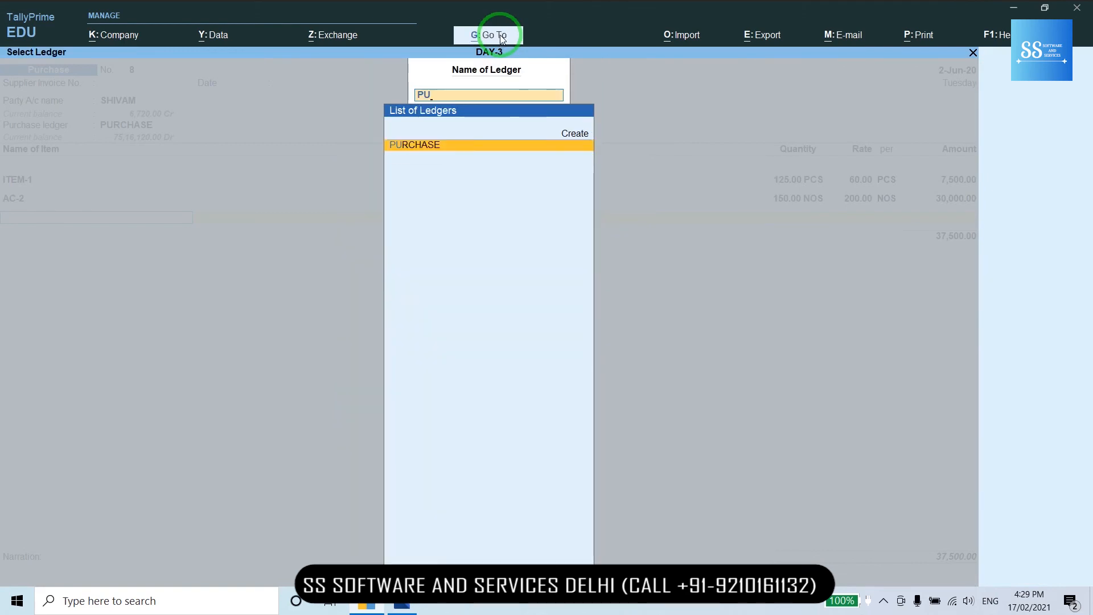
{"action": "key", "text": "Return"}
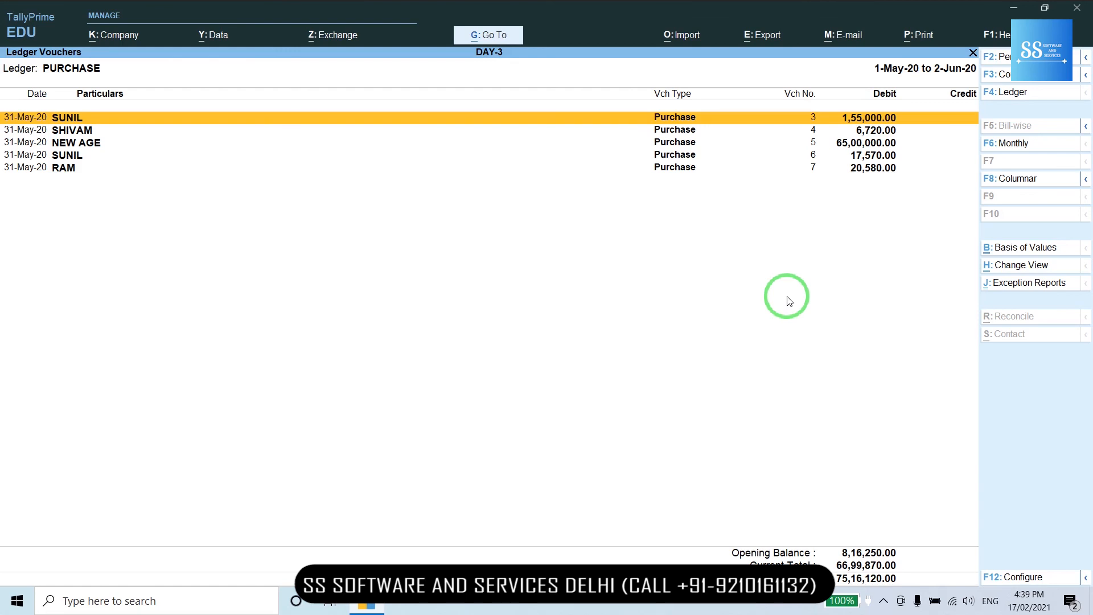
- Change the report period so it starts on 1-4-2020
{"action": "key", "text": "alt+F2"}
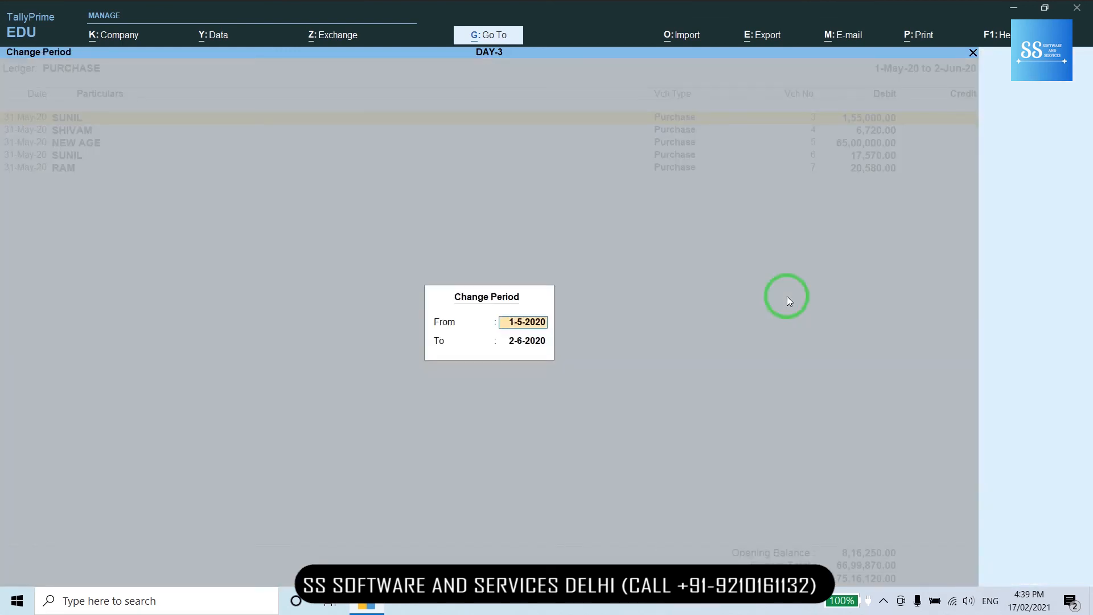
{"action": "type", "text": "1-4-2020"}
{"action": "key", "text": "Return"}
{"action": "key", "text": "Return"}
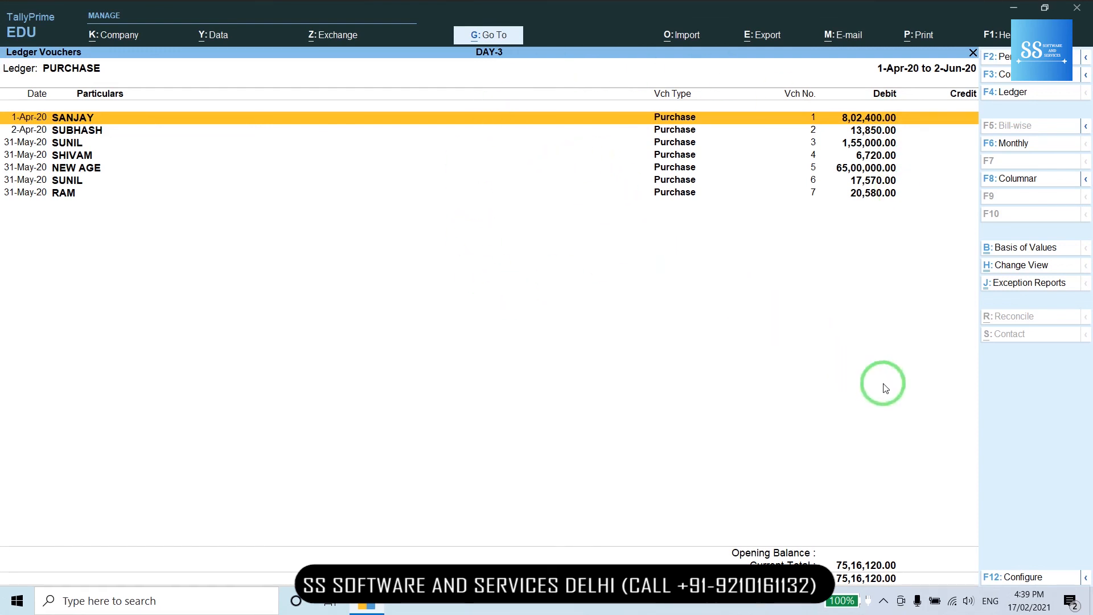
- In the report configuration, set Show Narrations to Yes and keep Condensed format and the remaining settings
{"action": "left_click", "coordinate": [1016, 578]}
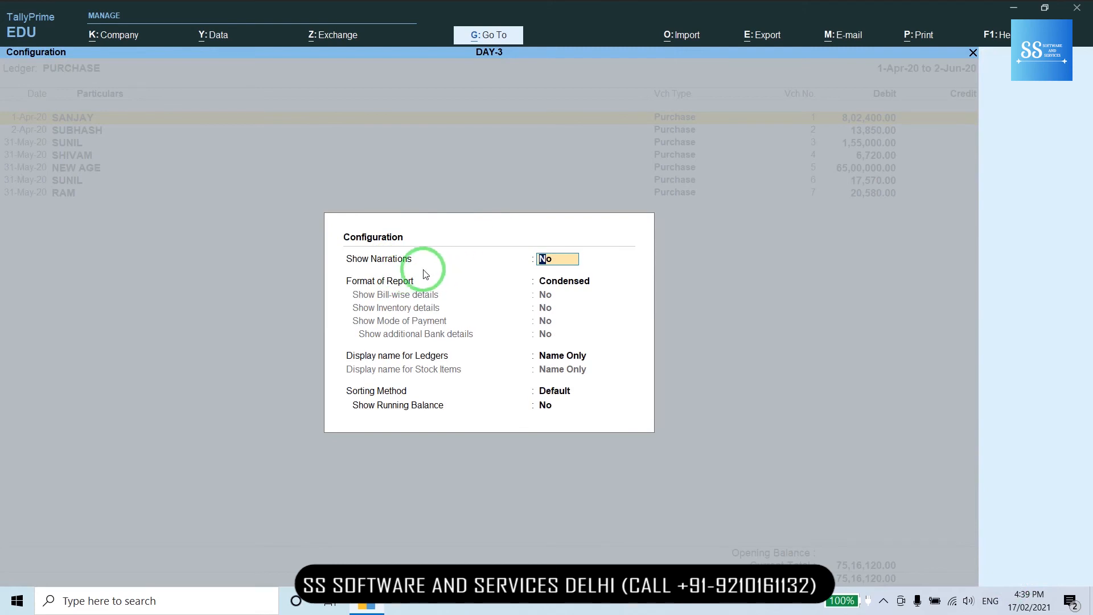
{"action": "type", "text": "Y"}
{"action": "key", "text": "Return"}
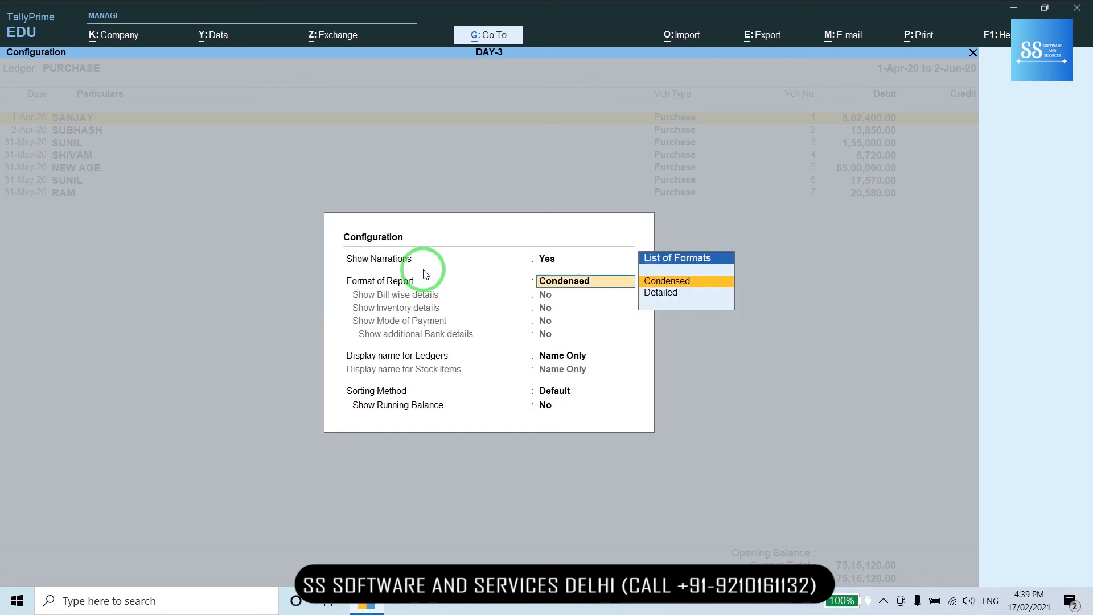
{"action": "key", "text": "Return"}
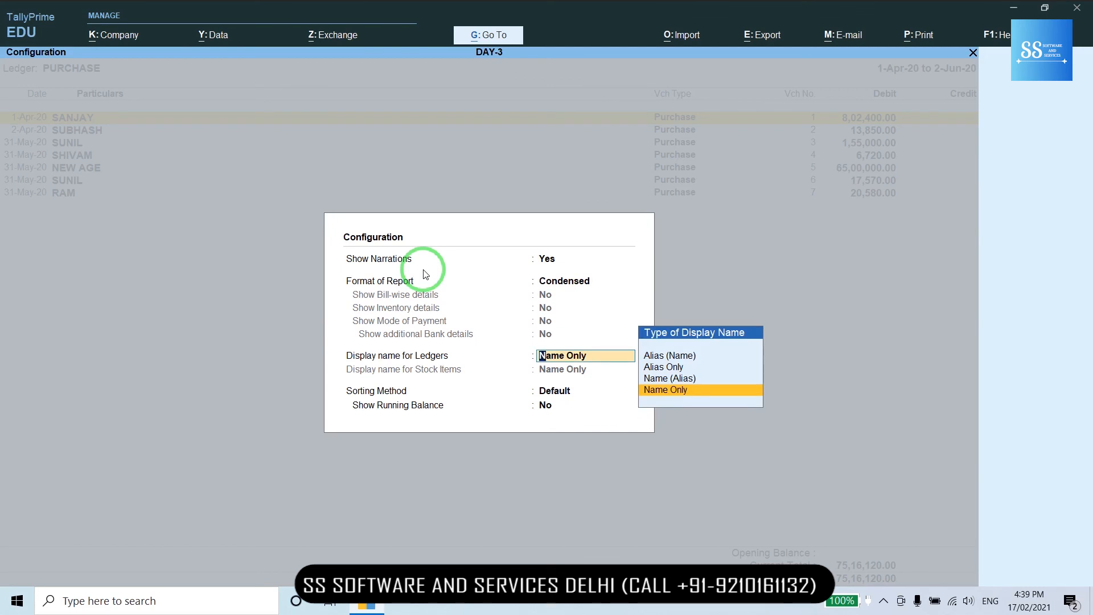
{"action": "key", "text": "Return"}
{"action": "key", "text": "Return"}
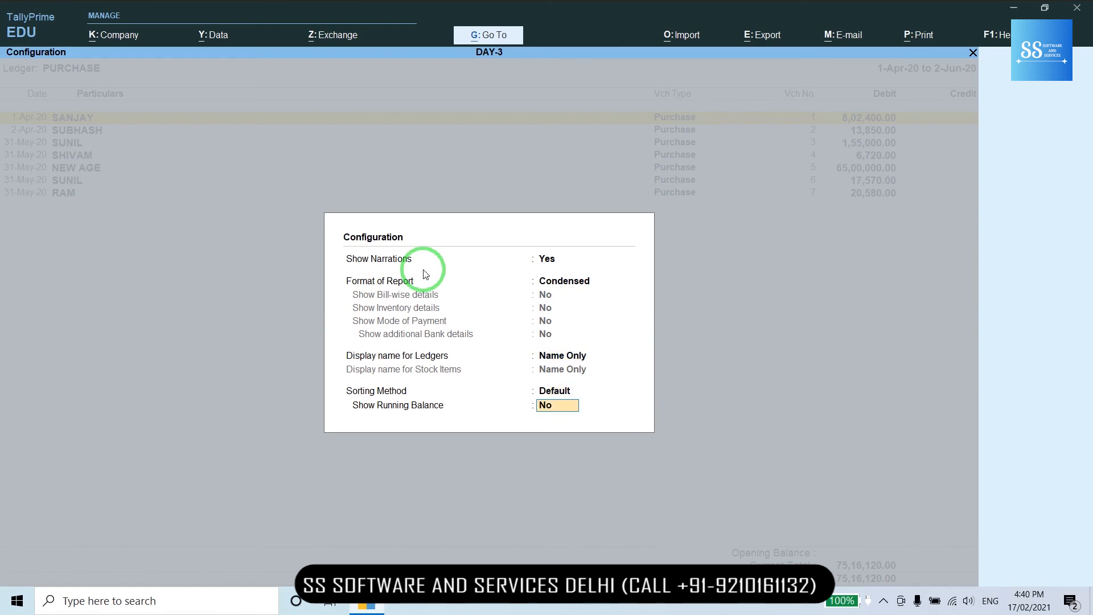
{"action": "key", "text": "Return"}
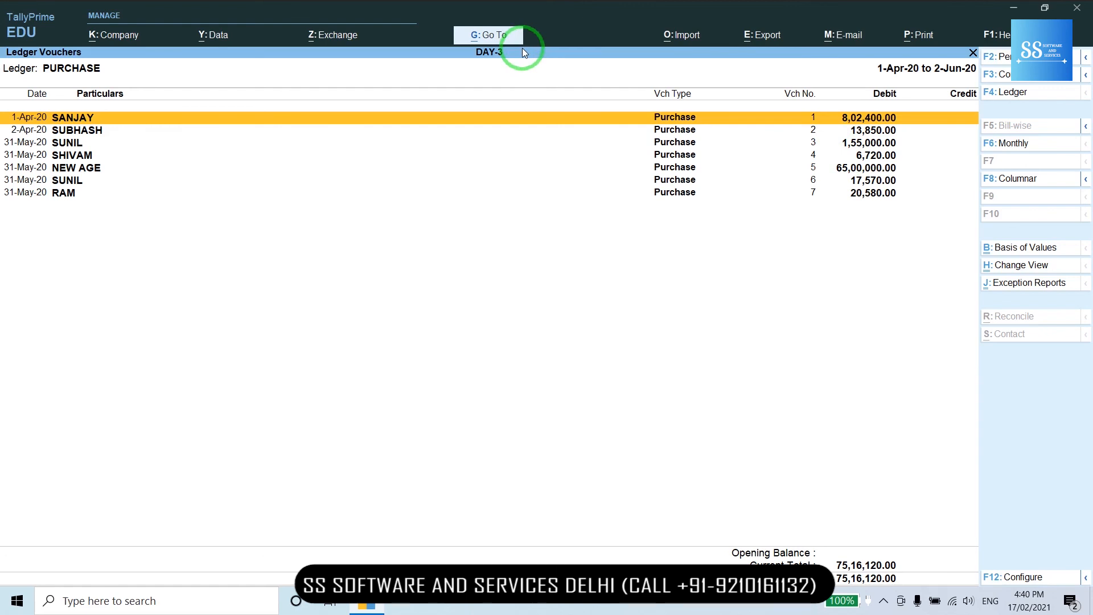
- Leave the ledger report and quit the empty purchase voucher screen, confirming with Y
{"action": "key", "text": "F4"}
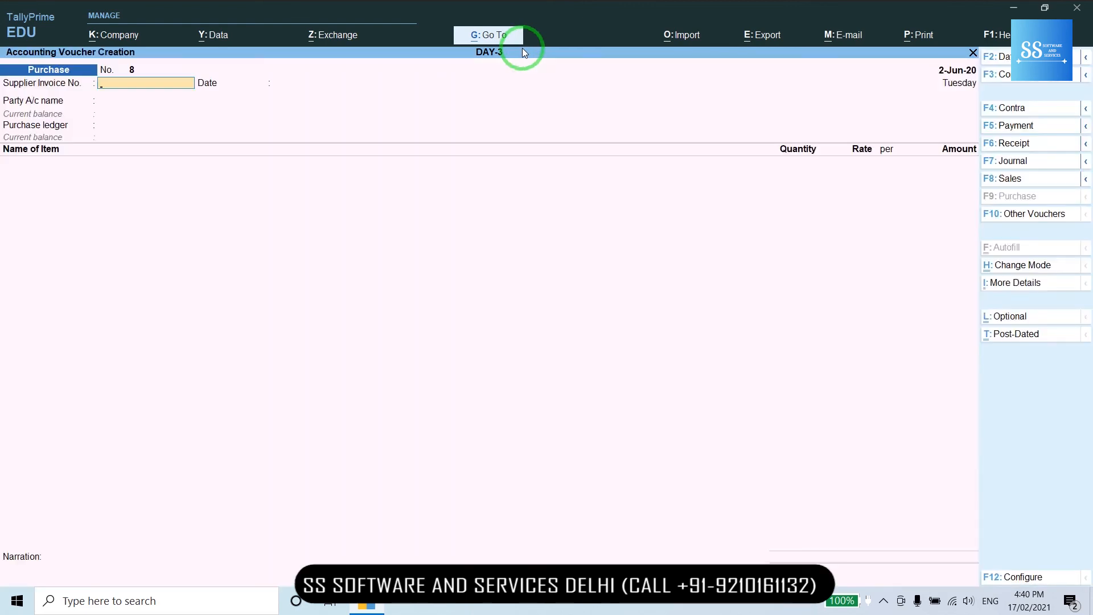
{"action": "key", "text": "Escape"}
{"action": "key", "text": "y"}
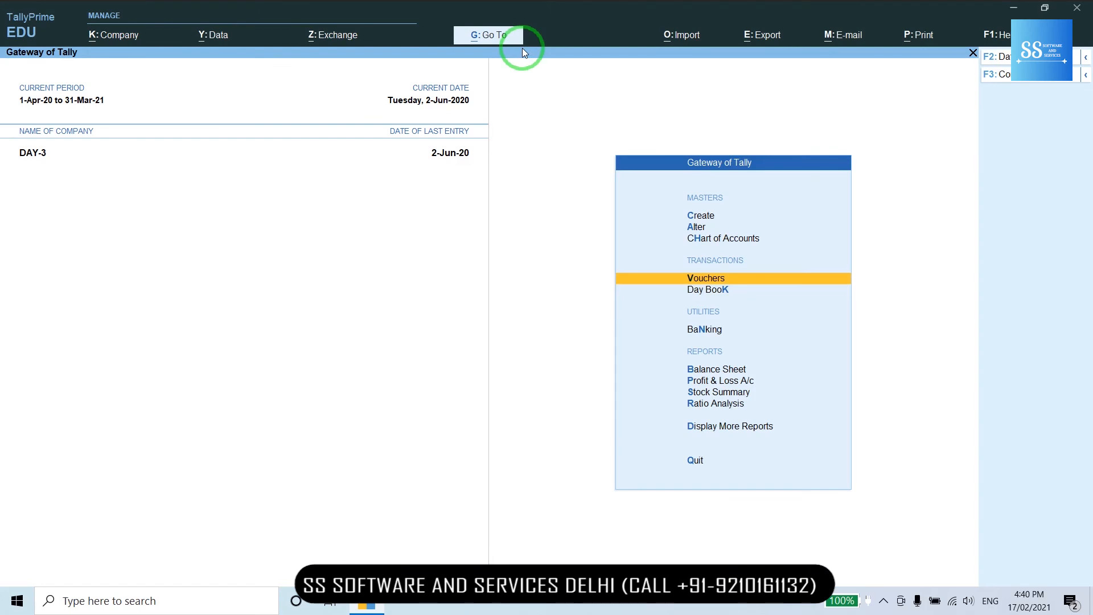
- Open the Ledger report under More Reports > Account Books and select the PURCHASE ledger
{"action": "key", "text": "Down"}
{"action": "key", "text": "Down"}
{"action": "key", "text": "Down"}
{"action": "key", "text": "Down"}
{"action": "key", "text": "Down"}
{"action": "key", "text": "Down"}
{"action": "key", "text": "Down"}
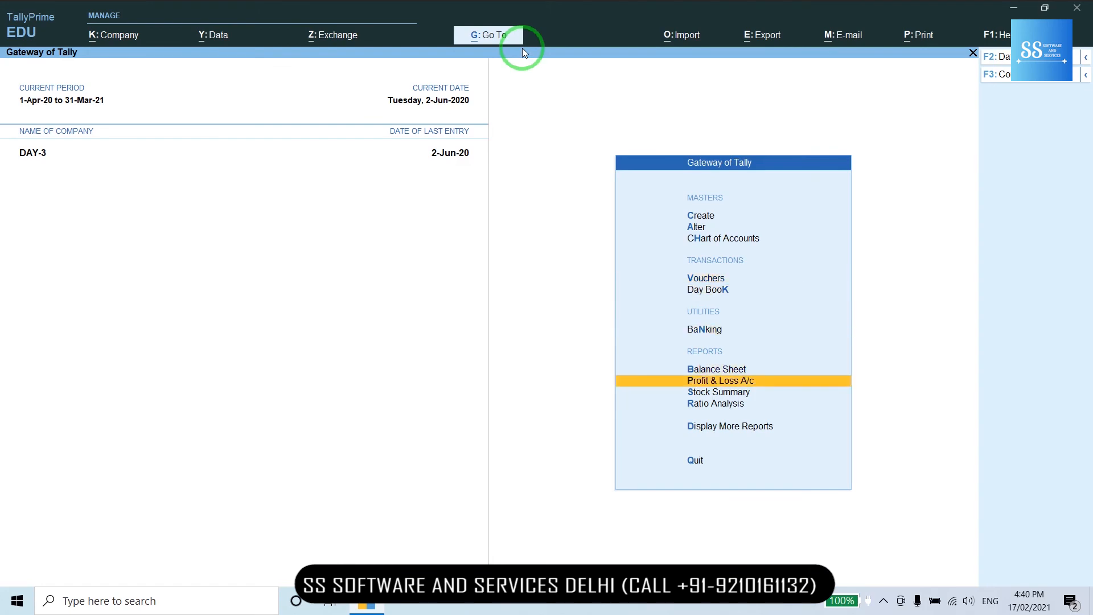
{"action": "key", "text": "Return"}
{"action": "key", "text": "Down"}
{"action": "key", "text": "Down"}
{"action": "key", "text": "Down"}
{"action": "key", "text": "Down"}
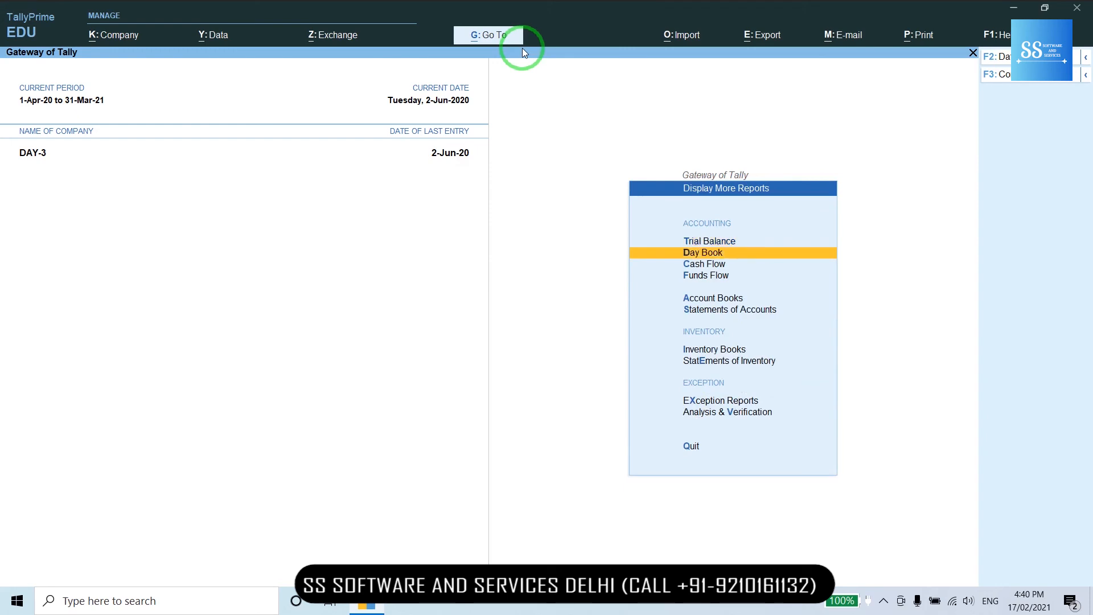
{"action": "key", "text": "Return"}
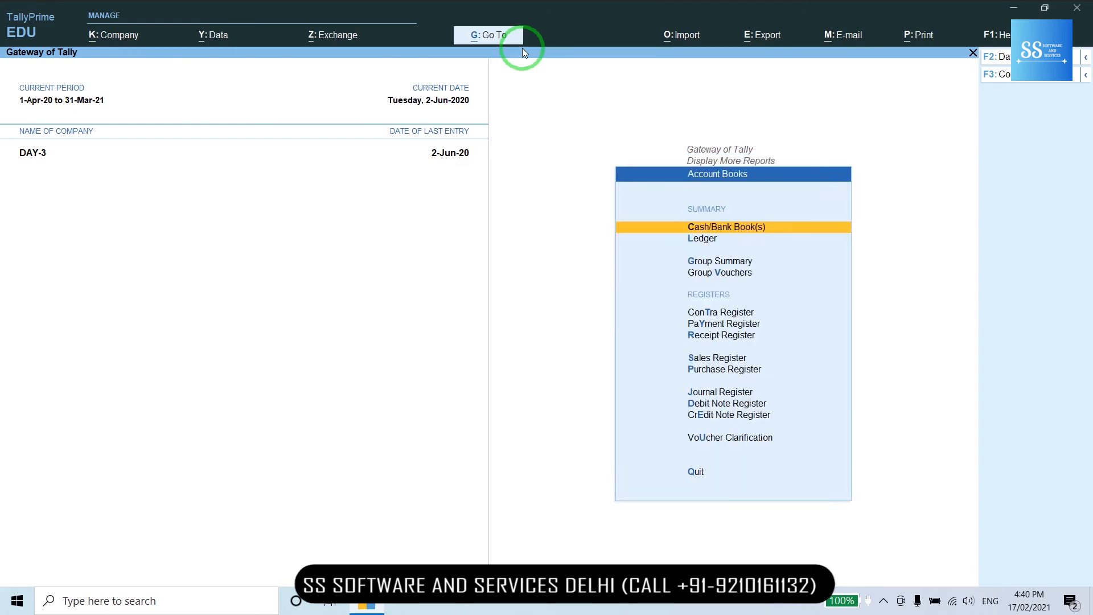
{"action": "key", "text": "Down"}
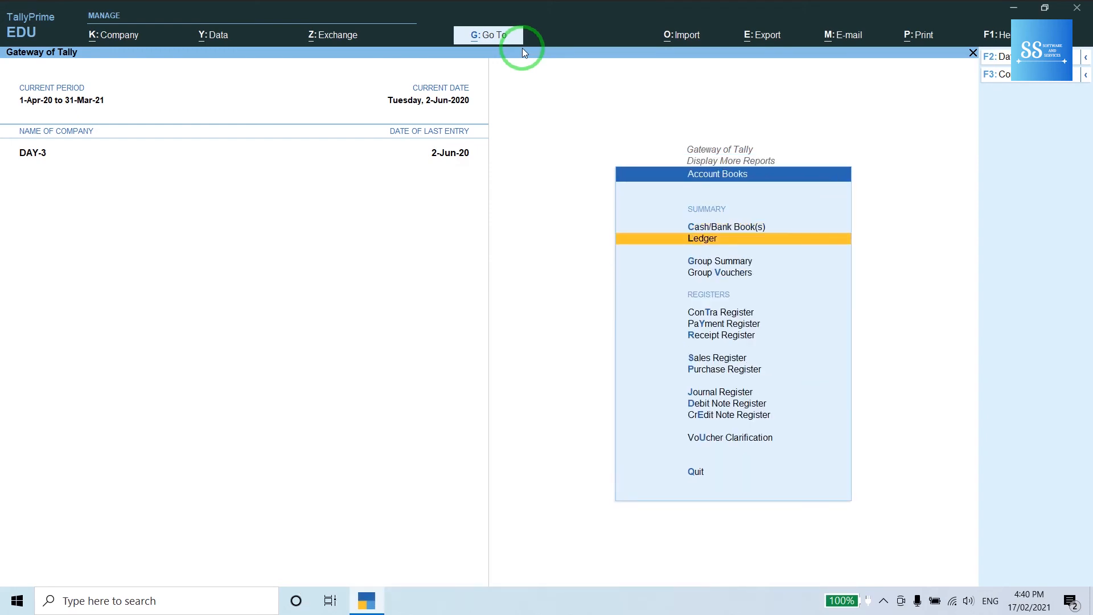
{"action": "key", "text": "Return"}
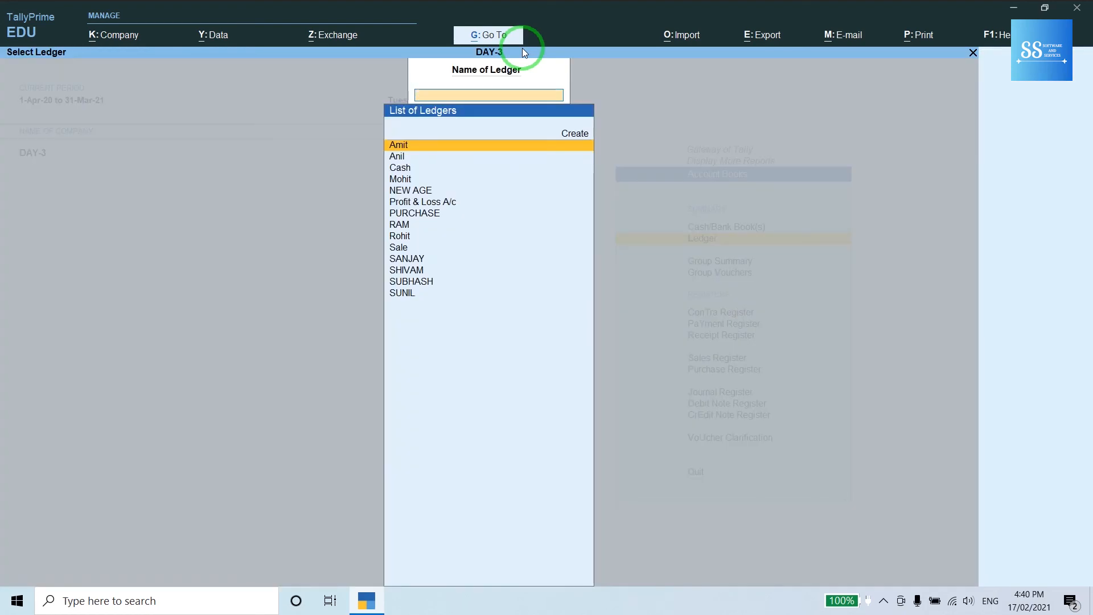
{"action": "type", "text": "pu"}
{"action": "key", "text": "Return"}
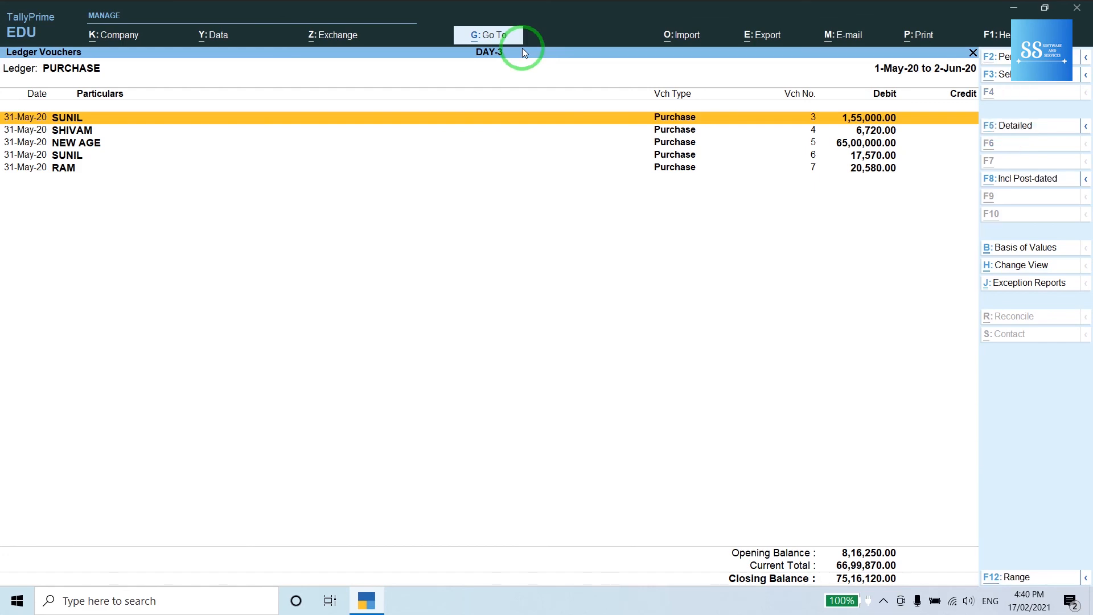
- Set the report period to start 1-4-2020, entering 3-6 as the end date
{"action": "key", "text": "alt+F2"}
{"action": "type", "text": "1-4"}
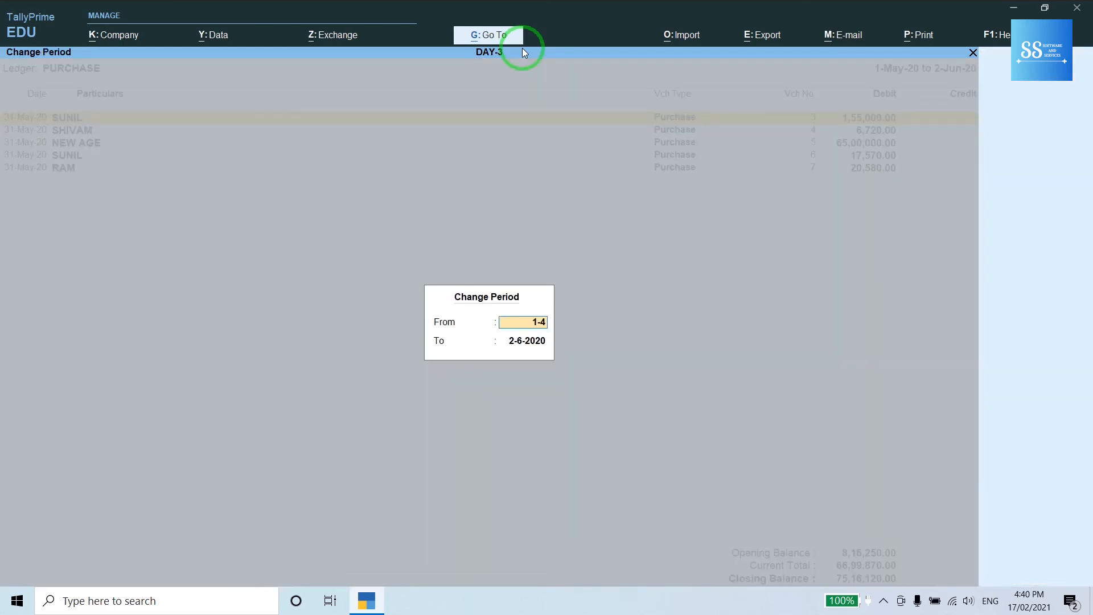
{"action": "key", "text": "Return"}
{"action": "type", "text": "3"}
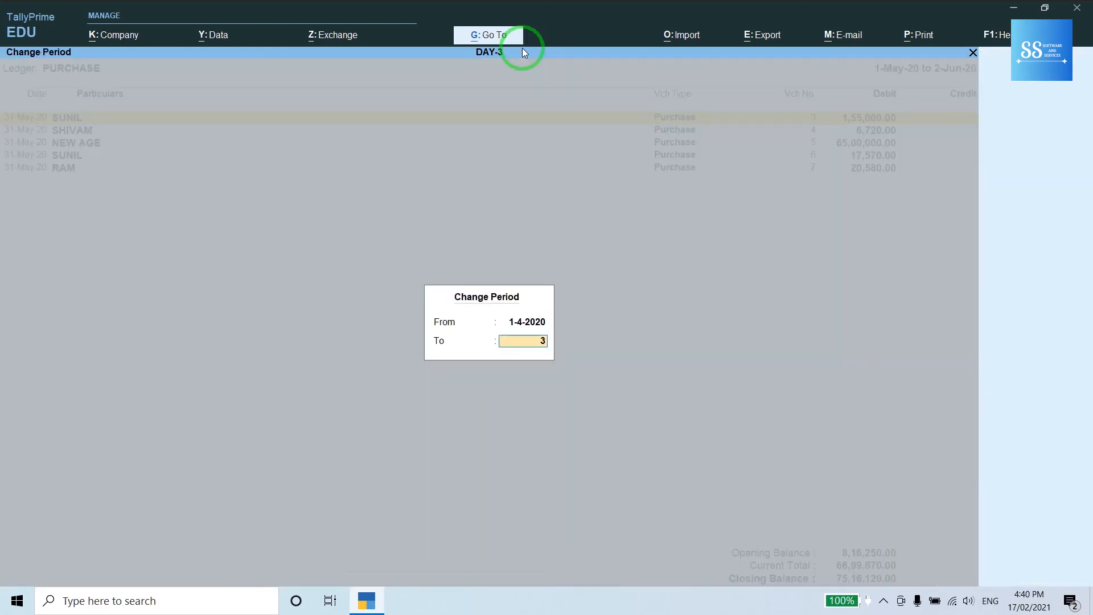
{"action": "type", "text": "-6"}
{"action": "key", "text": "Return"}
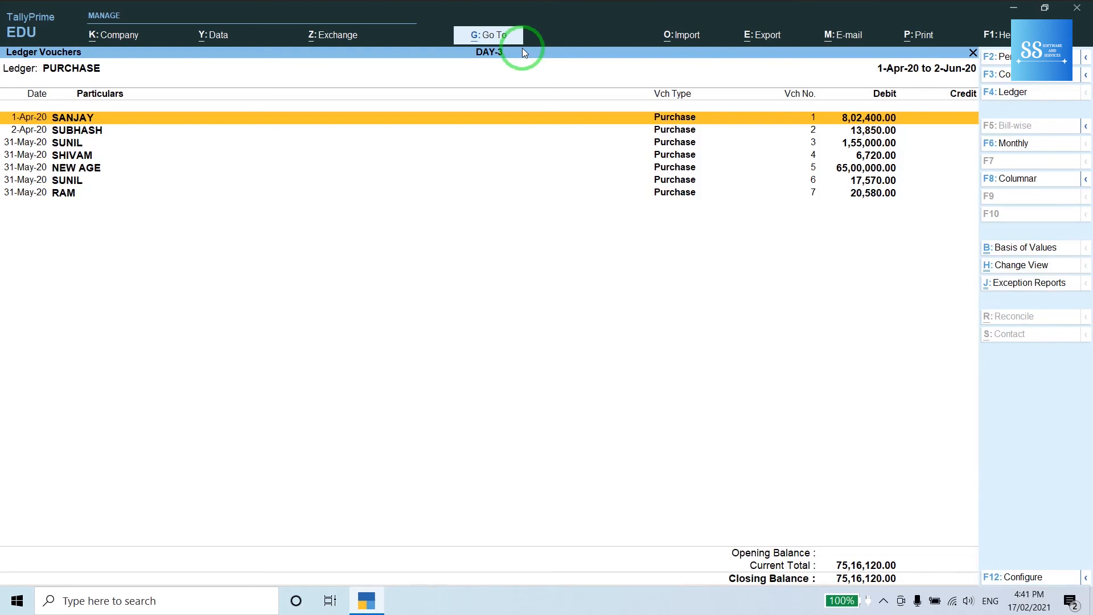
- Preview the current PURCHASE ledger printout, then close the preview, print settings and report
{"action": "left_click", "coordinate": [924, 36]}
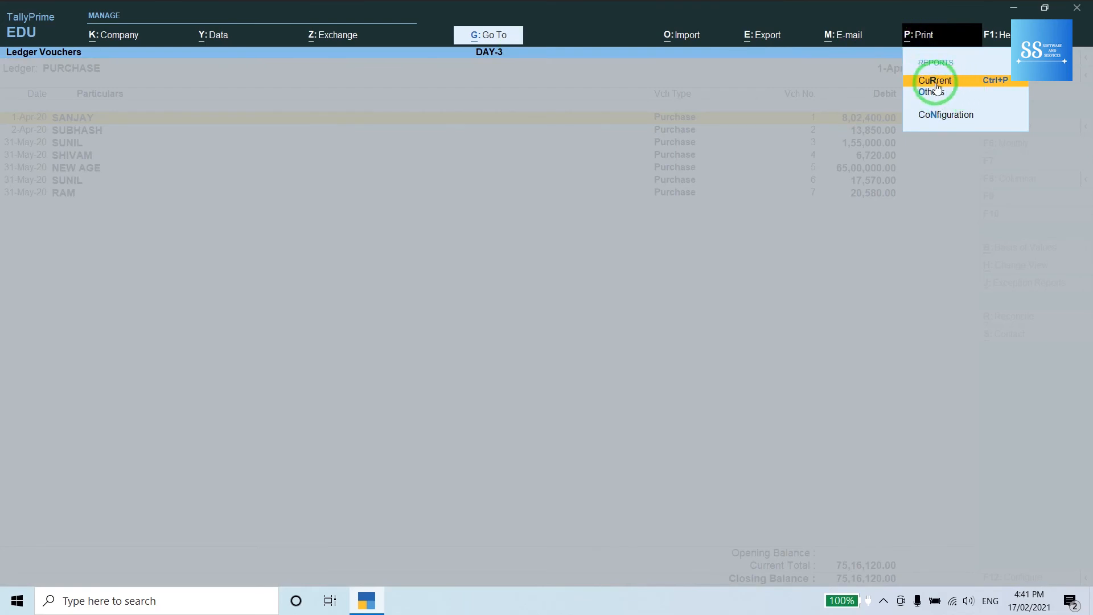
{"action": "left_click", "coordinate": [935, 81]}
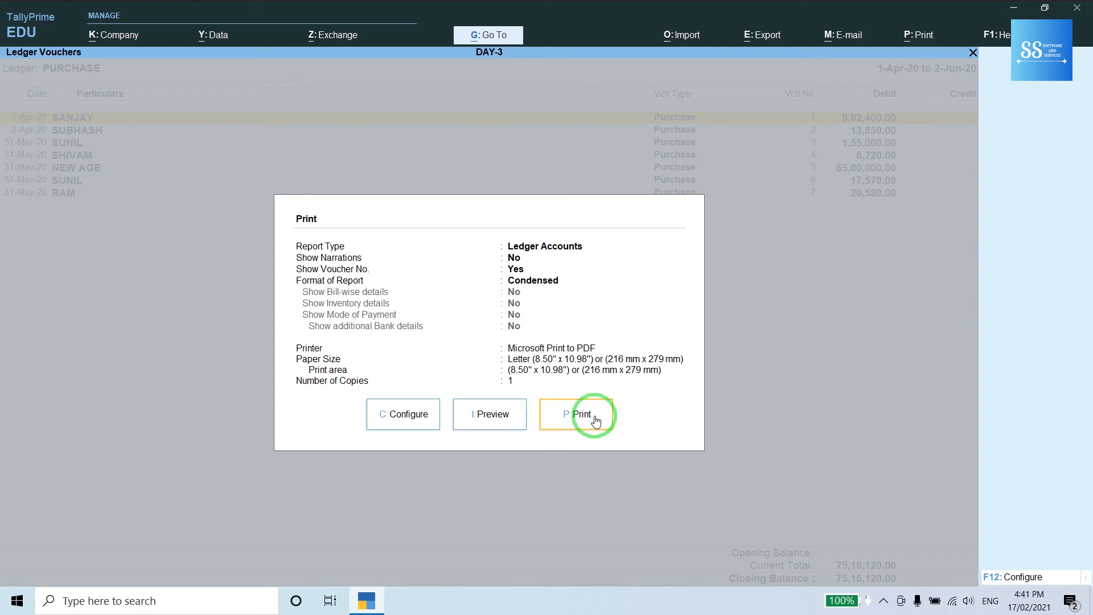
{"action": "left_click", "coordinate": [509, 417]}
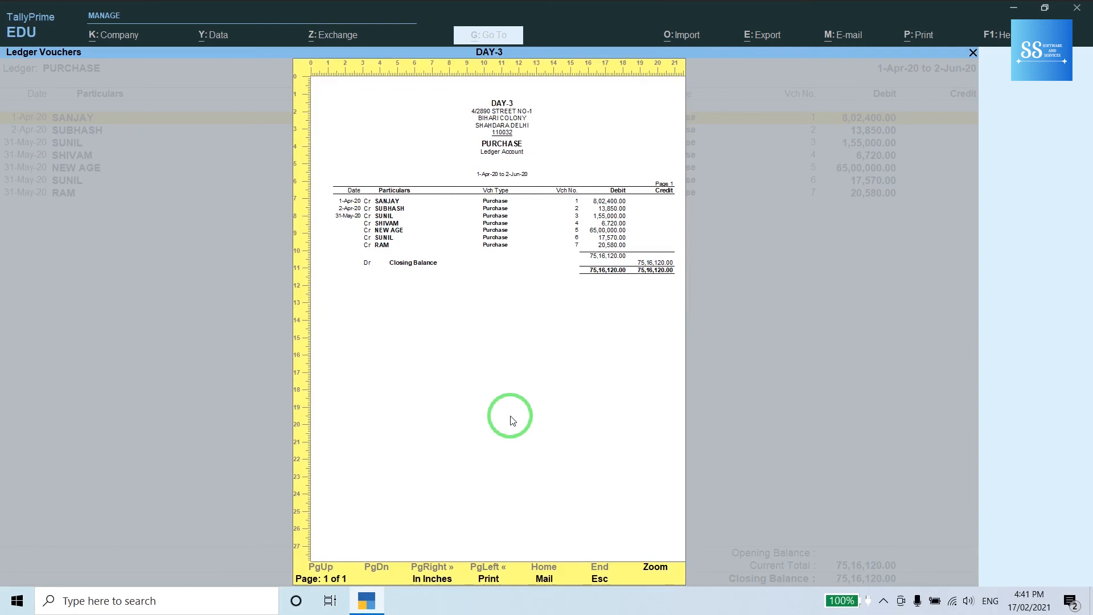
{"action": "key", "text": "Escape"}
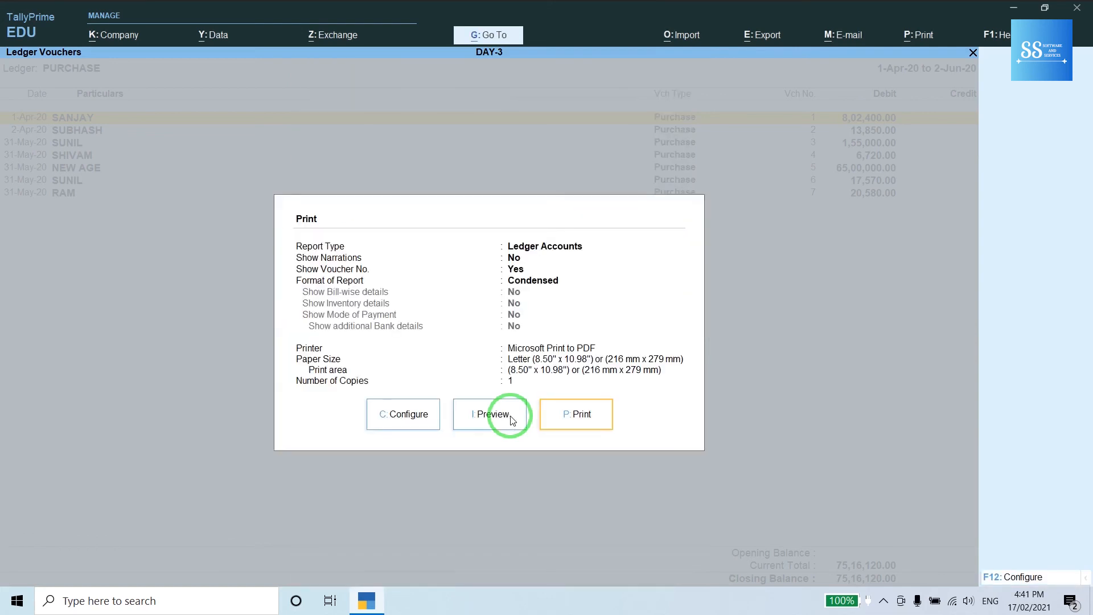
{"action": "key", "text": "Escape"}
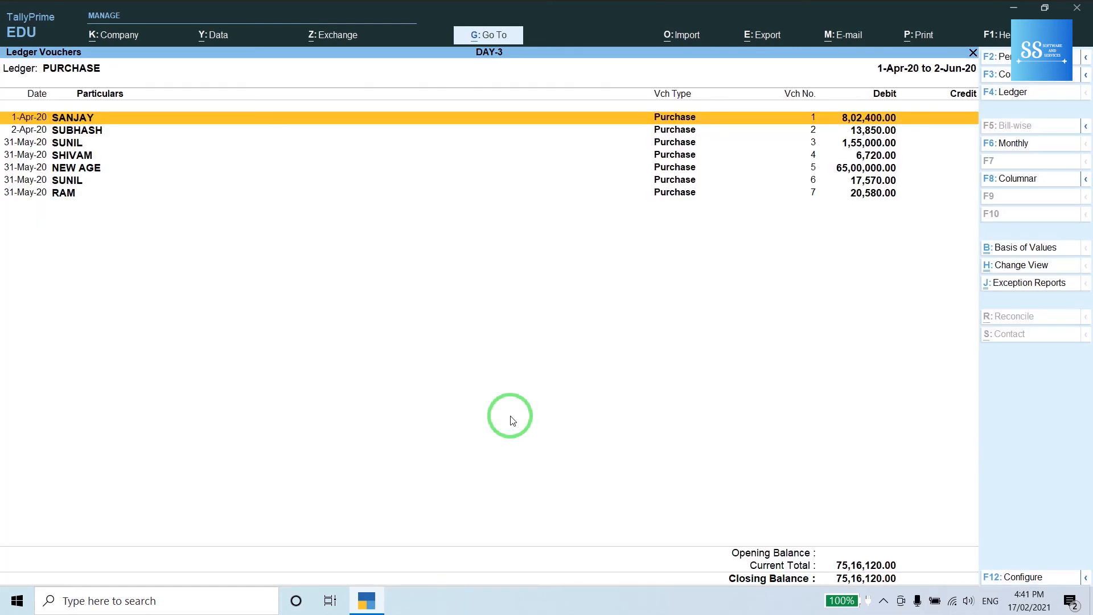
{"action": "key", "text": "Escape"}
{"action": "key", "text": "Escape"}
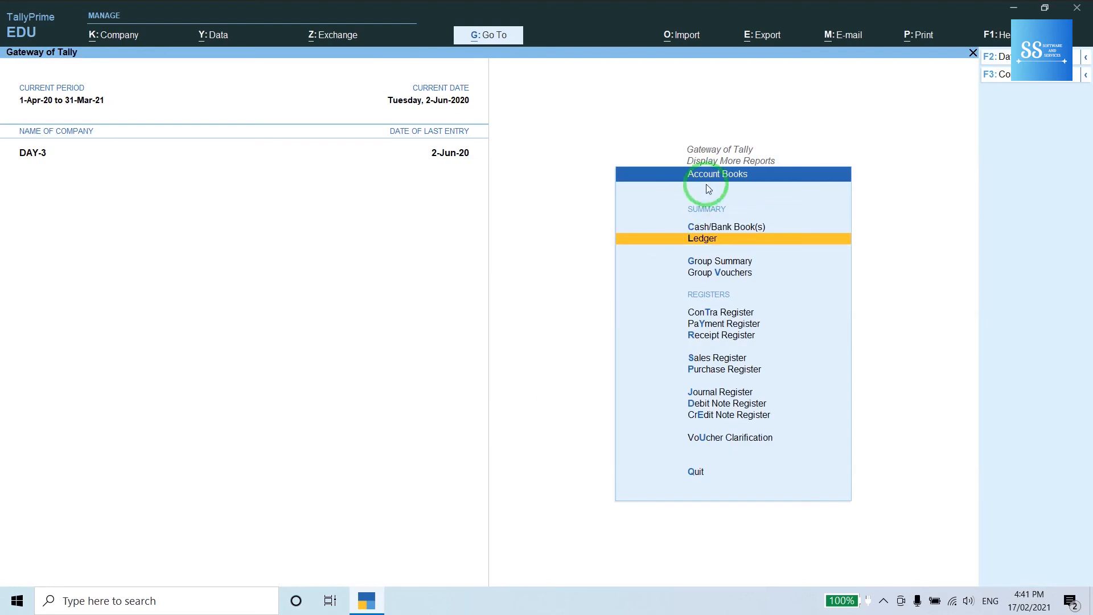
- Open the Purchase Register from the Account Books list
{"action": "key", "text": "Down"}
{"action": "key", "text": "Down"}
{"action": "key", "text": "Down"}
{"action": "key", "text": "Down"}
{"action": "key", "text": "Down"}
{"action": "key", "text": "Down"}
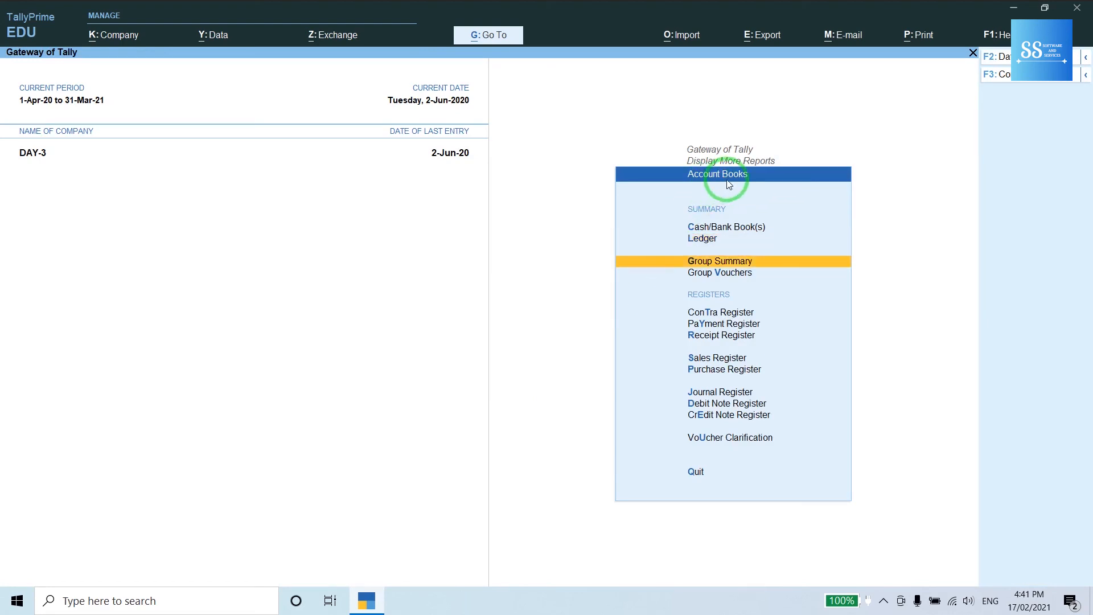
{"action": "key", "text": "Down"}
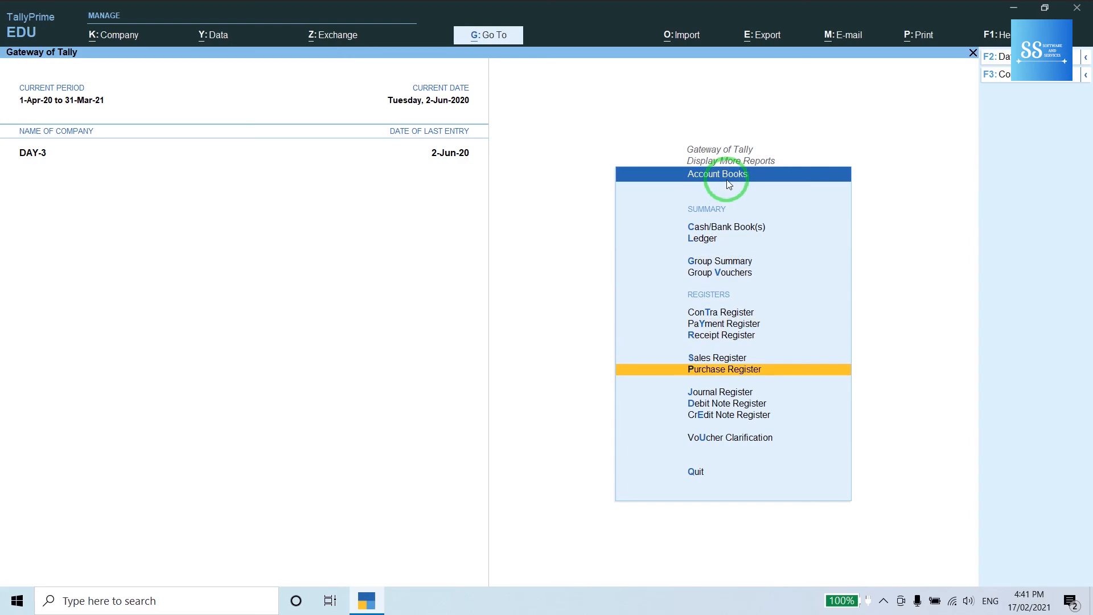
{"action": "key", "text": "Return"}
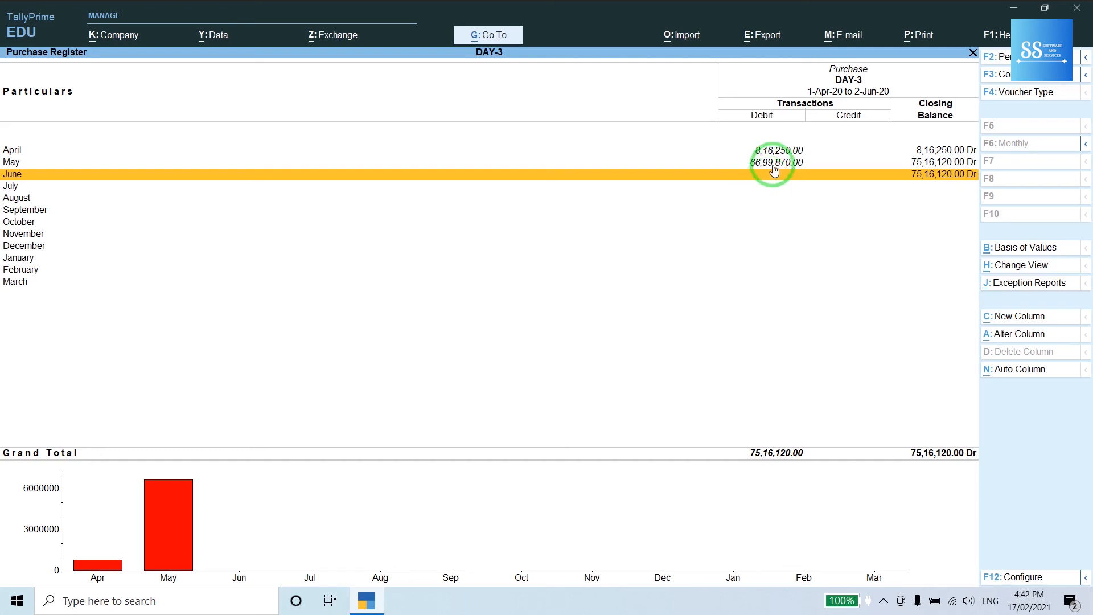
- Drill into May's and then April's purchase vouchers, returning to the monthly summary each time
{"action": "left_click", "coordinate": [774, 165]}
{"action": "left_click", "coordinate": [774, 165]}
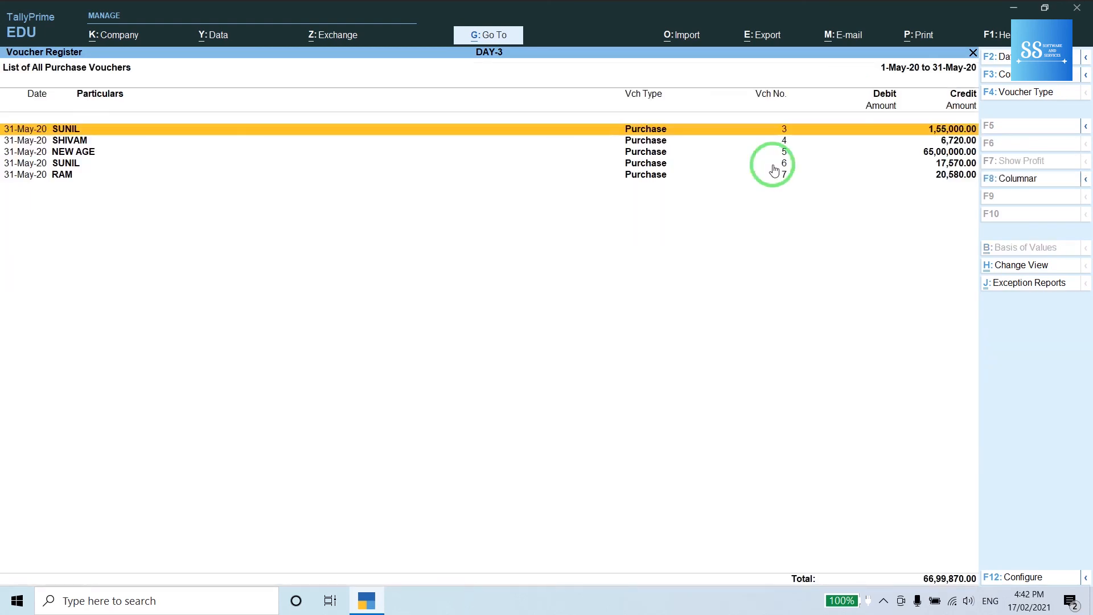
{"action": "key", "text": "Escape"}
{"action": "key", "text": "Up"}
{"action": "key", "text": "Return"}
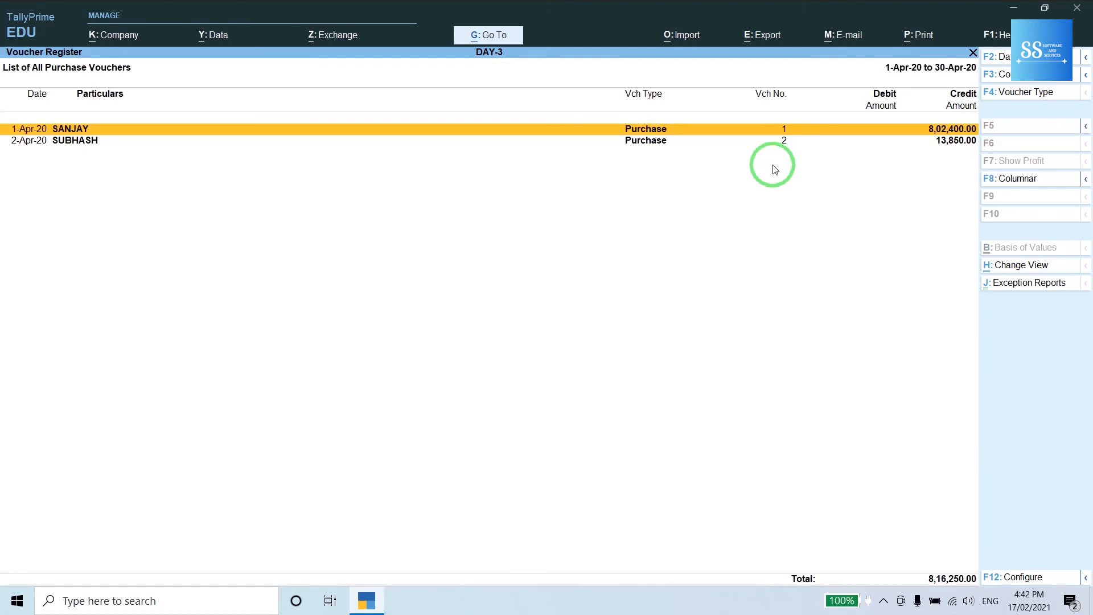
{"action": "key", "text": "Escape"}
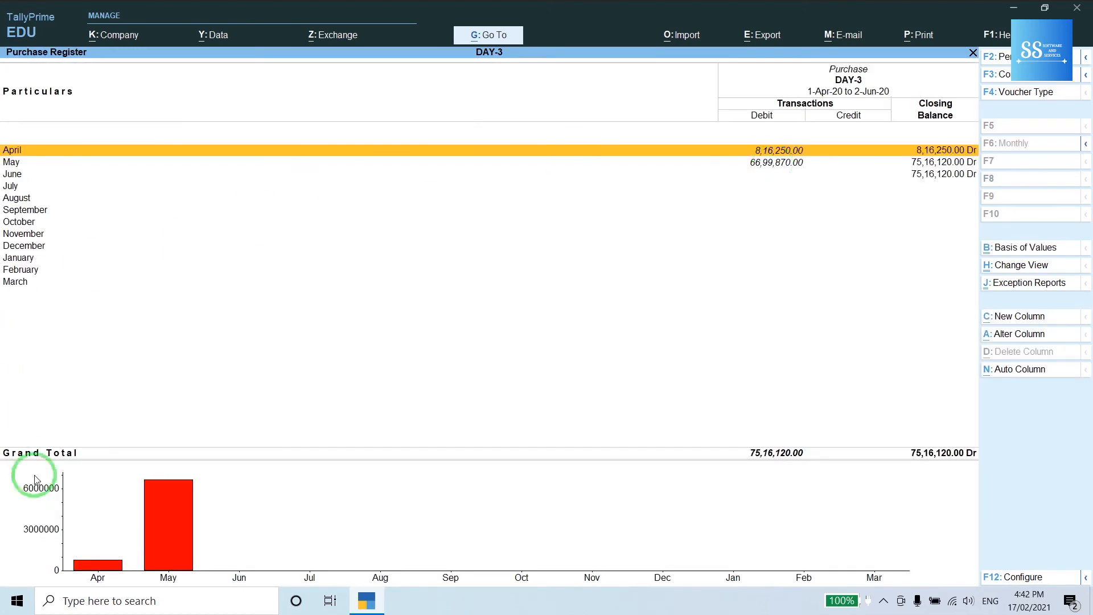